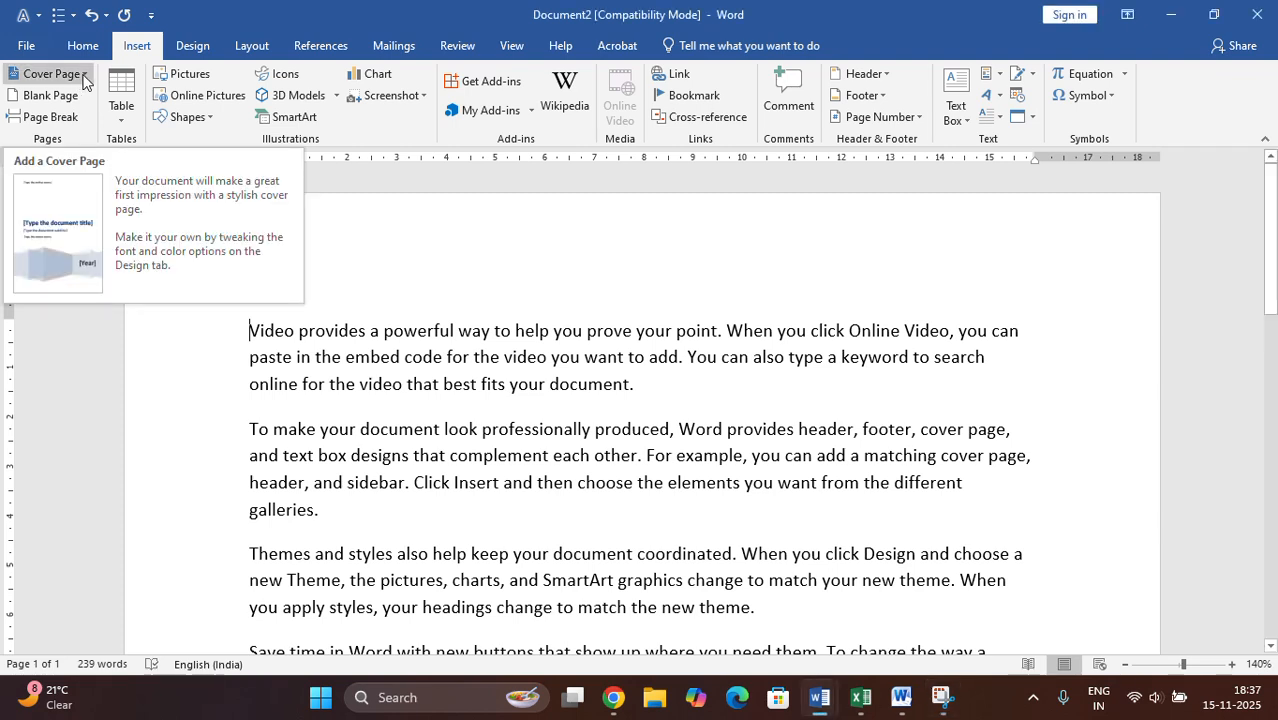
- Browse the built-in cover page designs and insert the Integral cover page at the start of the document
left_click(85, 75)
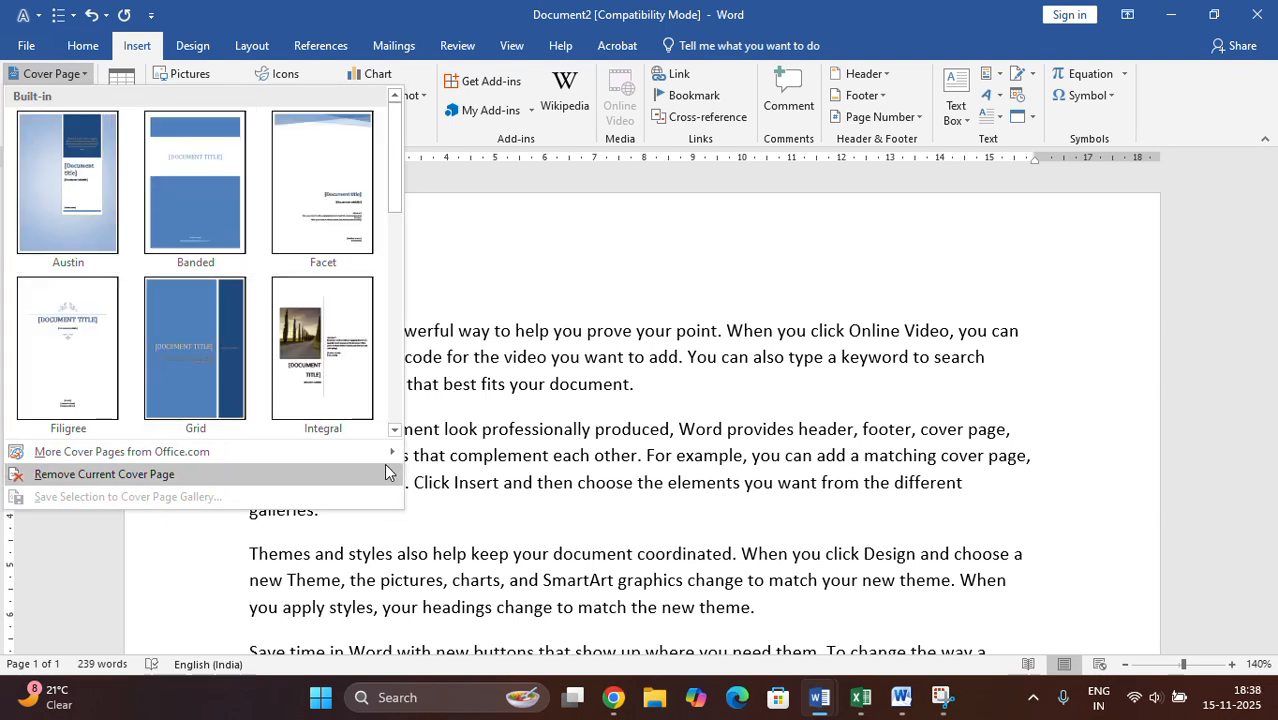
left_click(394, 430)
left_click(394, 430)
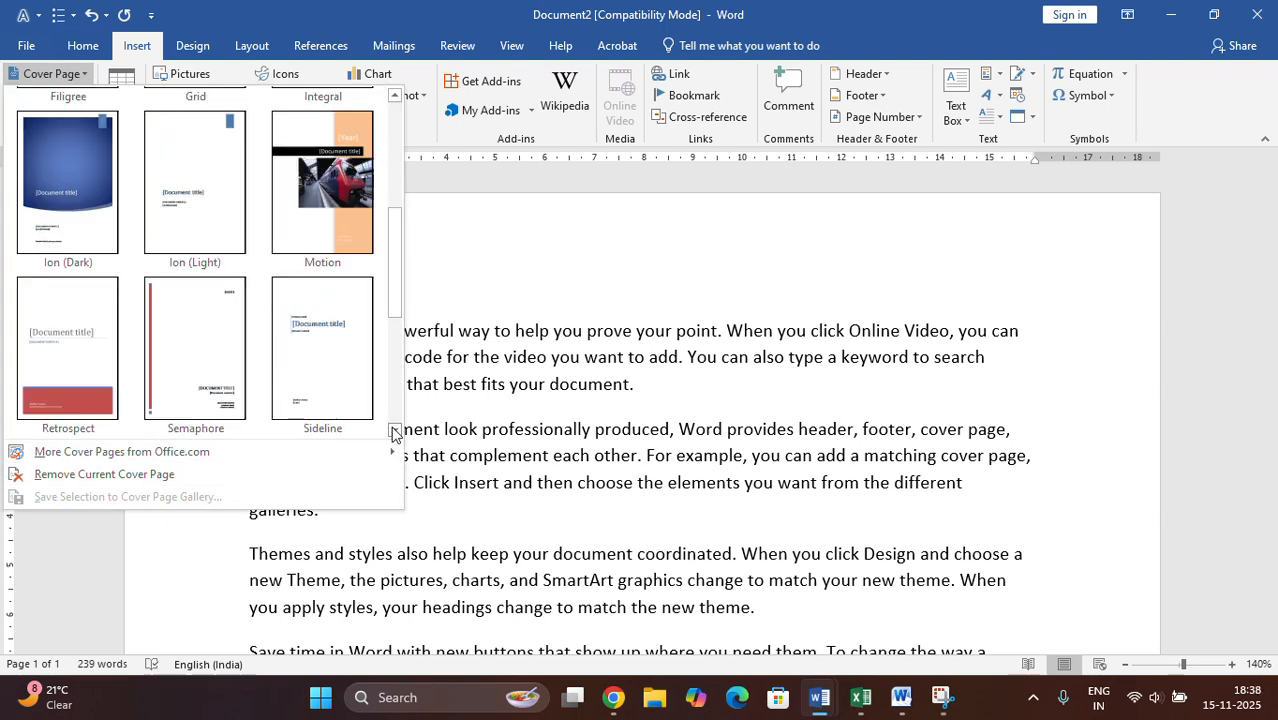
left_click(394, 430)
left_click(394, 430)
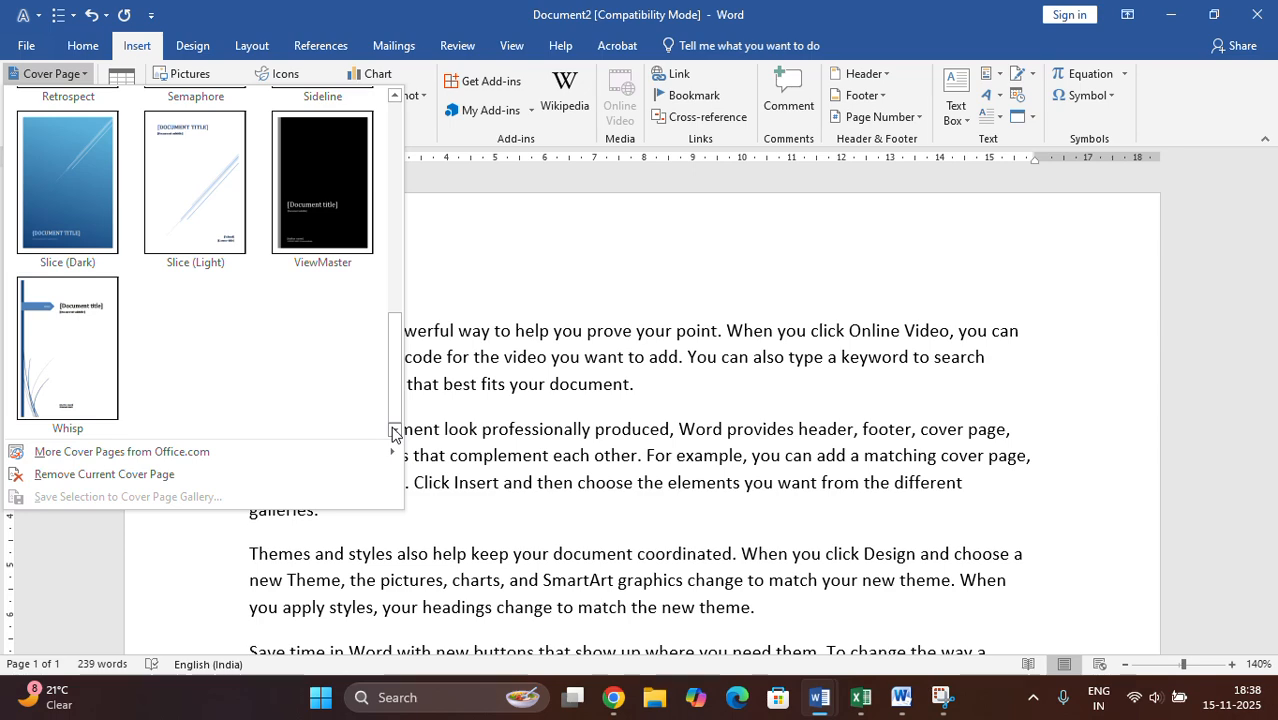
left_click(394, 96)
left_click(394, 96)
left_click(394, 96)
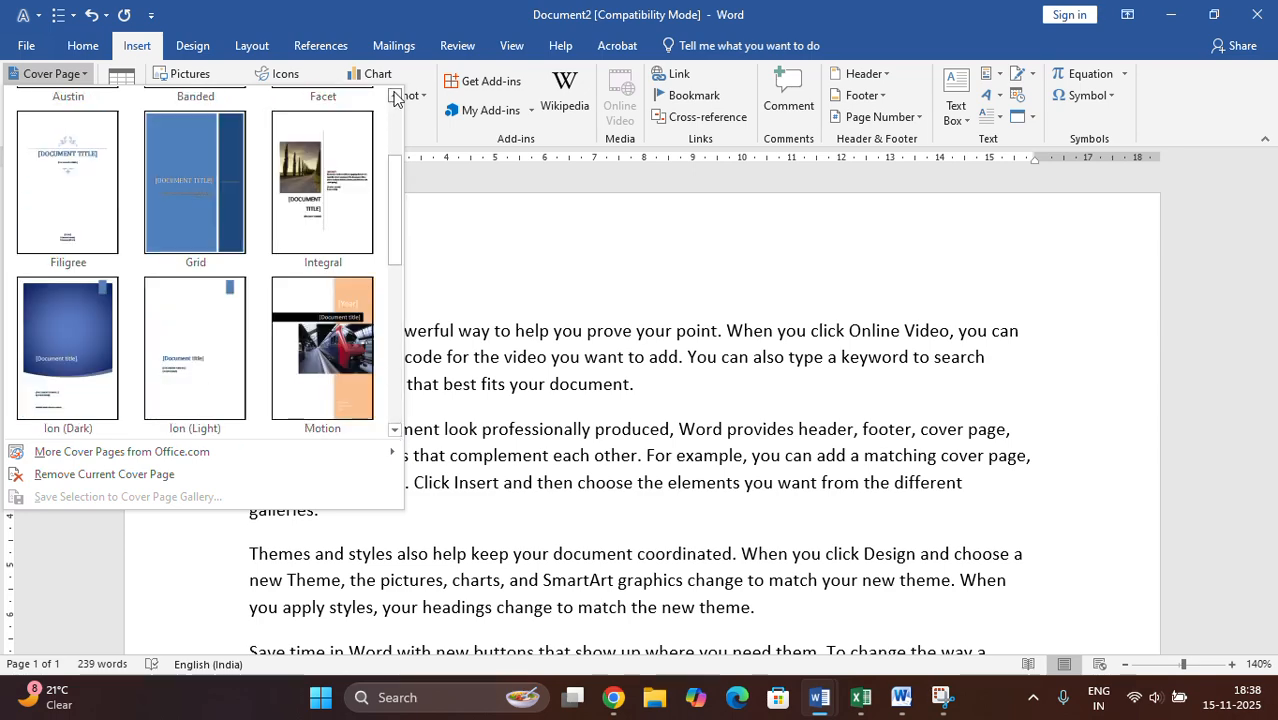
left_click(322, 175)
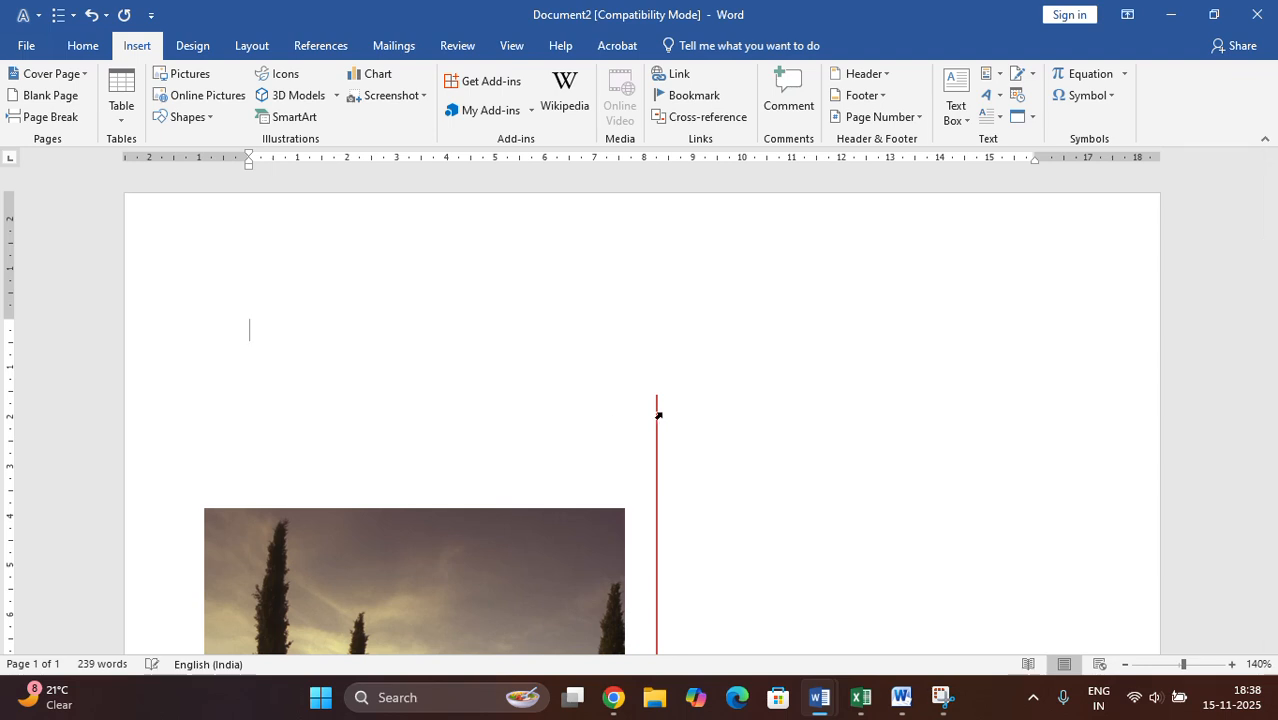
- Examine the new cover page's abstract, document title and course title placeholders, selecting the course title placeholder
scroll(666, 418, "down", 5)
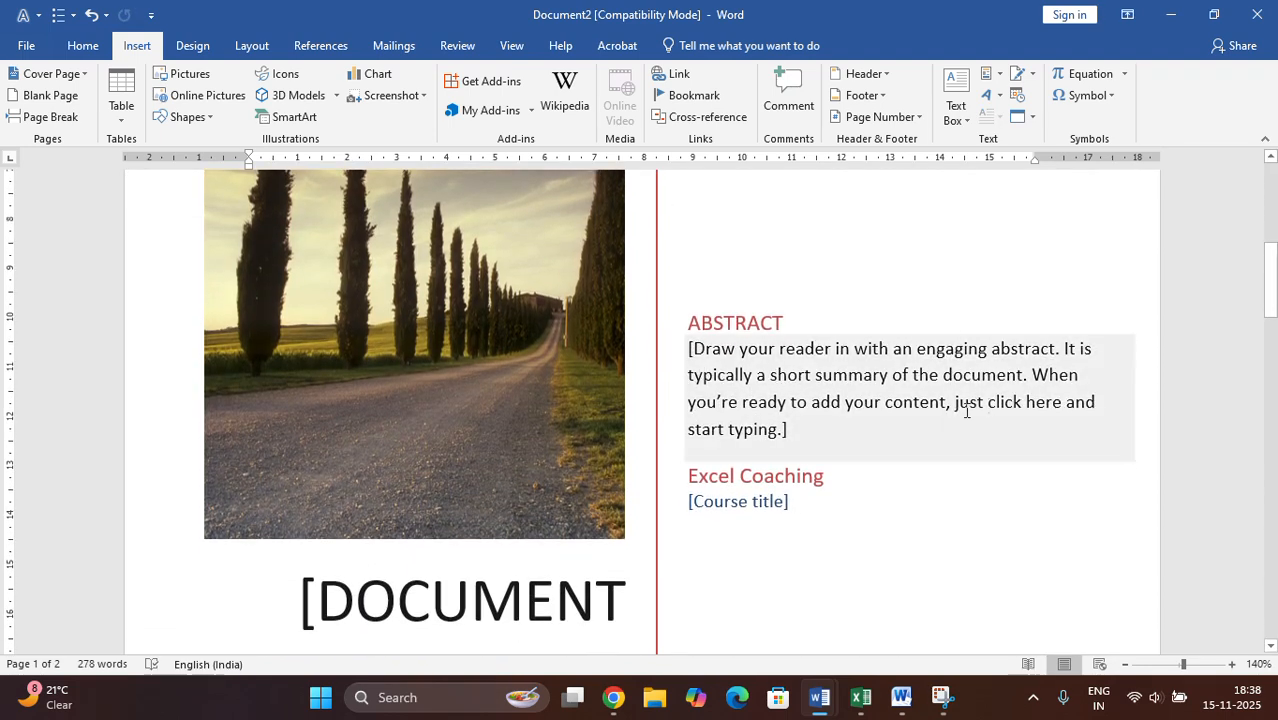
scroll(596, 486, "down", 3)
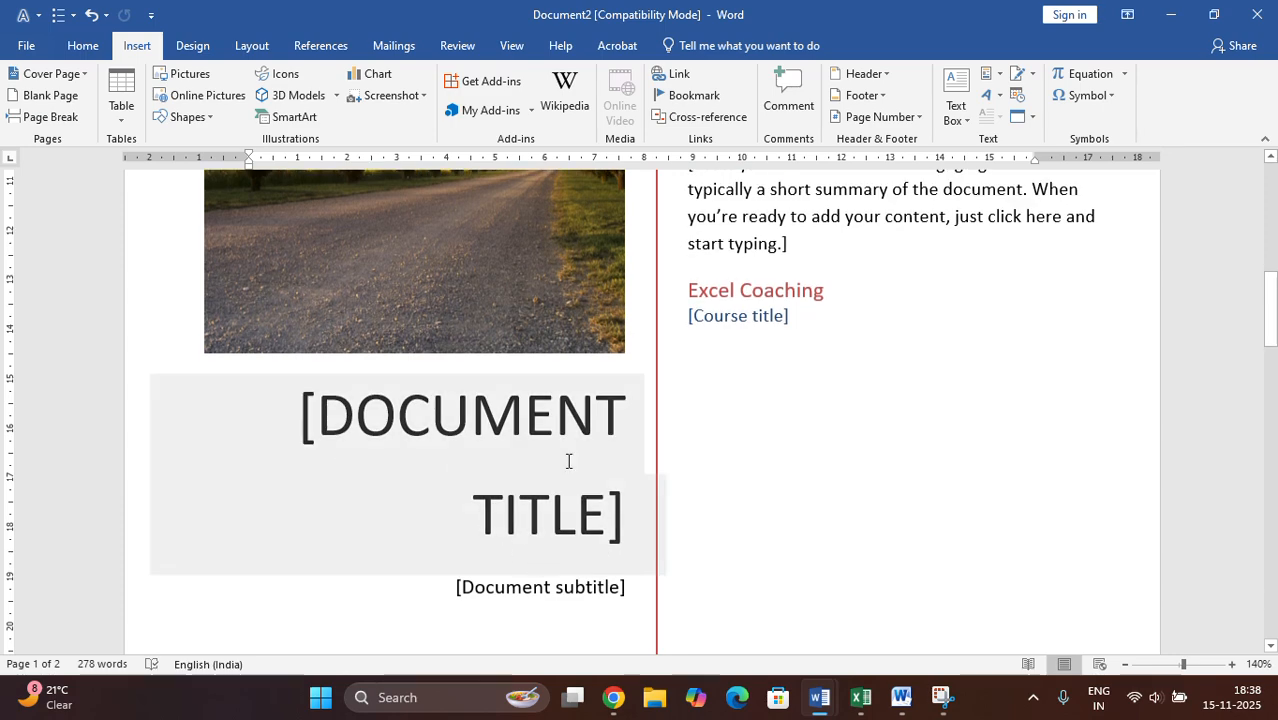
scroll(568, 461, "up", 9)
scroll(434, 405, "down", 5)
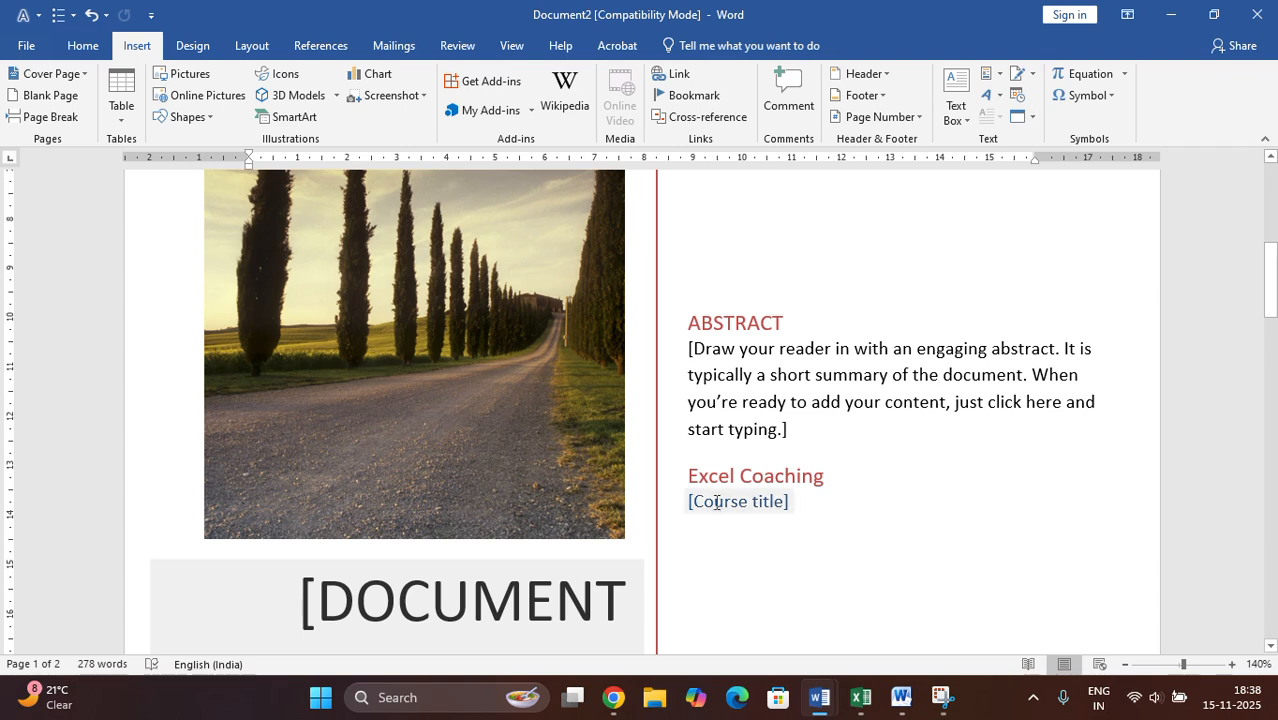
left_click(720, 500)
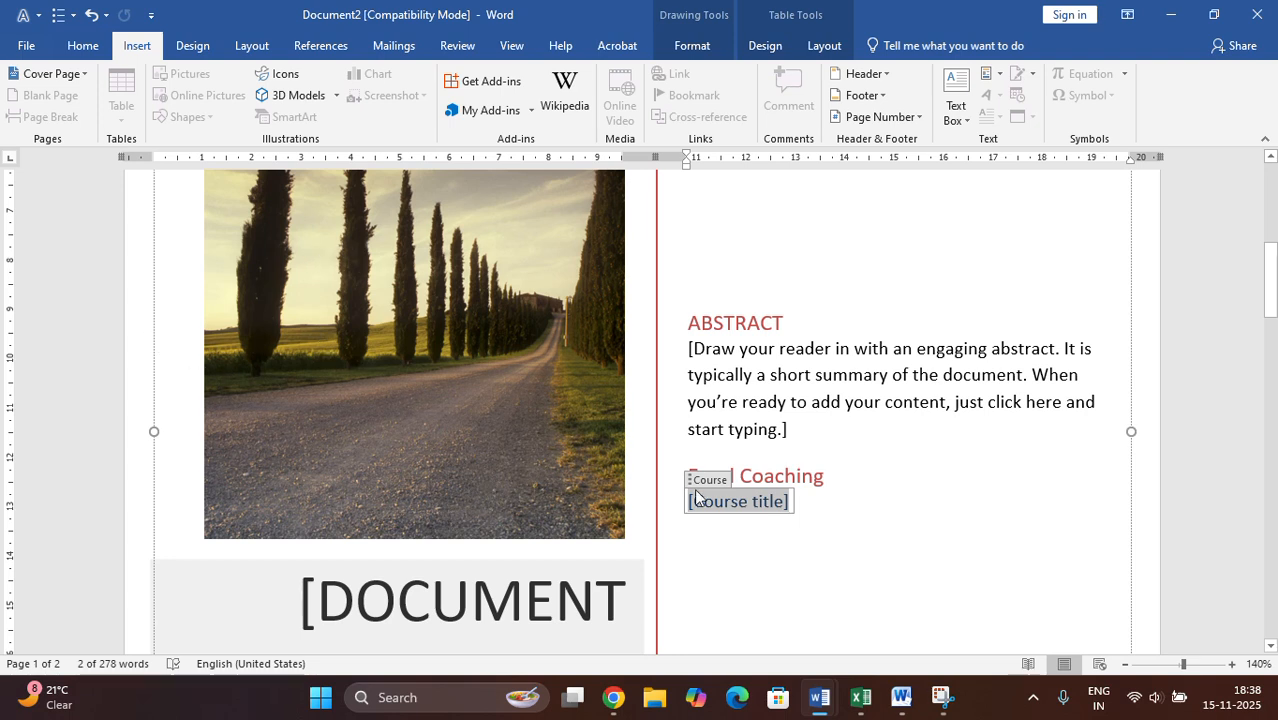
scroll(808, 485, "up", 1)
scroll(808, 488, "up", 2)
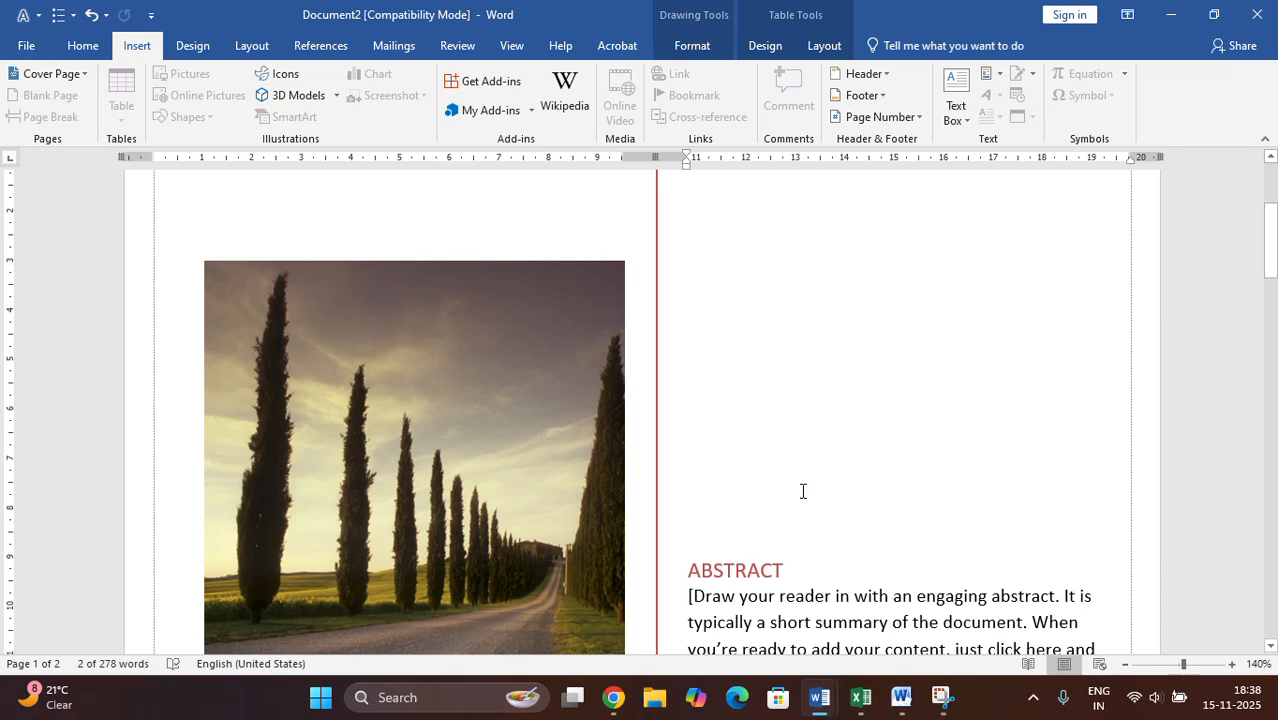
- Inspect the cover page's picture and document subtitle placeholder by selecting each one
left_click(398, 463)
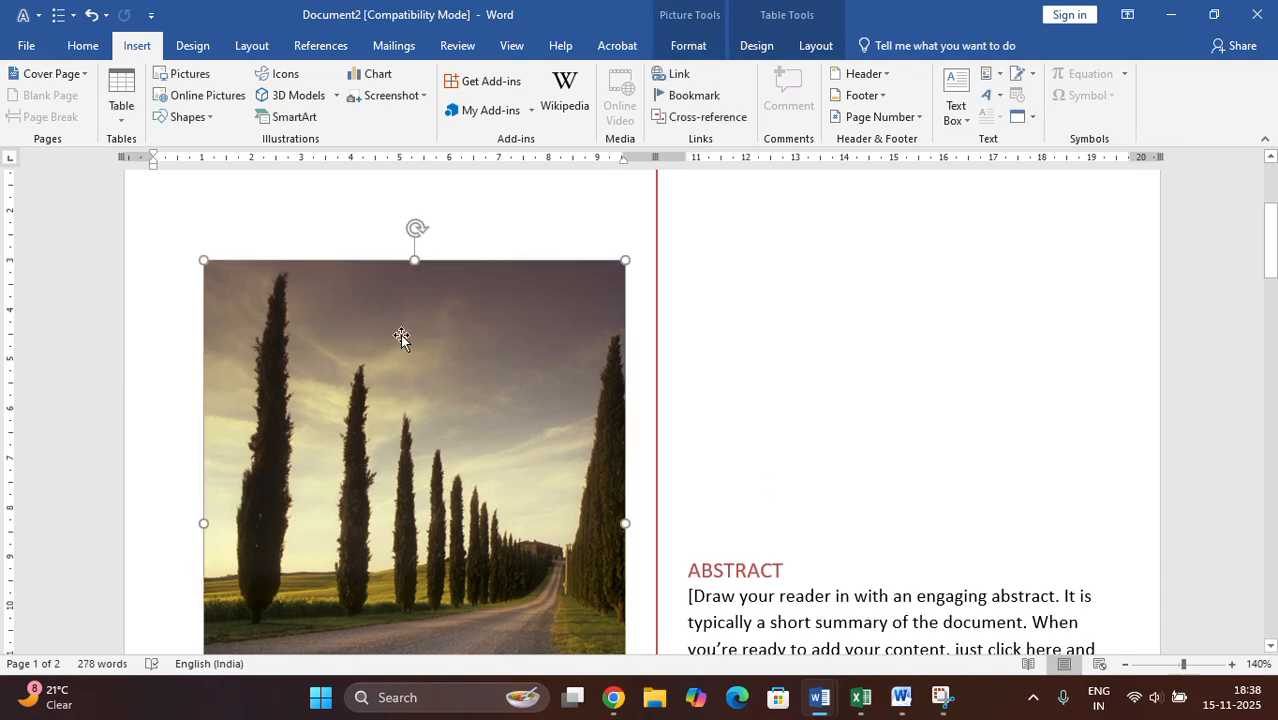
left_click(653, 13)
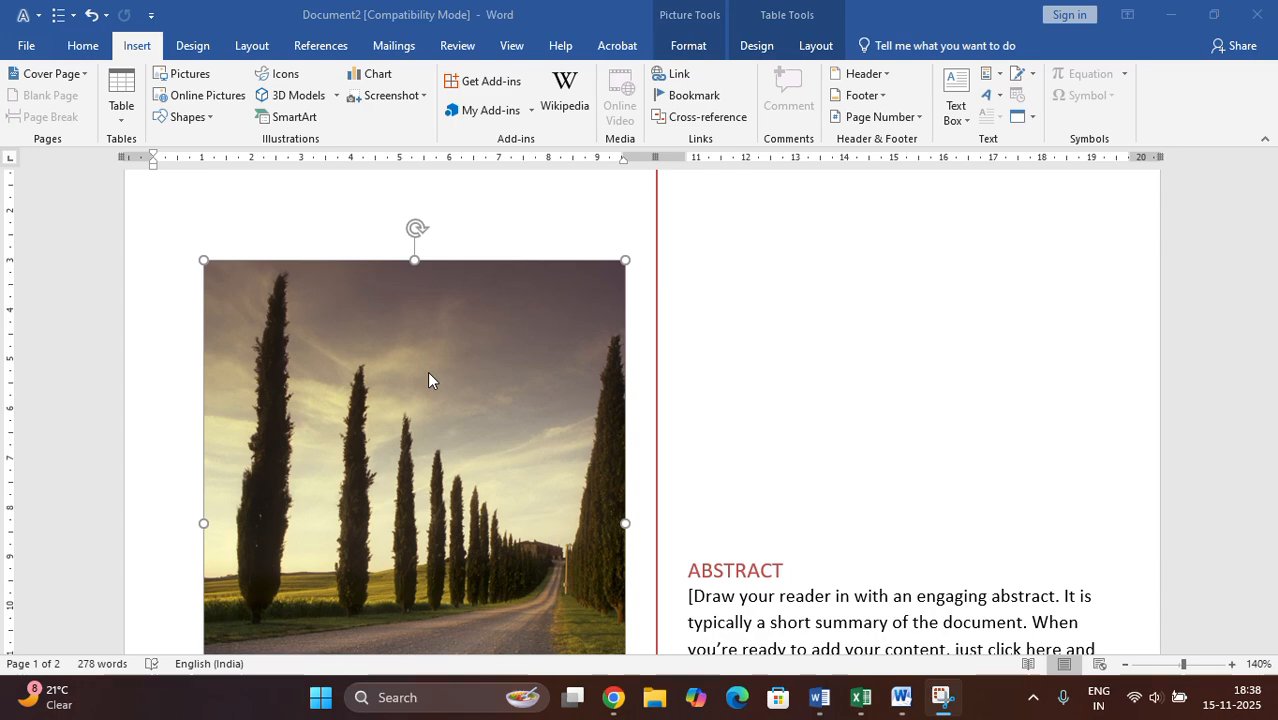
scroll(748, 480, "down", 4)
scroll(748, 483, "down", 1)
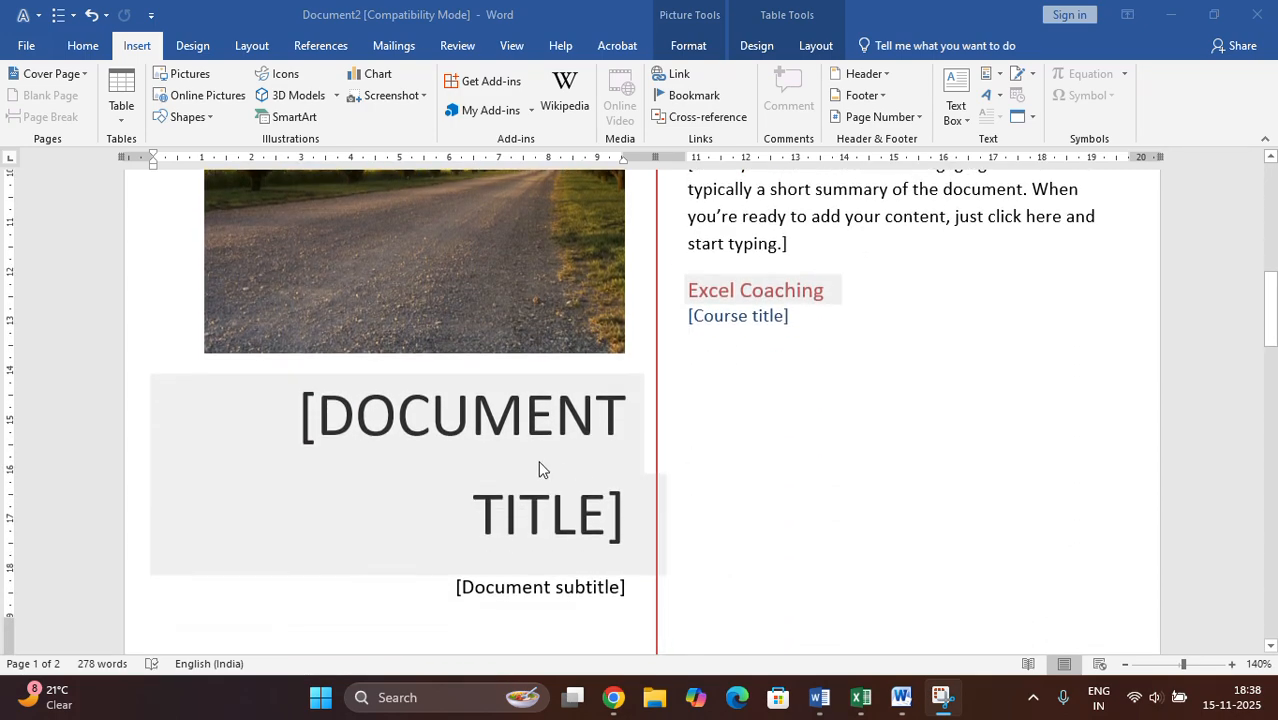
left_click(531, 587)
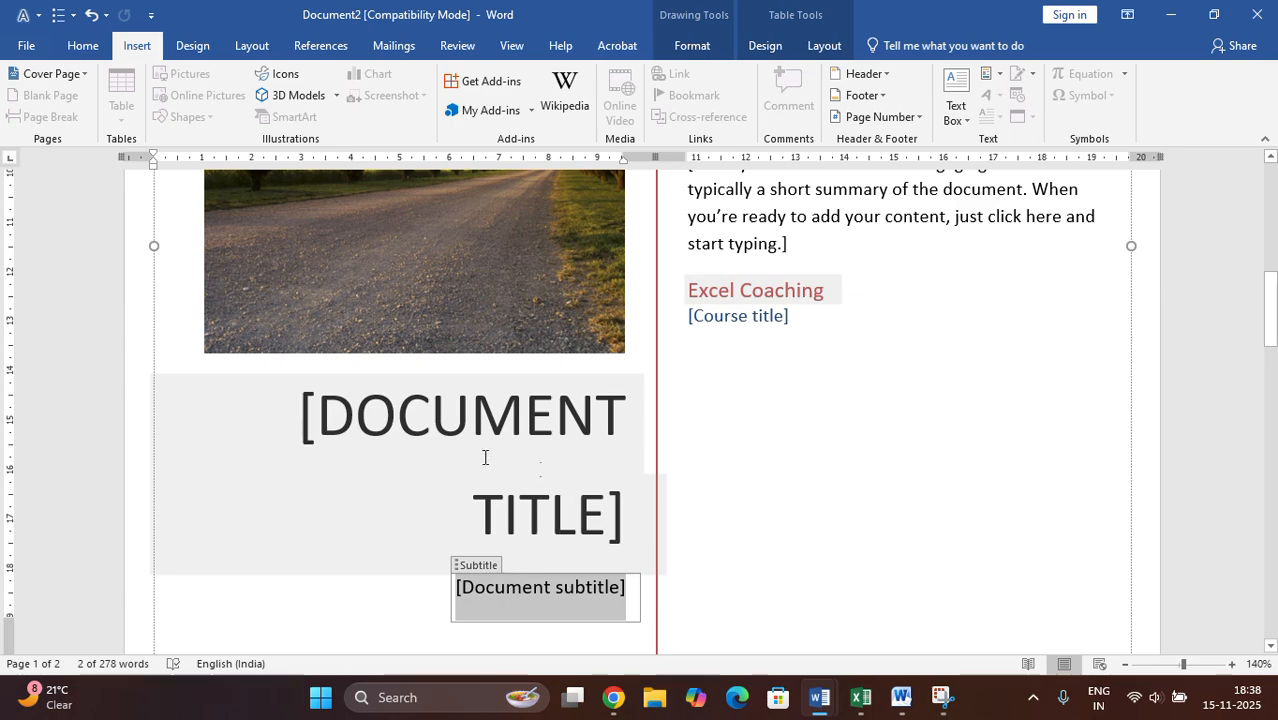
scroll(234, 422, "up", 6)
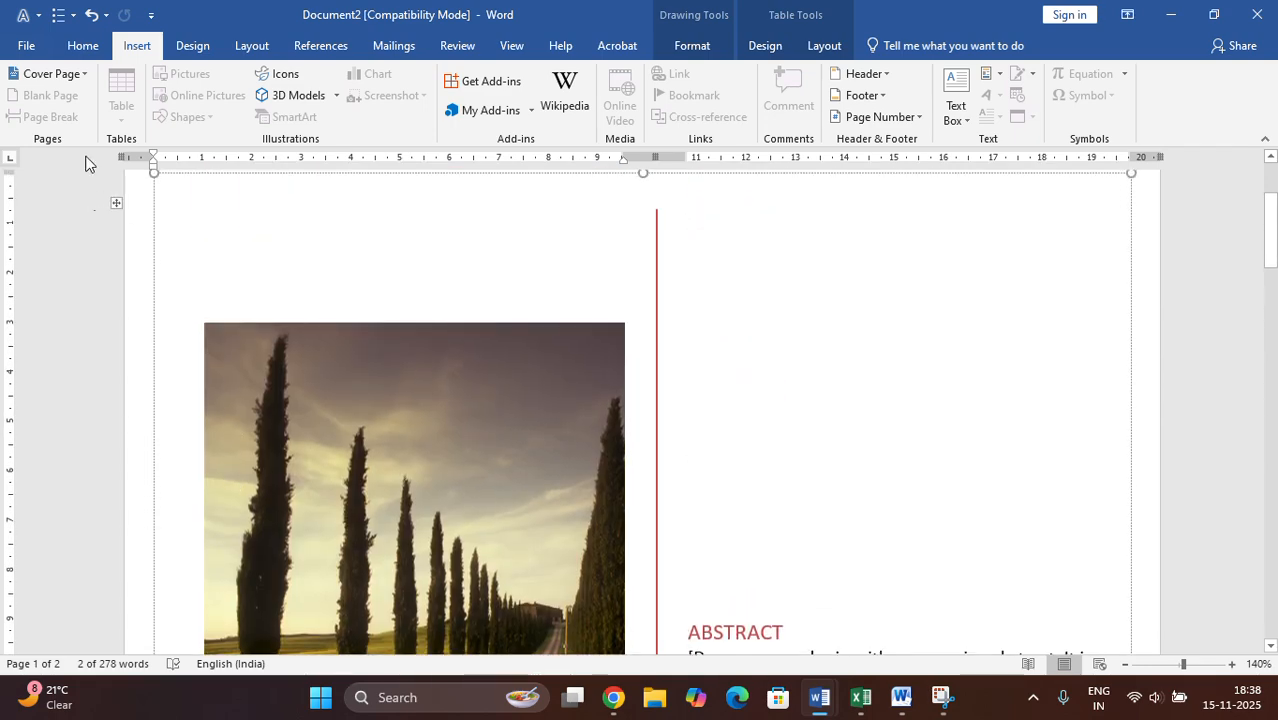
scroll(638, 515, "down", 3)
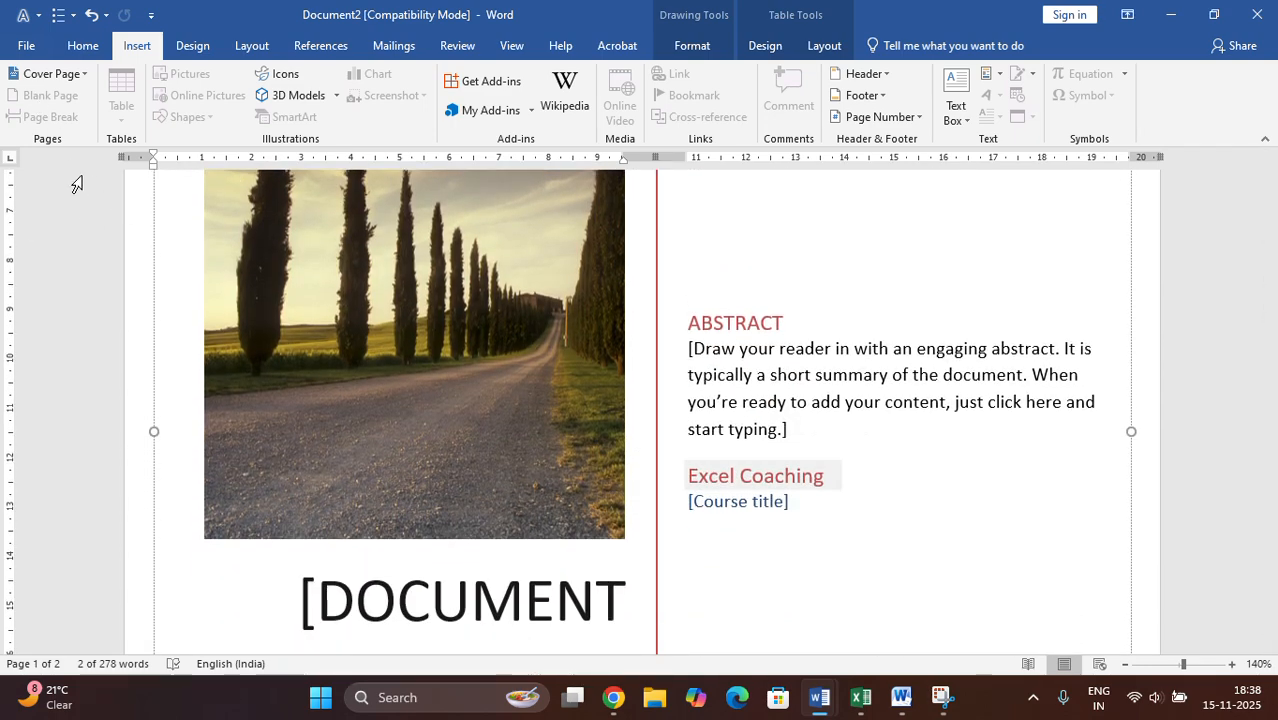
- Copy all body paragraphs on the page after the cover and paste three more copies after the last paragraph
scroll(593, 541, "down", 4)
scroll(632, 550, "down", 7)
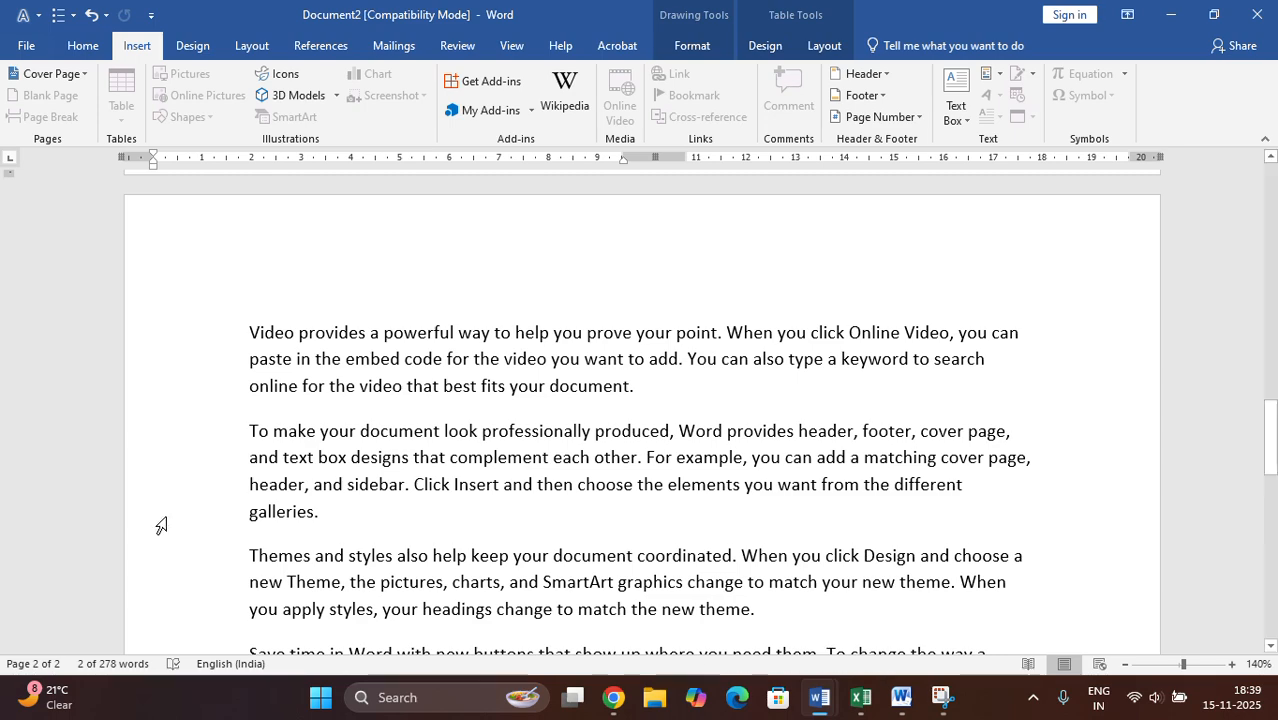
scroll(339, 505, "down", 3)
scroll(339, 505, "down", 5)
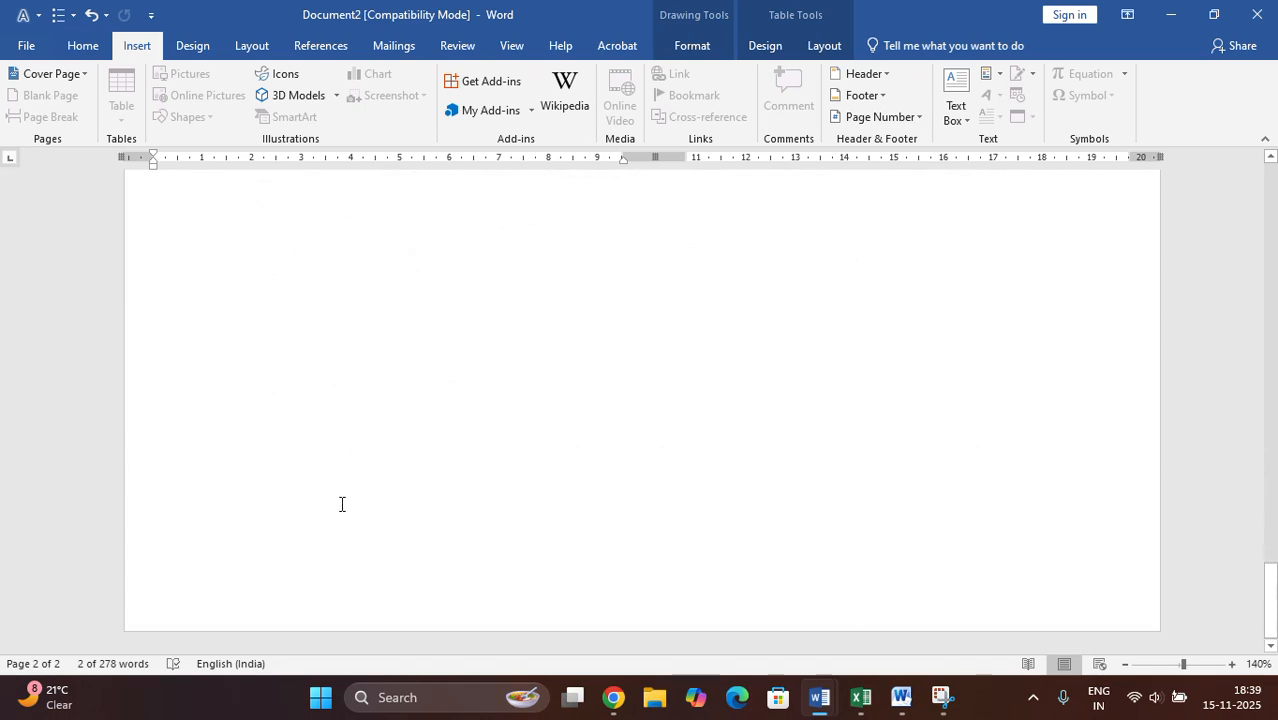
scroll(351, 549, "up", 10)
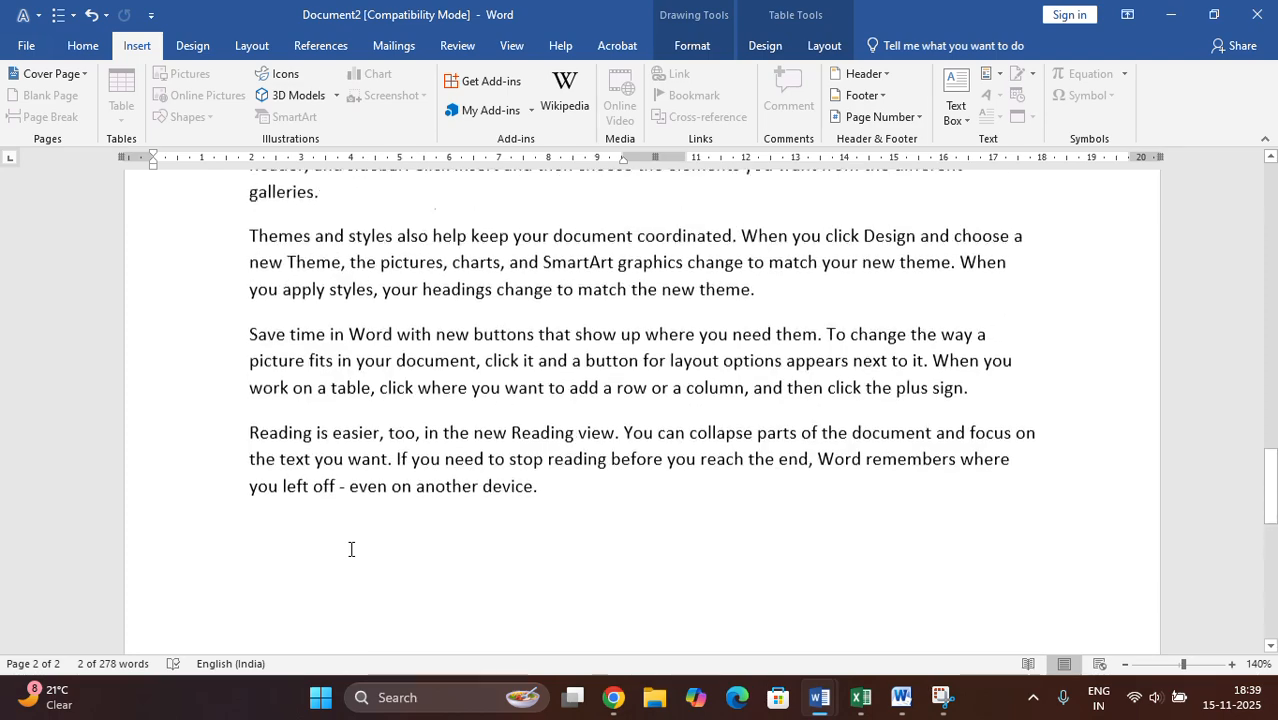
left_click_drag(248, 410, 995, 630)
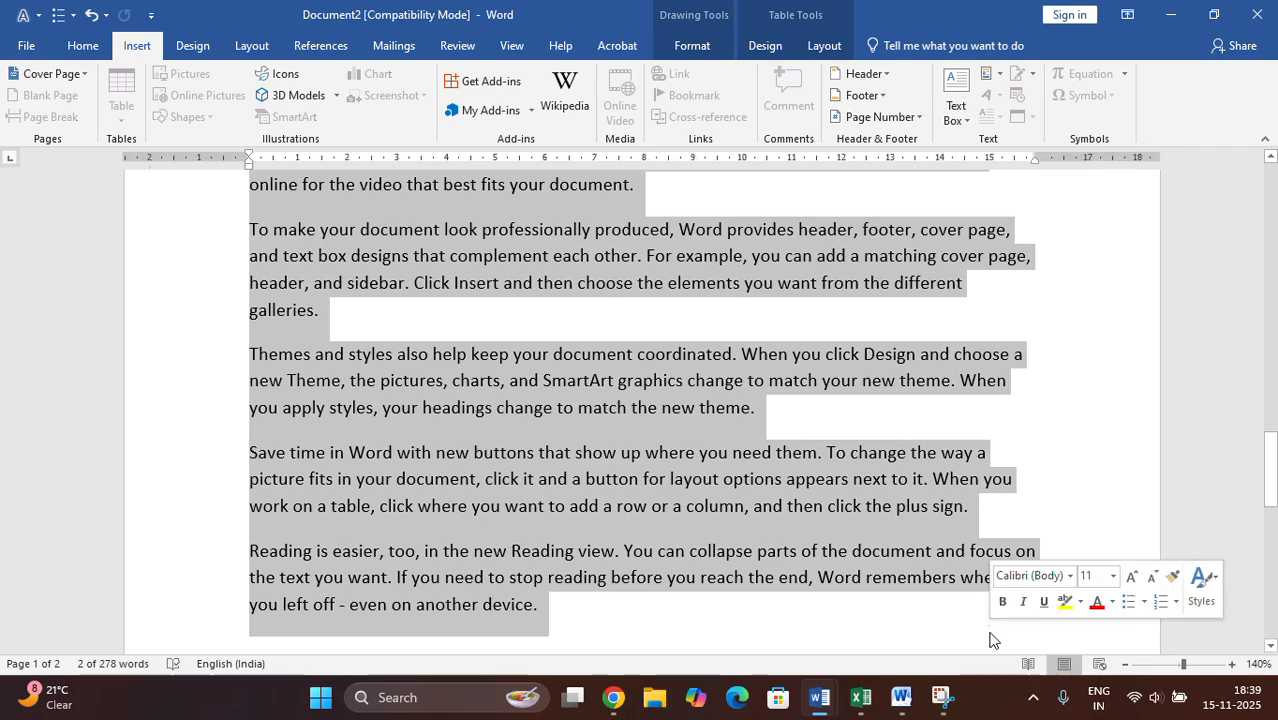
left_click(650, 628)
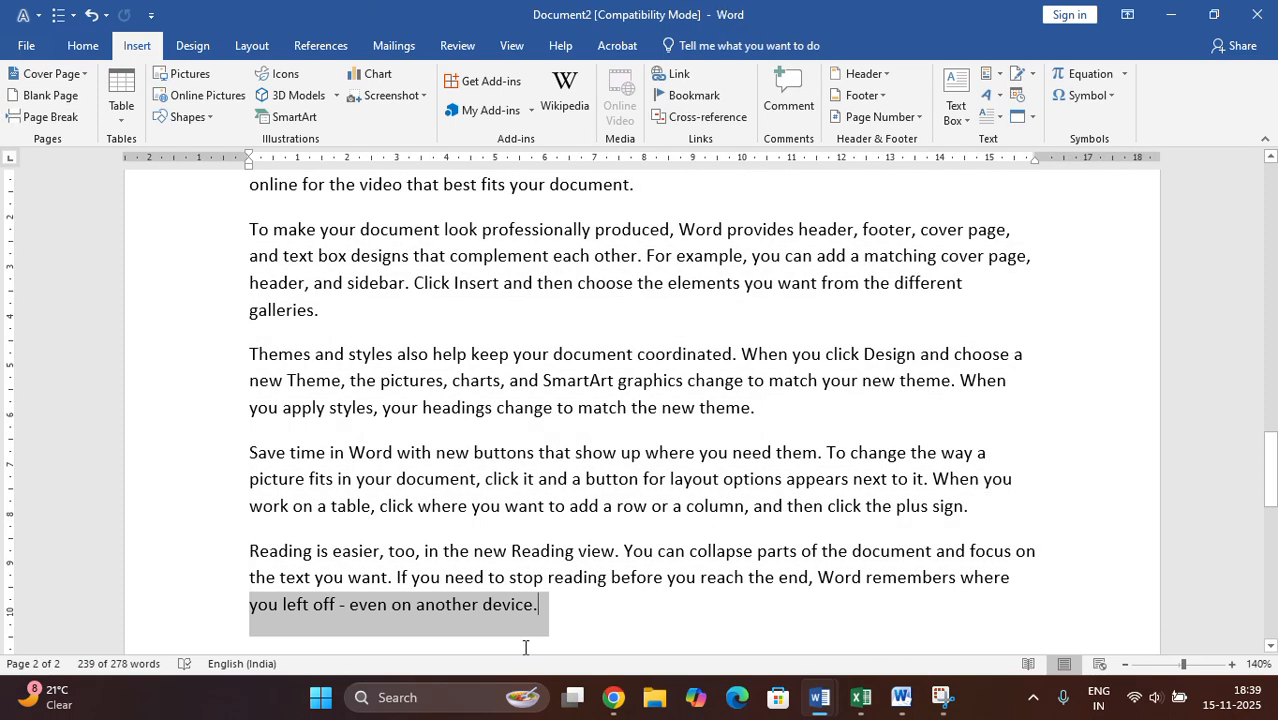
scroll(320, 635, "down", 2)
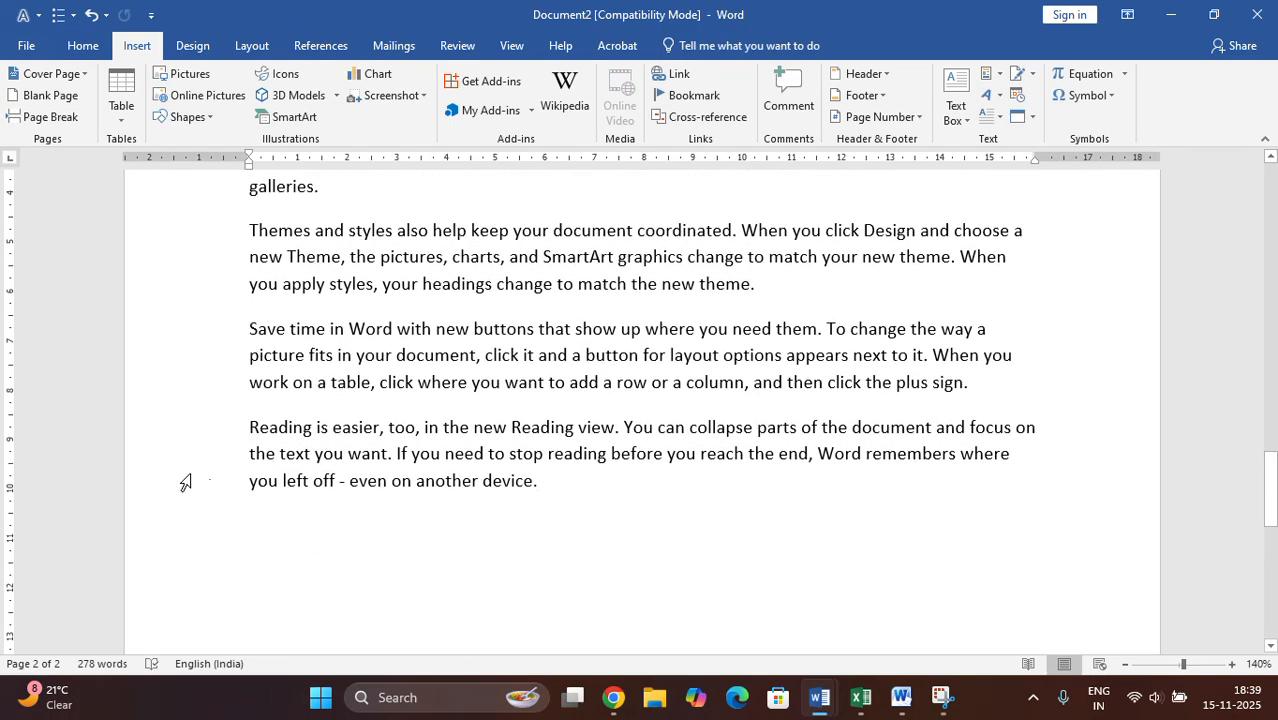
key("Return")
key("ctrl+v")
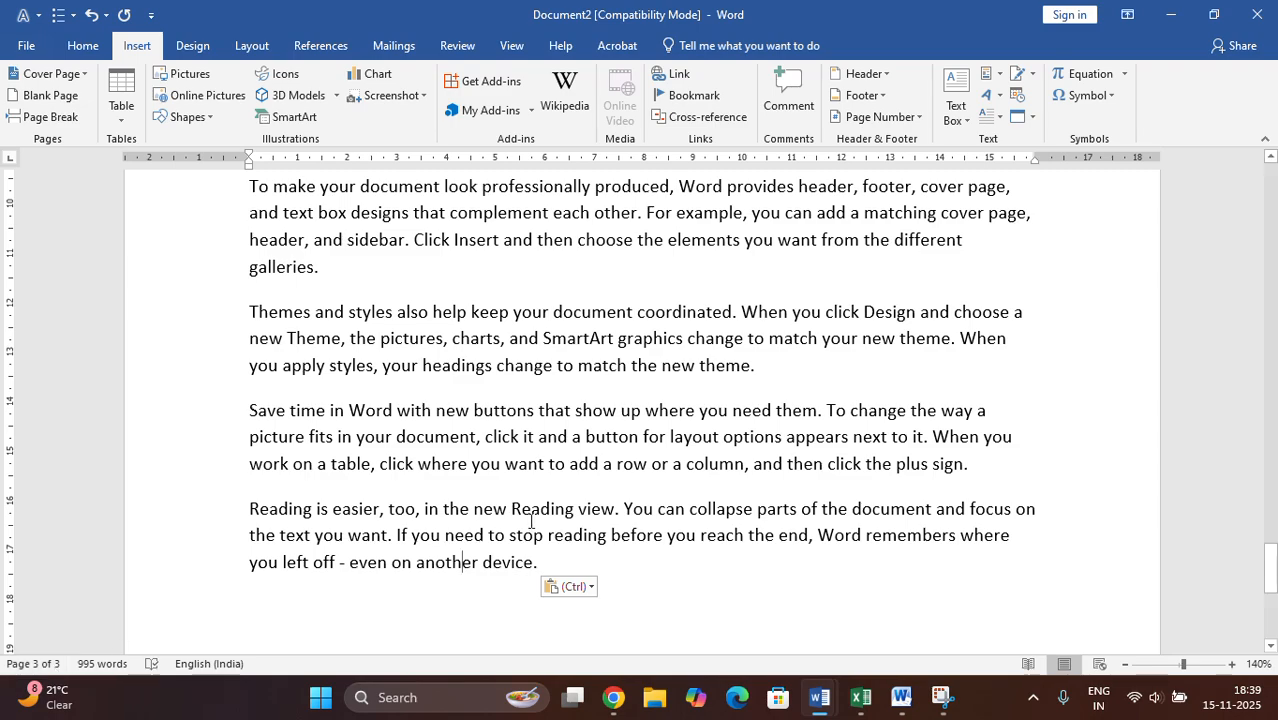
- Review the lengthened document from its last page back up to the cover page
scroll(694, 516, "down", 3)
scroll(508, 508, "up", 4)
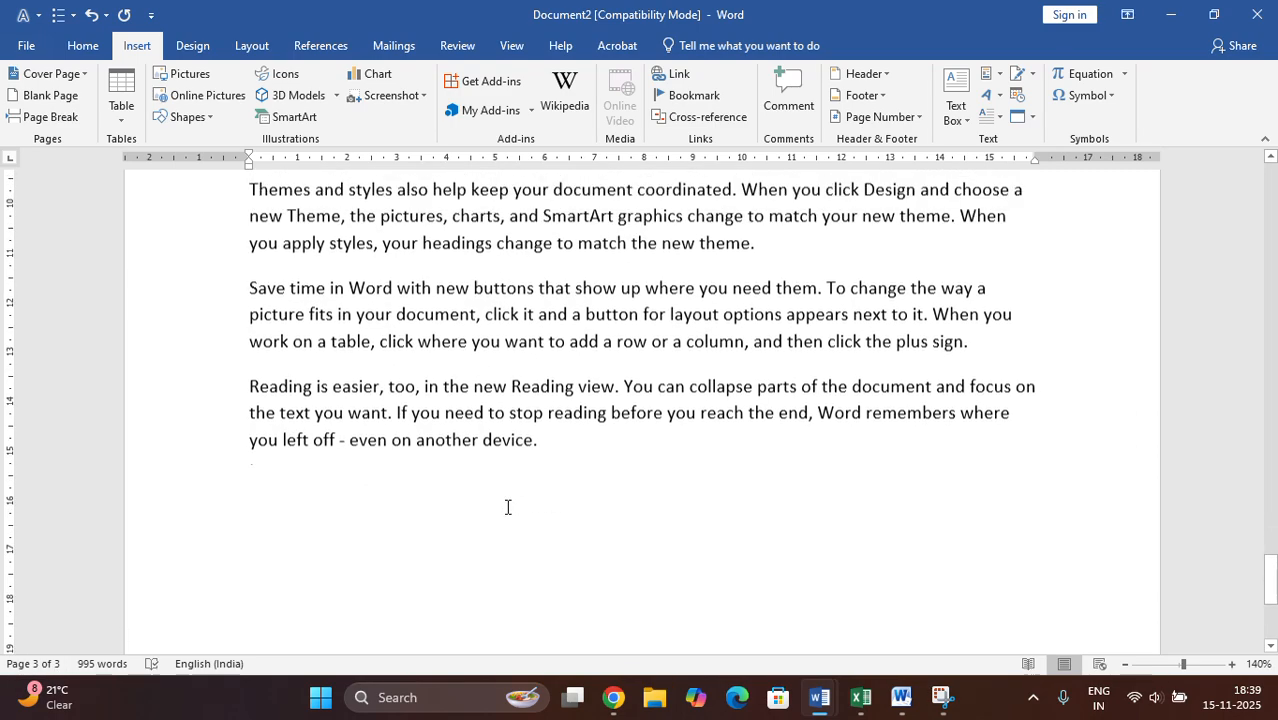
scroll(508, 508, "down", 3)
scroll(515, 480, "up", 4)
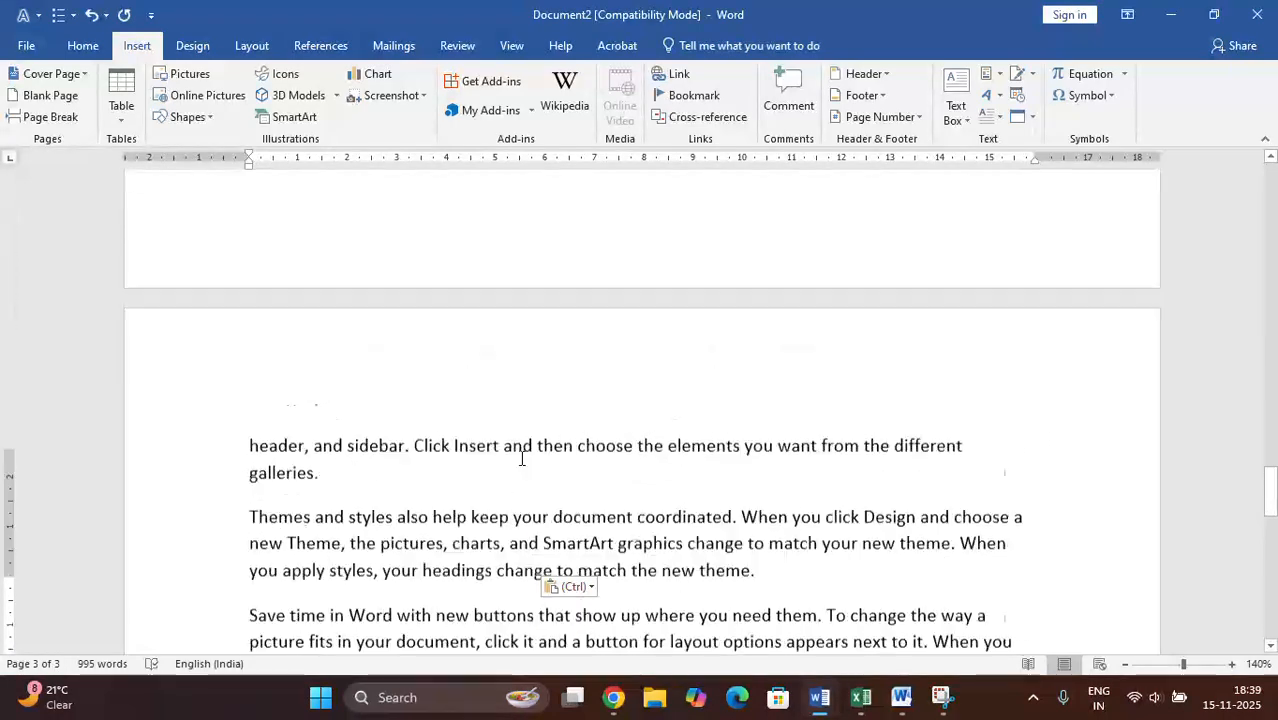
scroll(522, 457, "up", 5)
scroll(522, 457, "up", 6)
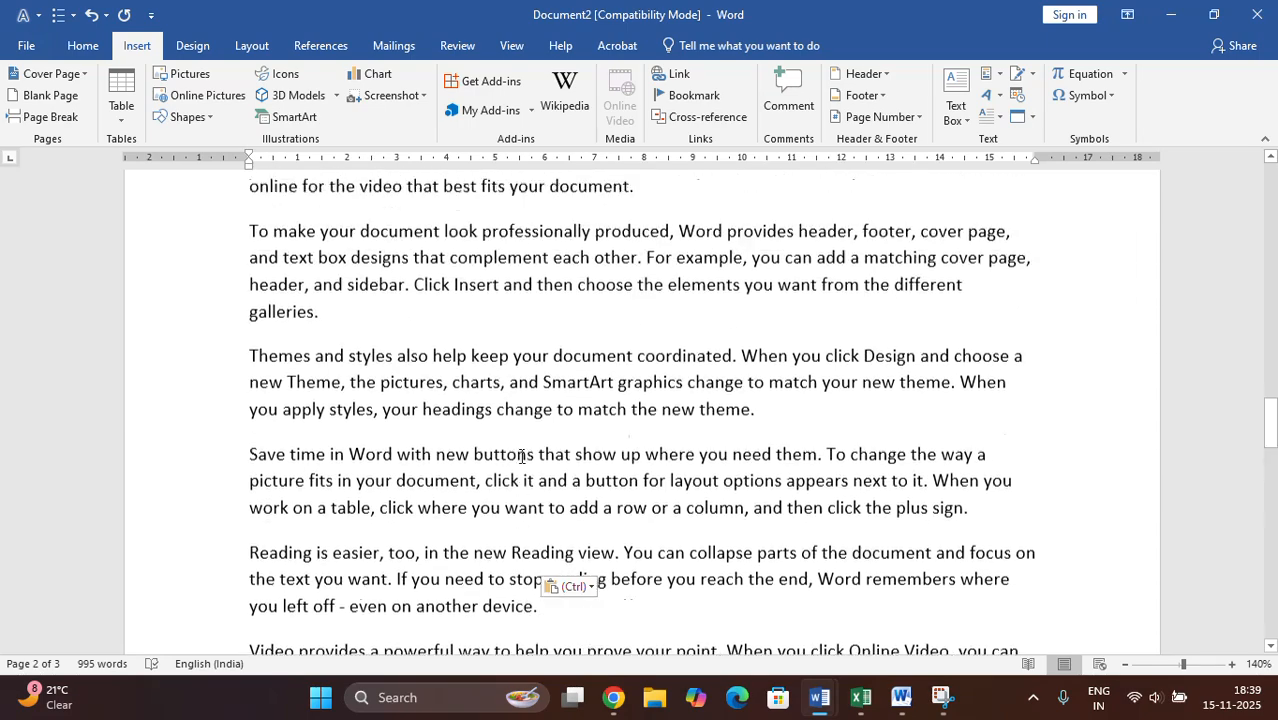
scroll(521, 456, "up", 2)
scroll(533, 480, "up", 4)
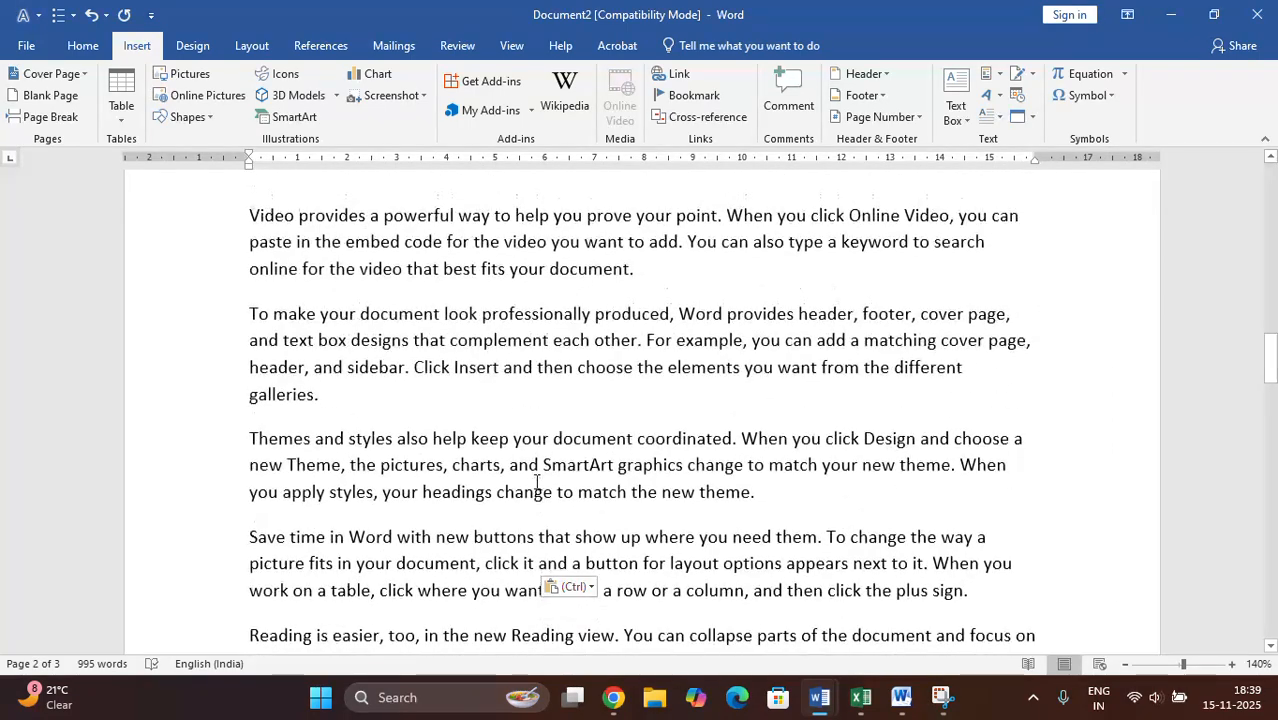
scroll(537, 482, "up", 3)
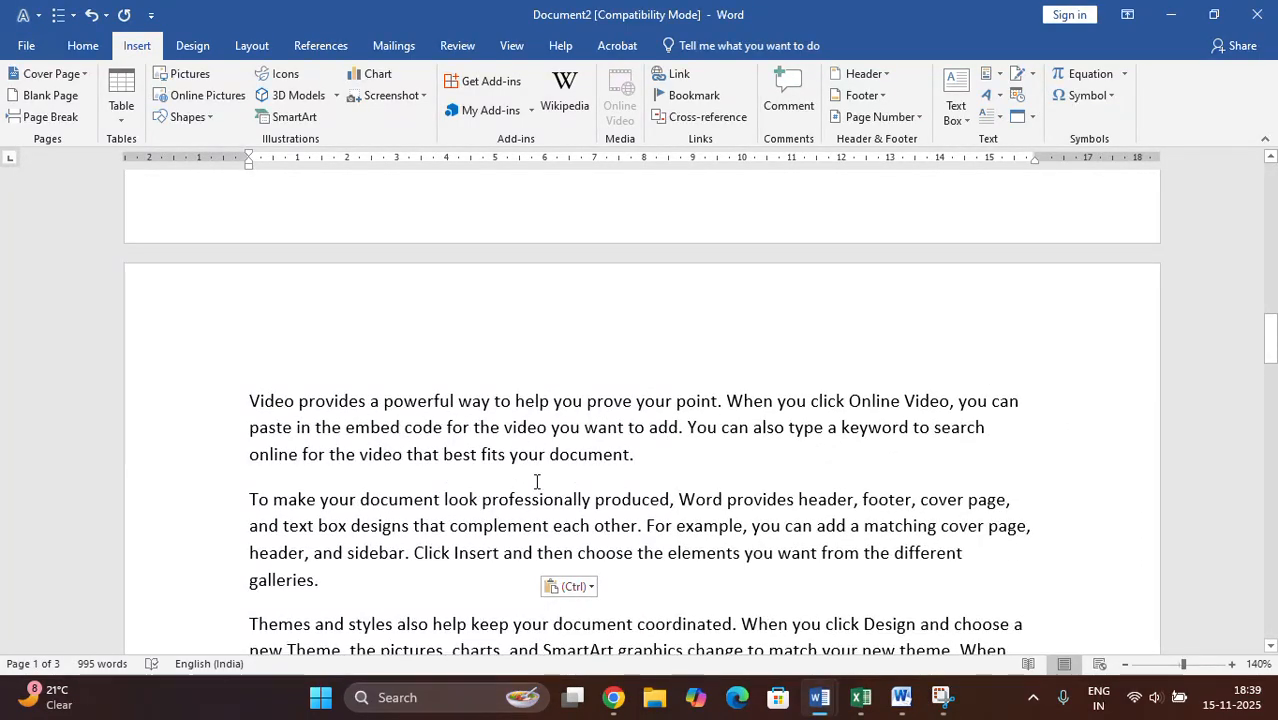
scroll(537, 482, "up", 3)
scroll(537, 482, "up", 5)
- Insert a blank page before the first body paragraph, "Video provides a powerful way", directly after the cover page
scroll(537, 482, "down", 4)
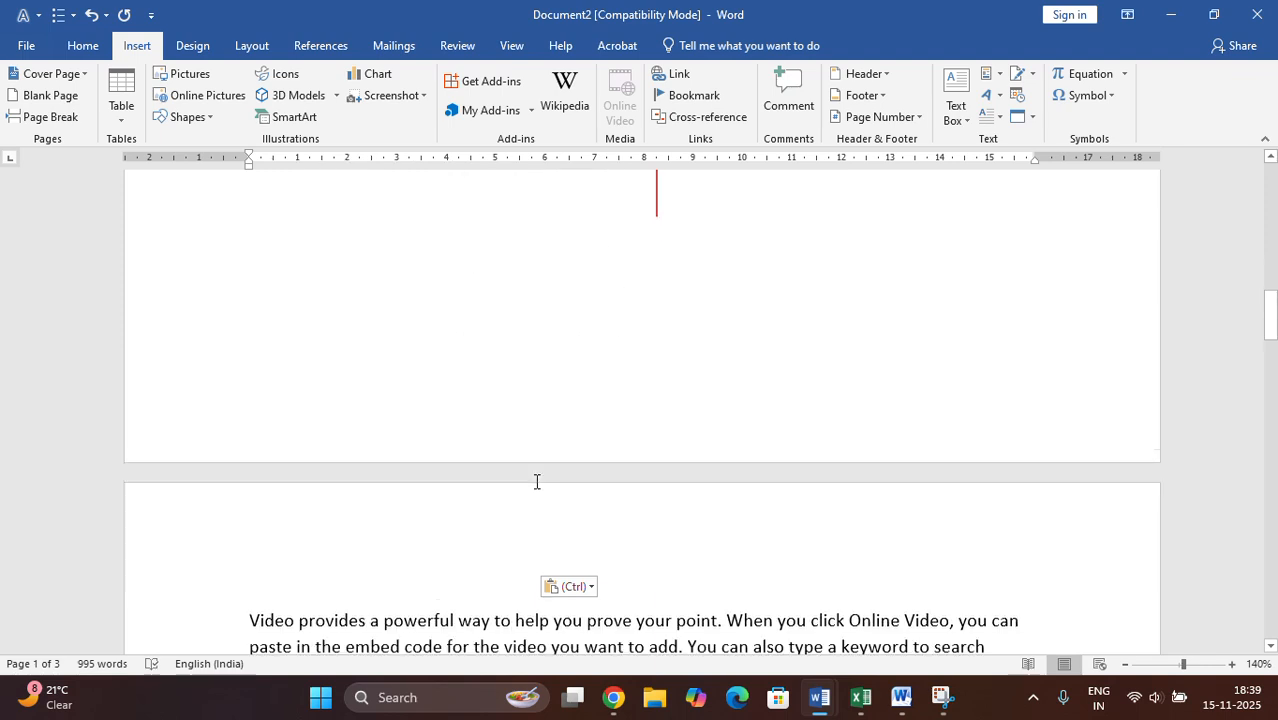
scroll(537, 482, "down", 3)
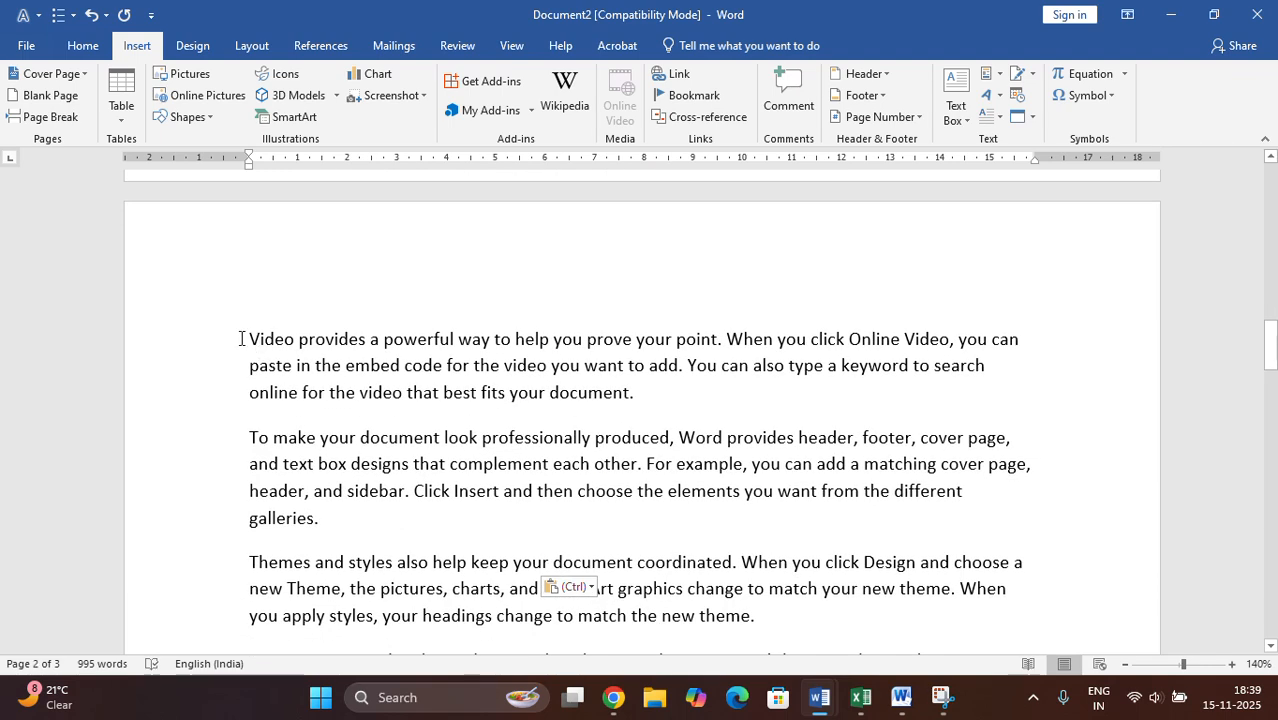
left_click(241, 338)
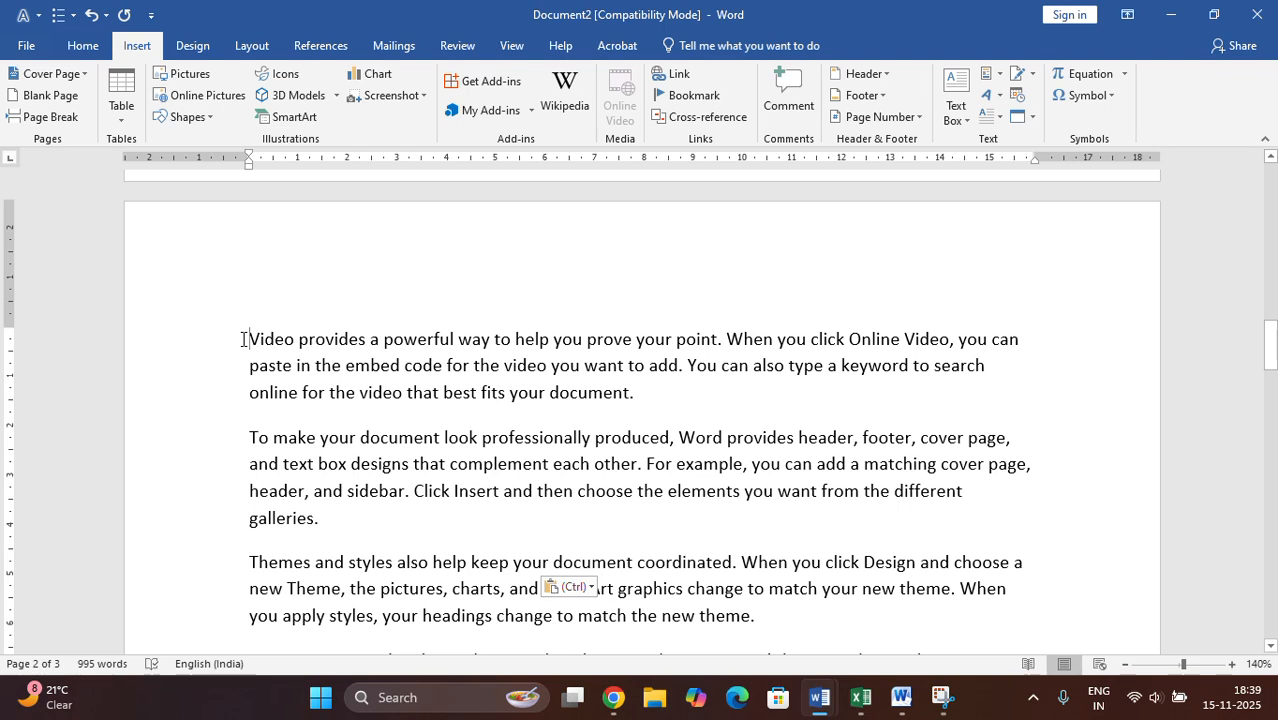
left_click(42, 95)
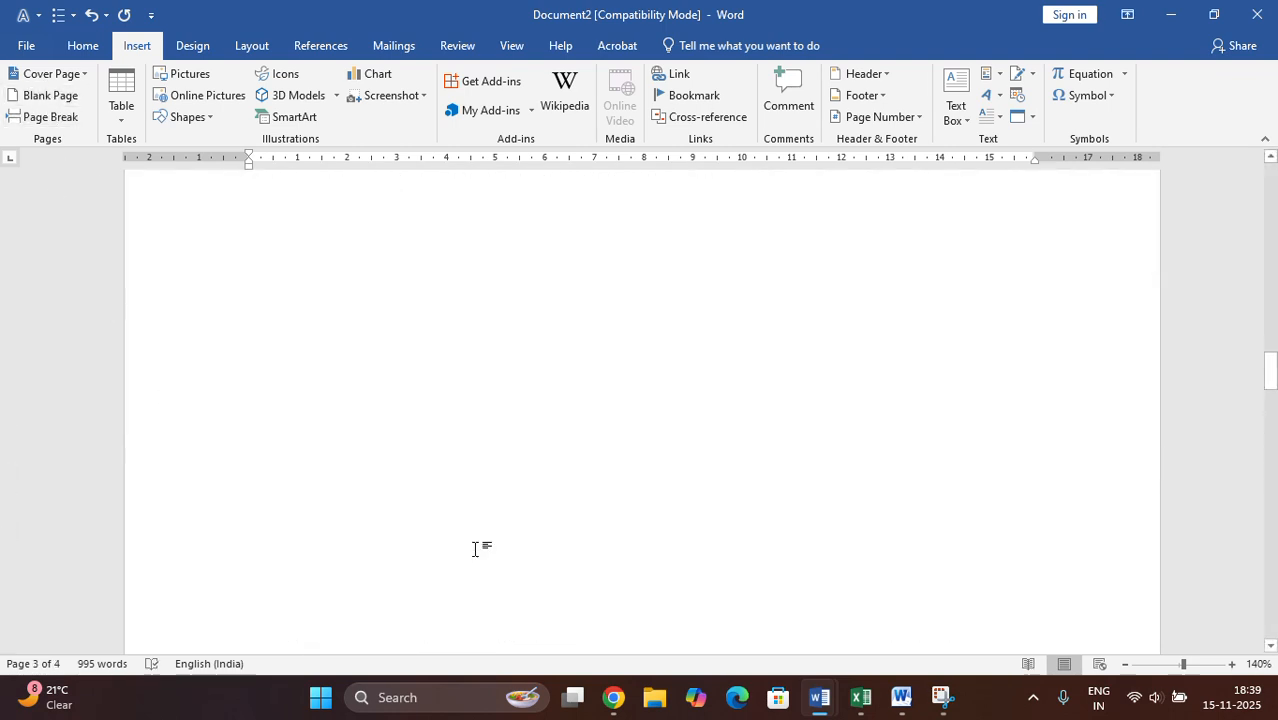
scroll(518, 462, "down", 15)
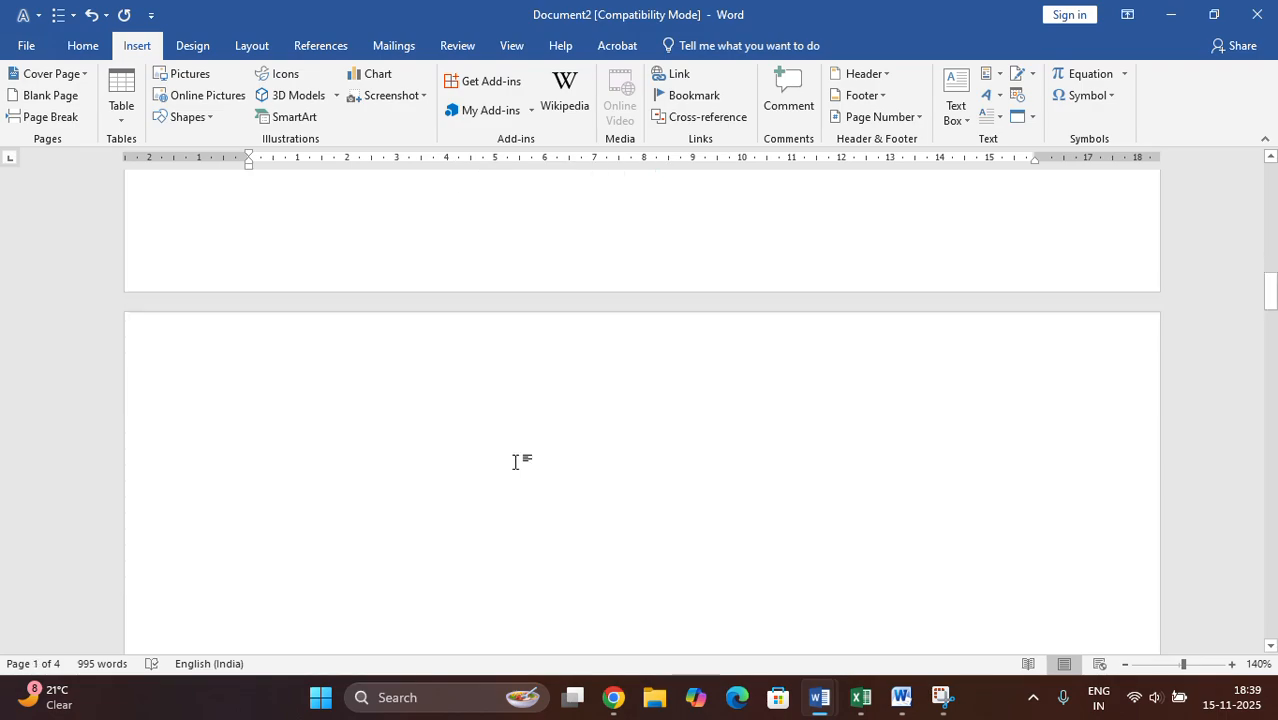
- Insert a blank page on page 3, right after the text "you can add a matching cover page,"
scroll(518, 471, "down", 18)
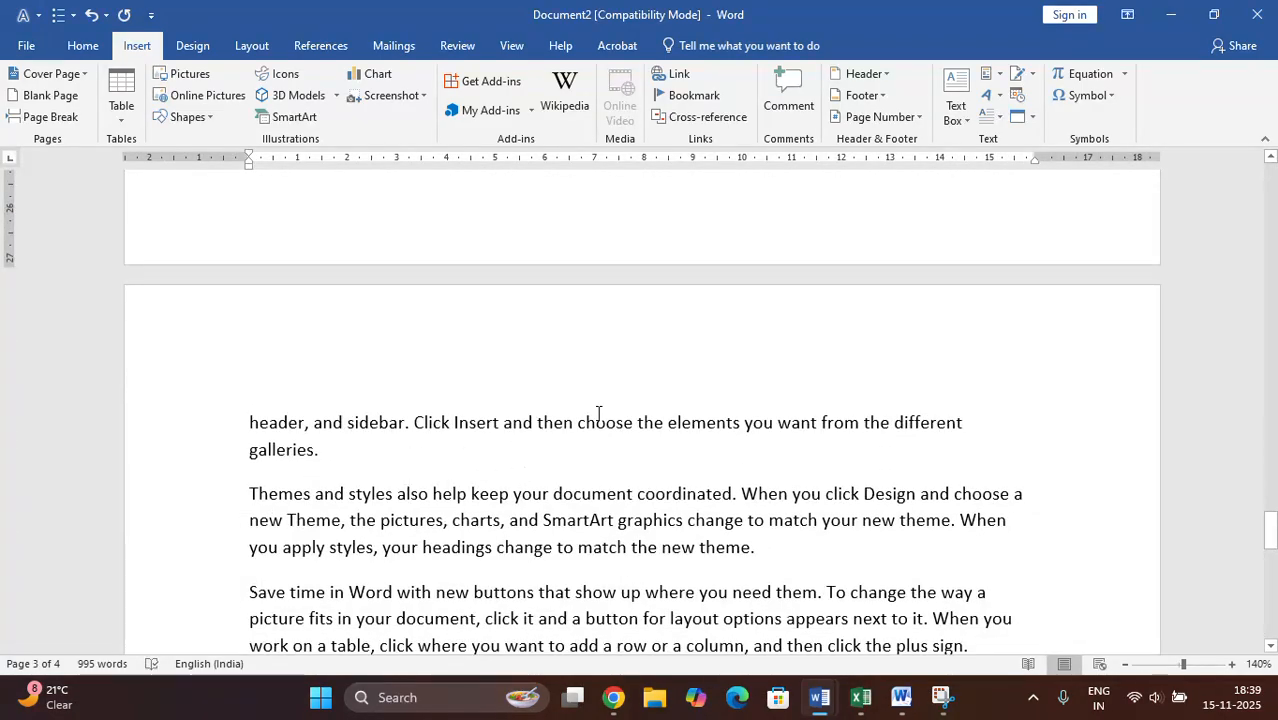
scroll(801, 429, "up", 4)
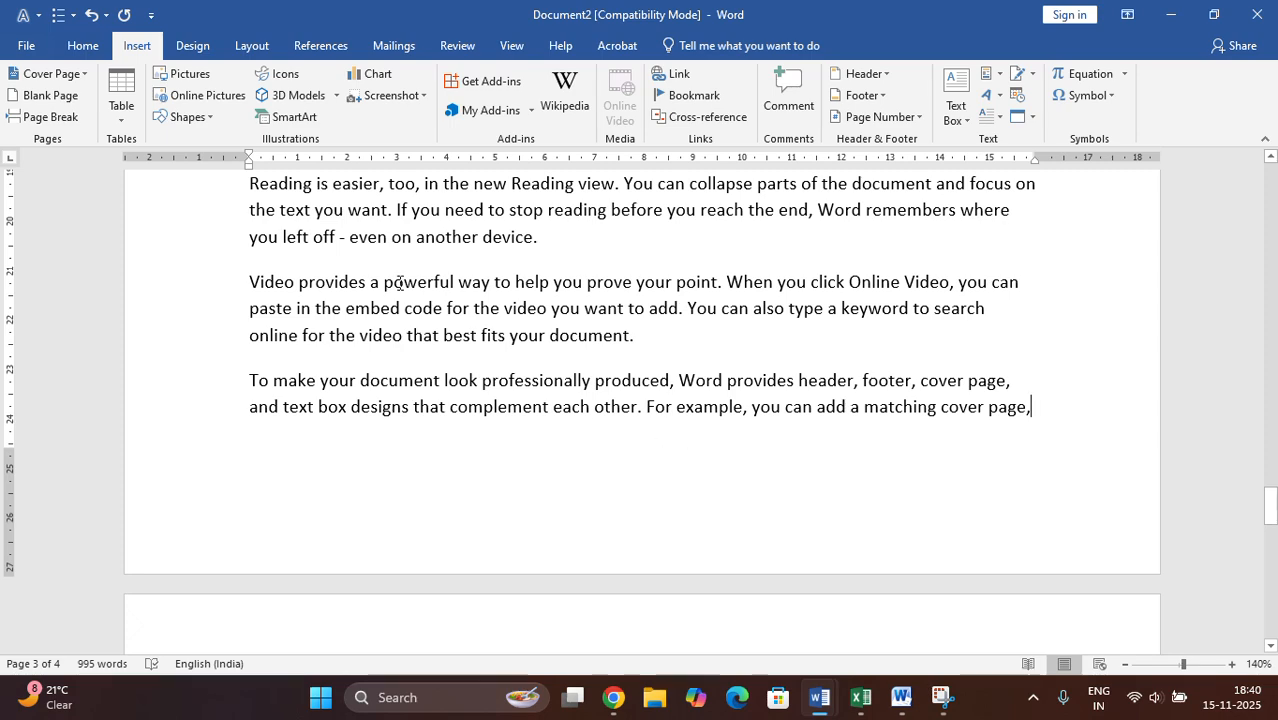
left_click(35, 96)
scroll(590, 470, "down", 4)
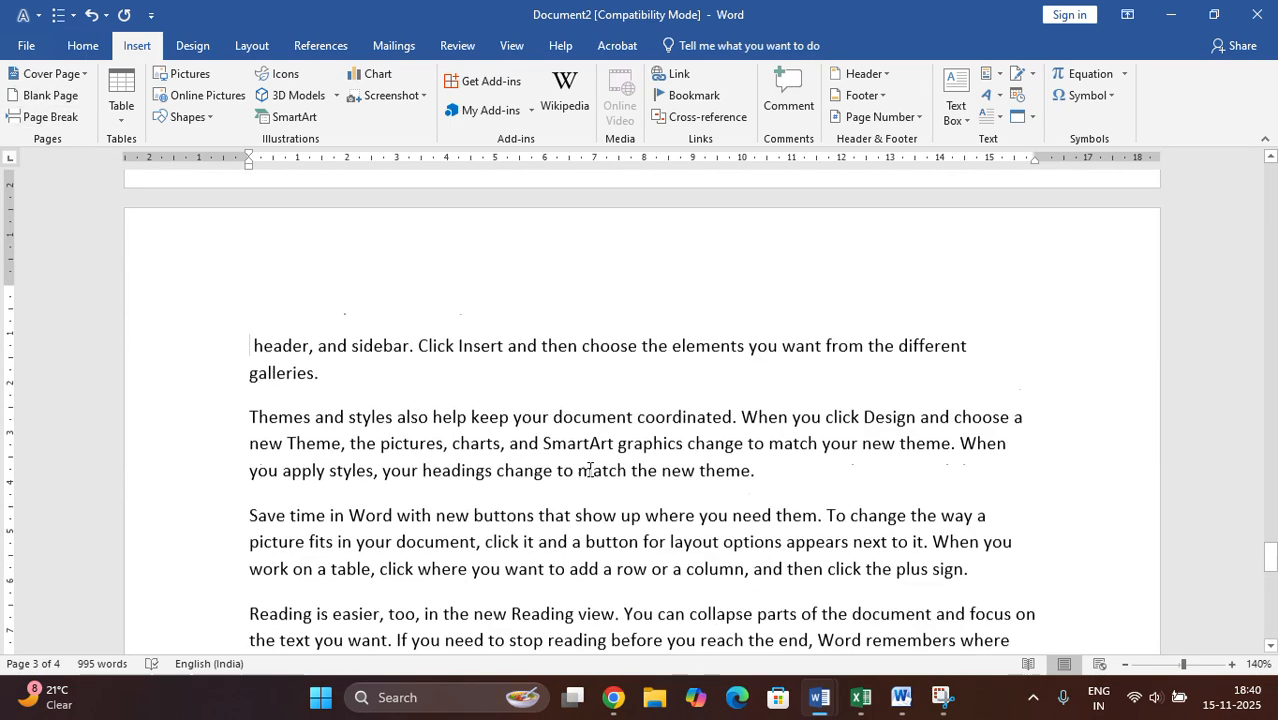
scroll(590, 470, "down", 15)
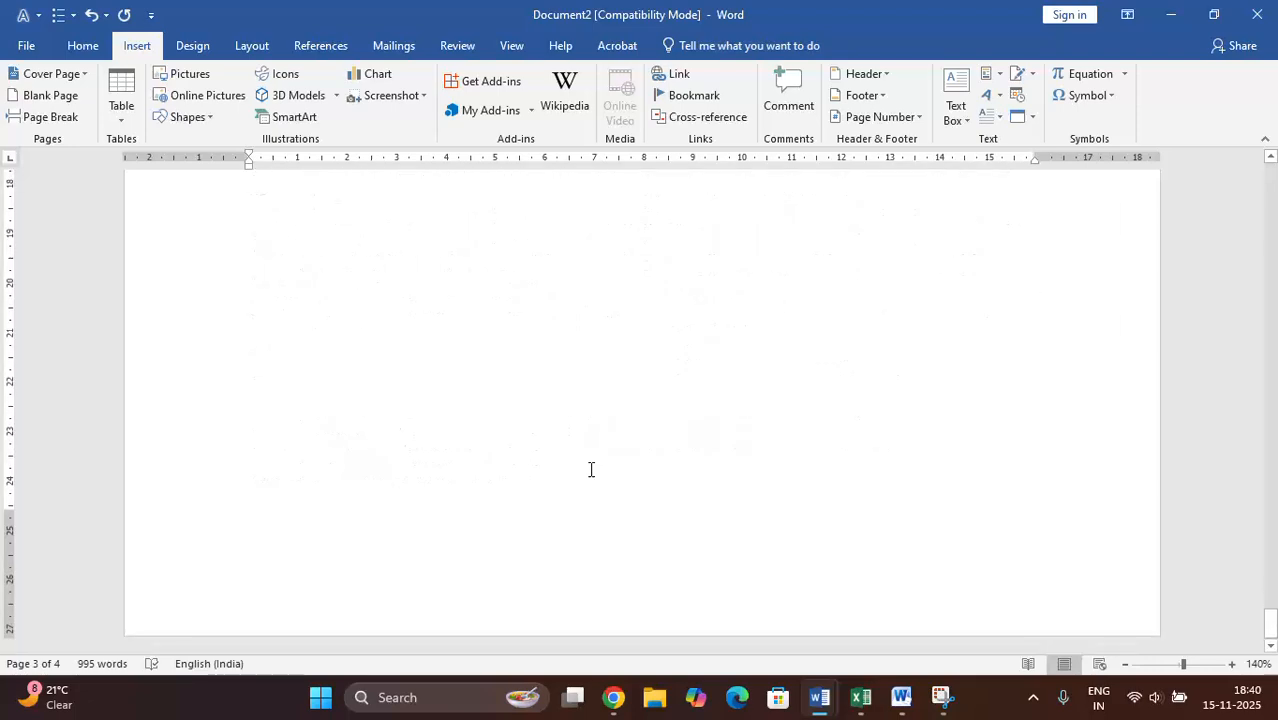
- Insert a blank page after the last body text at the end of the document
scroll(351, 449, "up", 3)
left_click(305, 453)
left_click(40, 95)
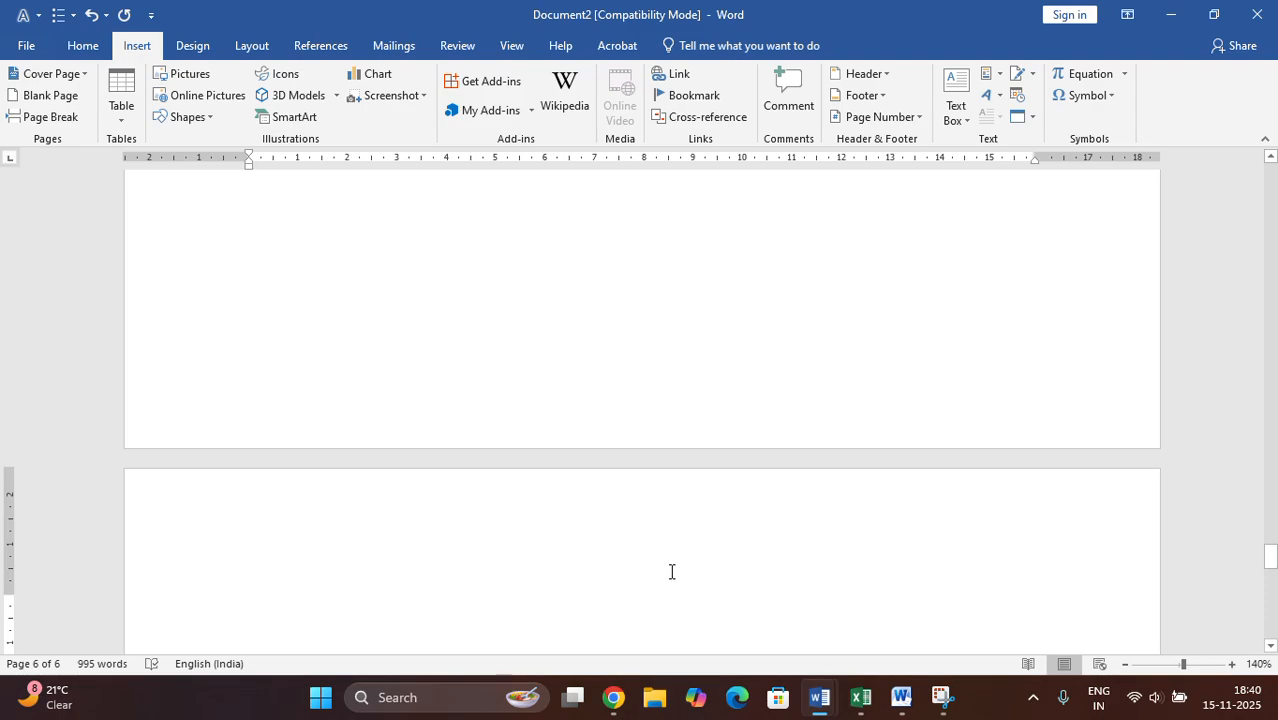
scroll(671, 571, "up", 15)
scroll(681, 560, "down", 5)
scroll(685, 553, "up", 10)
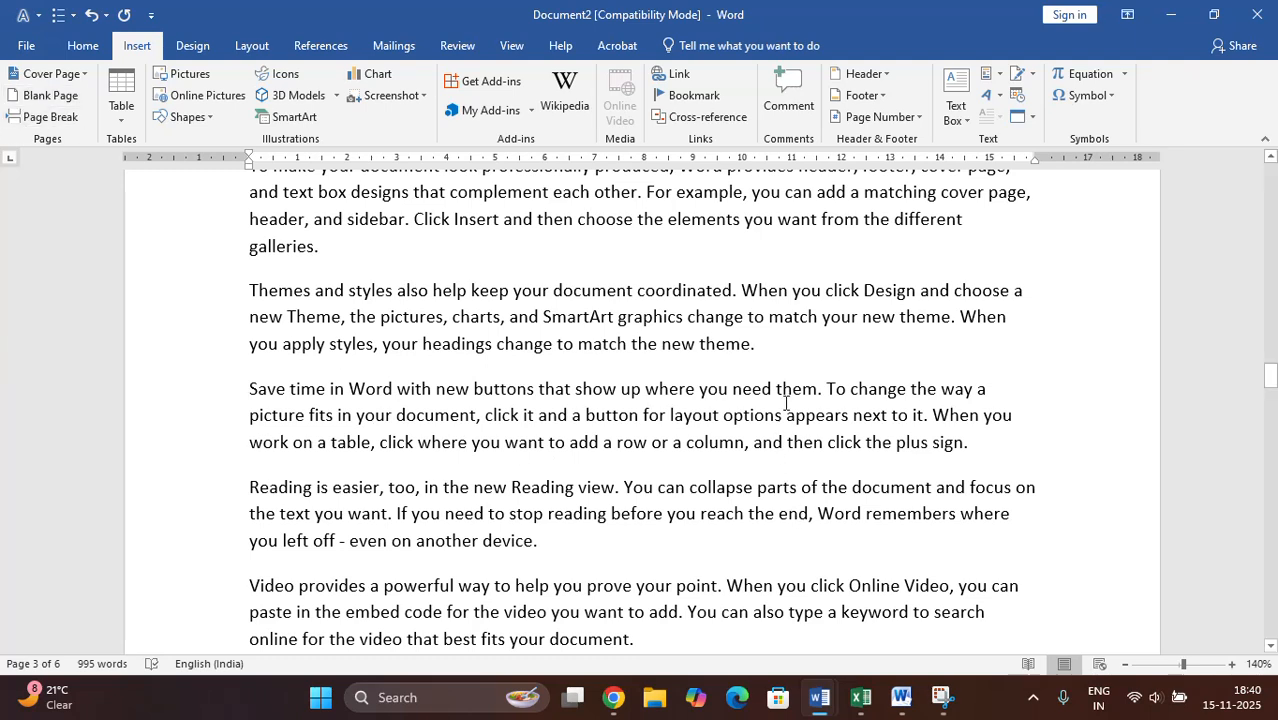
- Insert a page break on page 3 after the paragraph ending "match the new theme.", before "Save time in Word"
left_click(792, 349)
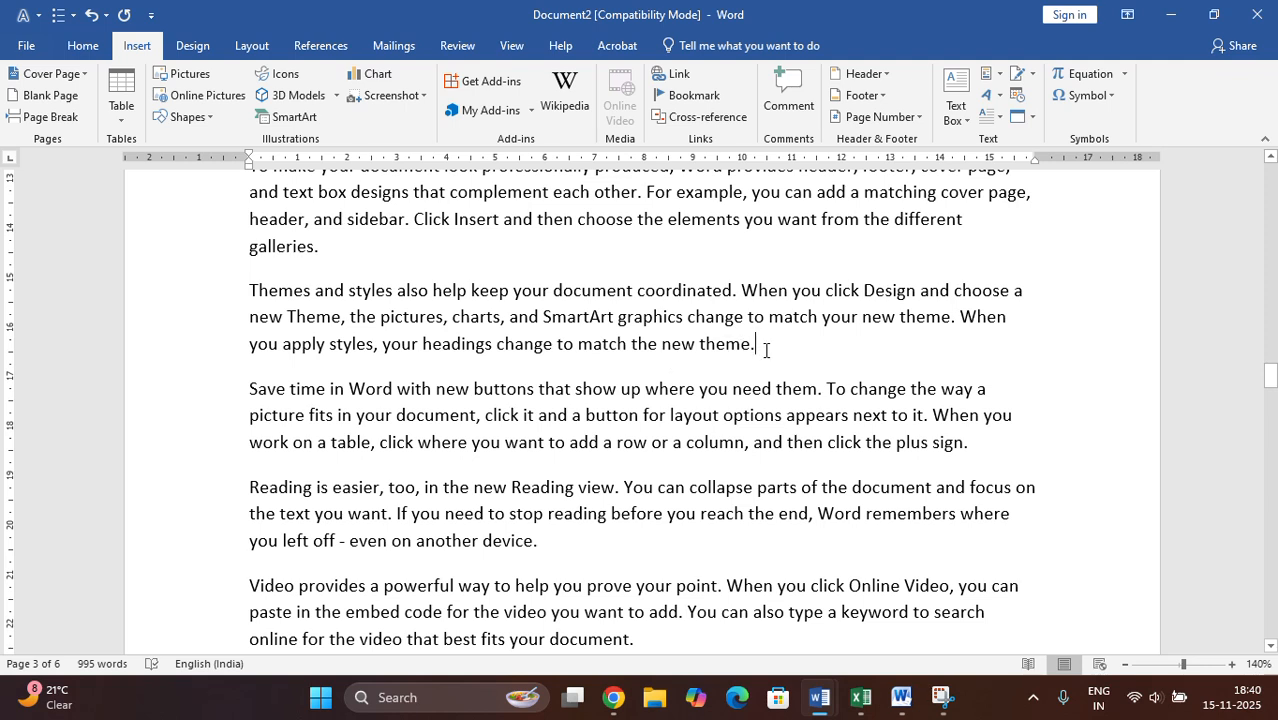
left_click(40, 117)
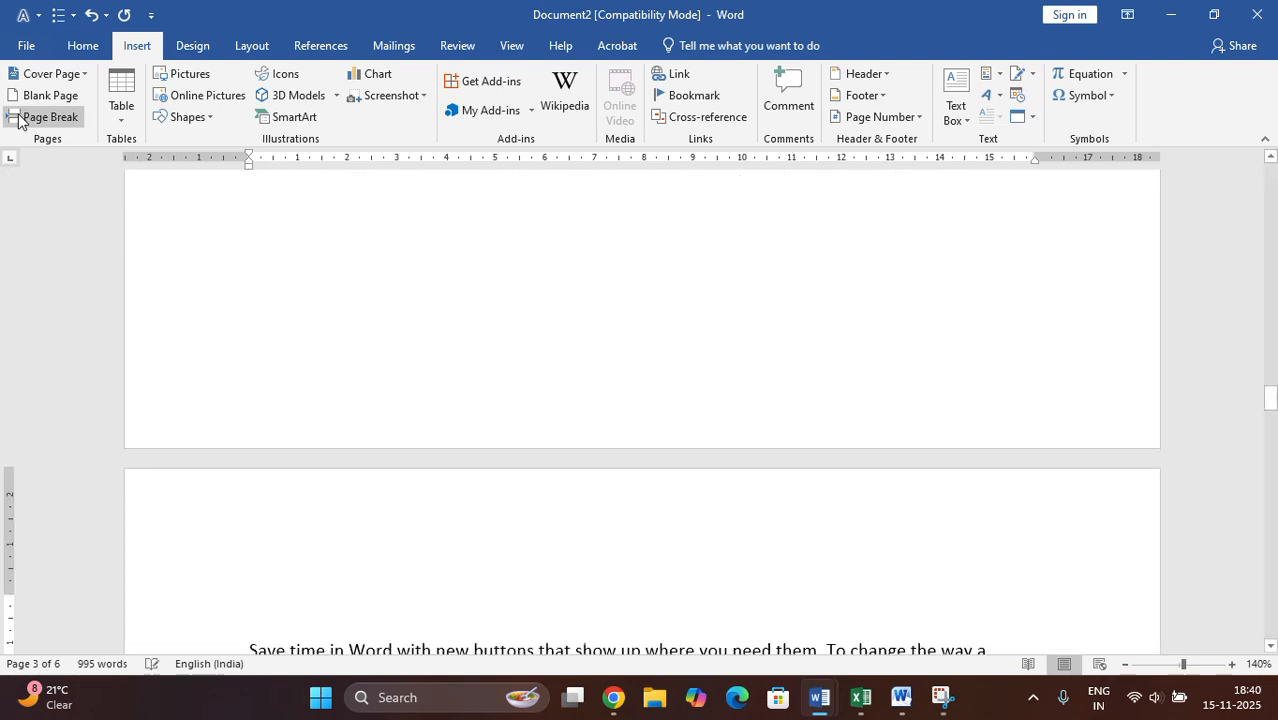
scroll(661, 499, "up", 5)
scroll(665, 498, "down", 10)
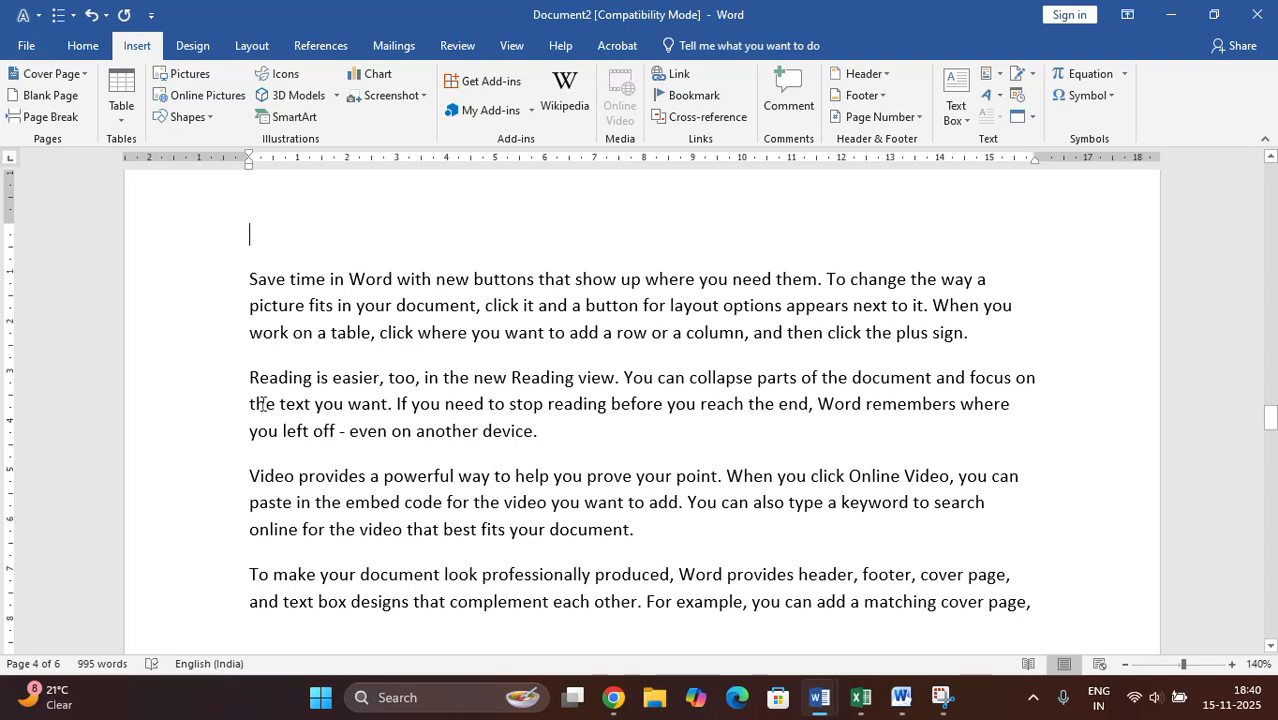
- Review the pages from the new page break back up to the cover page and its title placeholder
scroll(640, 414, "up", 3)
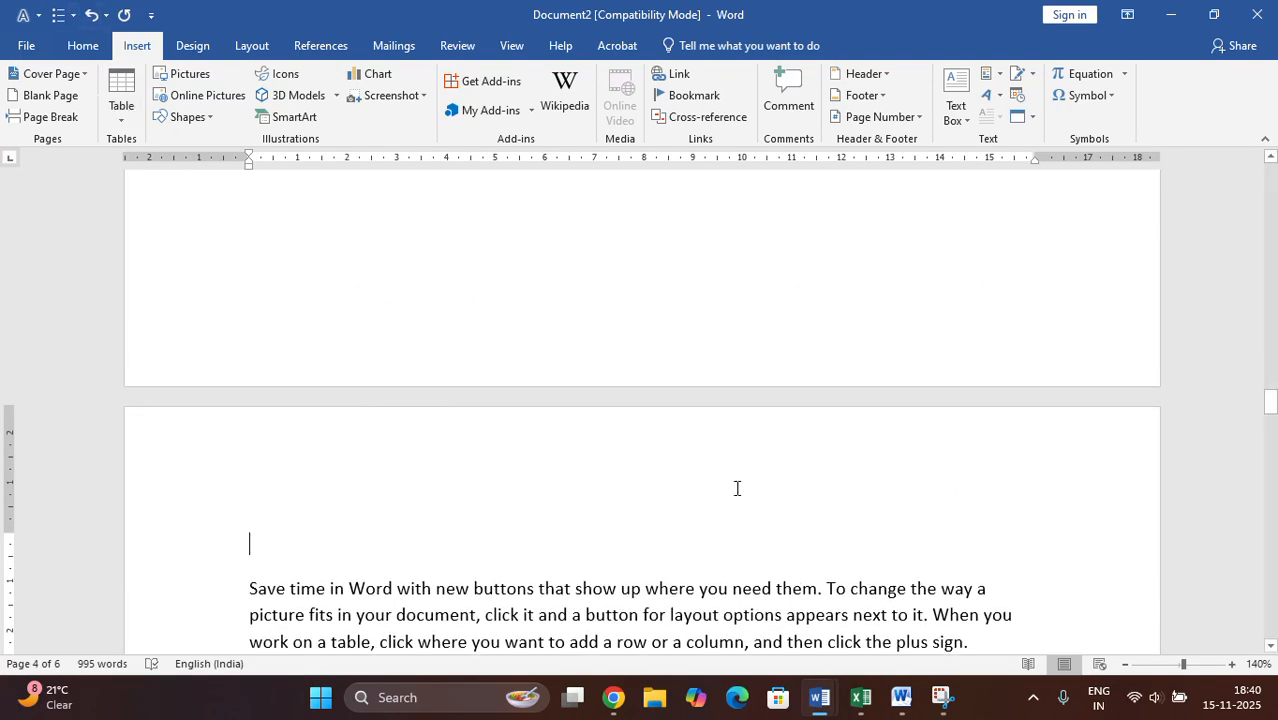
scroll(736, 488, "down", 10)
scroll(750, 480, "up", 6)
scroll(752, 472, "up", 15)
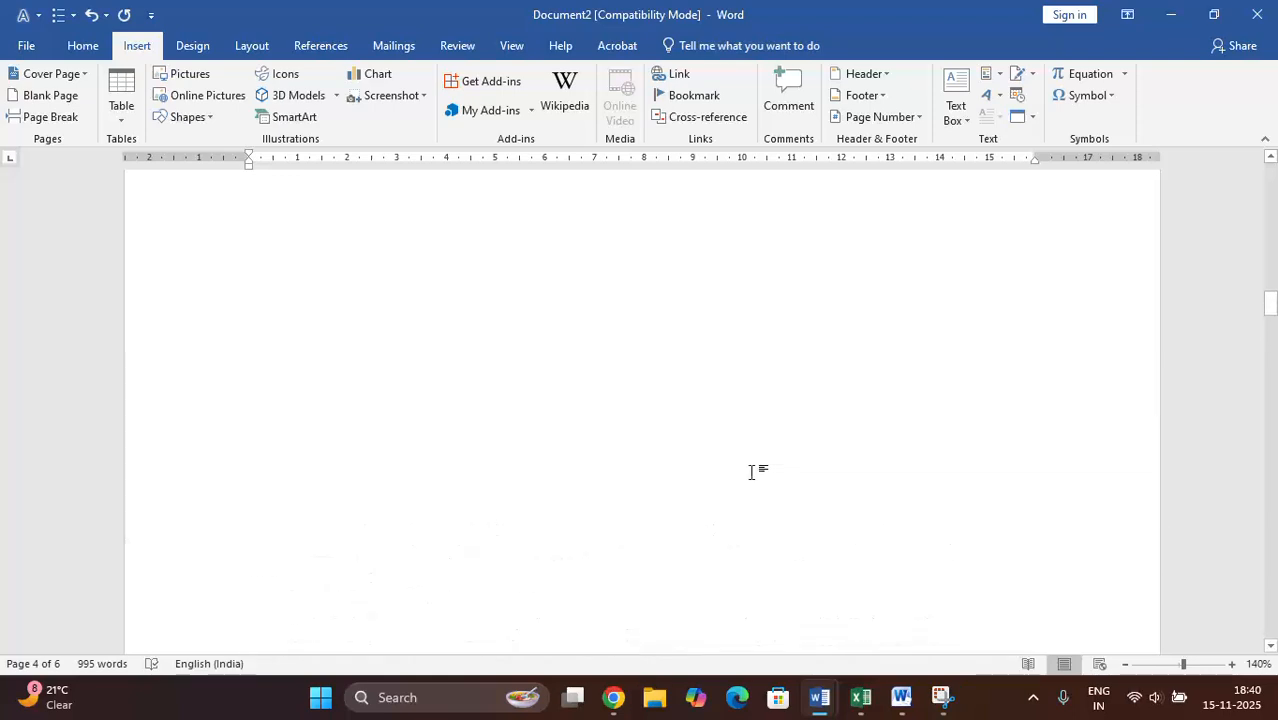
scroll(636, 427, "up", 1)
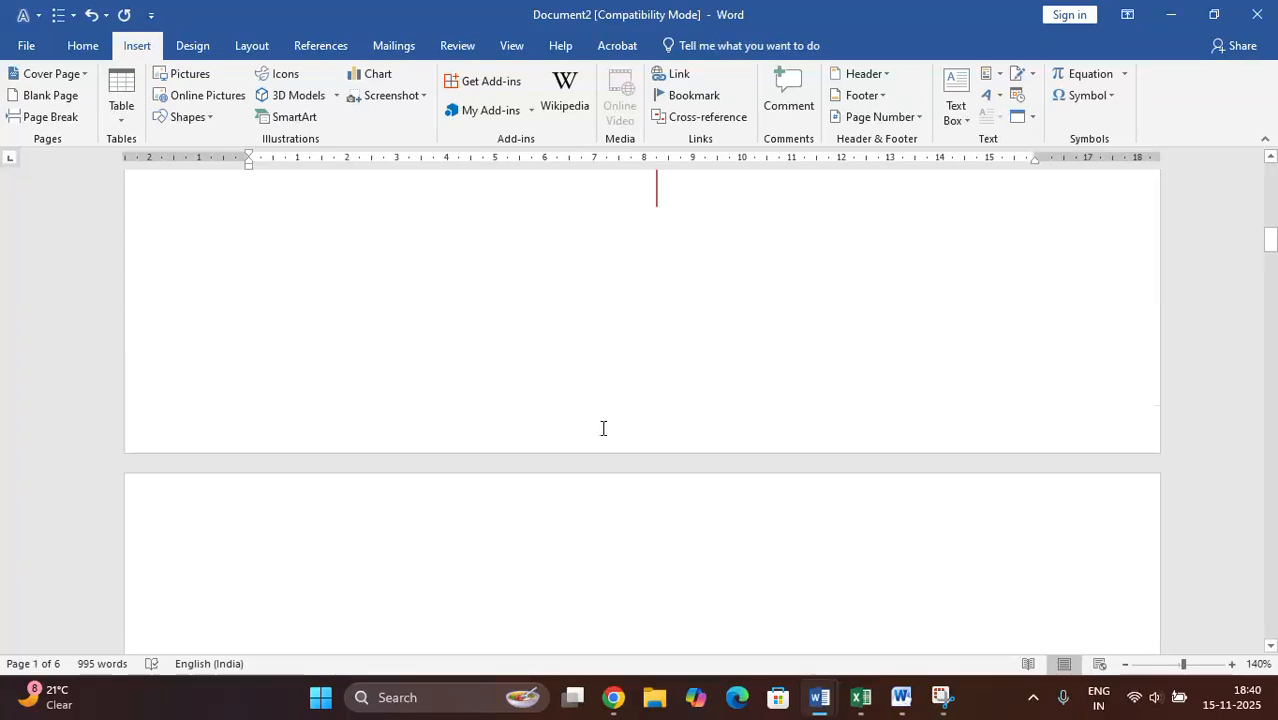
scroll(609, 423, "down", 3)
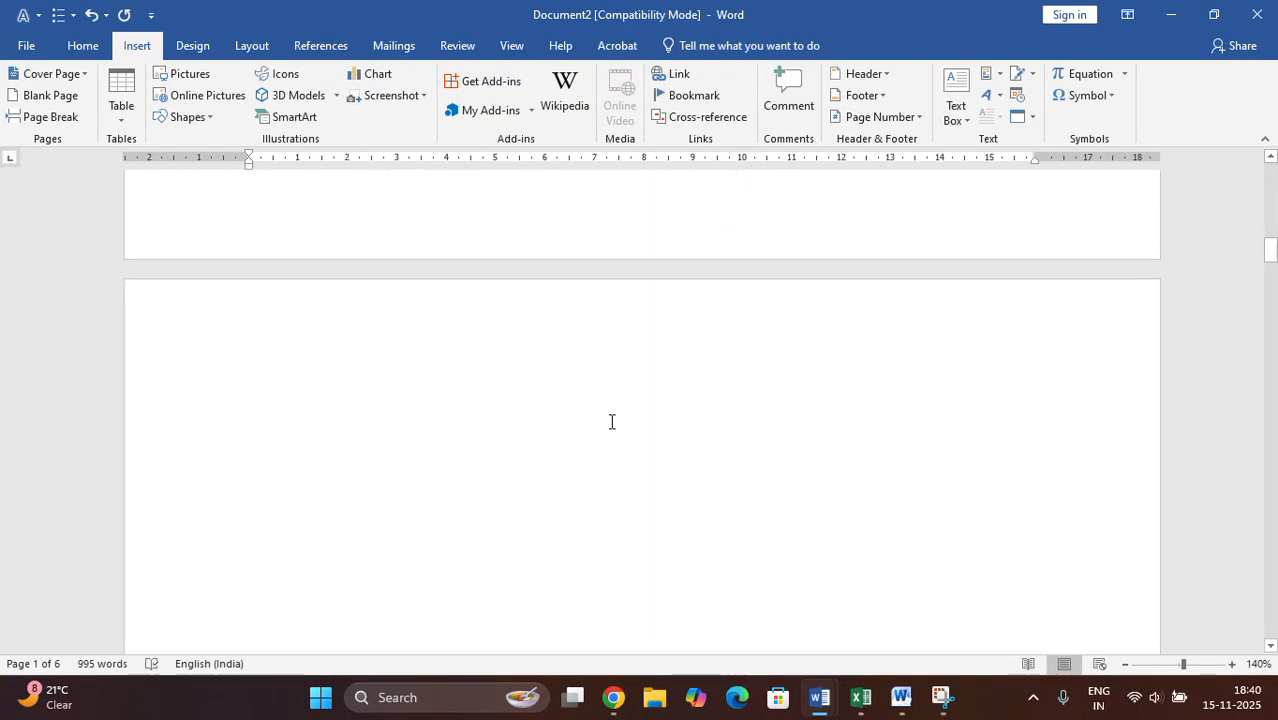
scroll(491, 385, "up", 5)
scroll(491, 385, "up", 6)
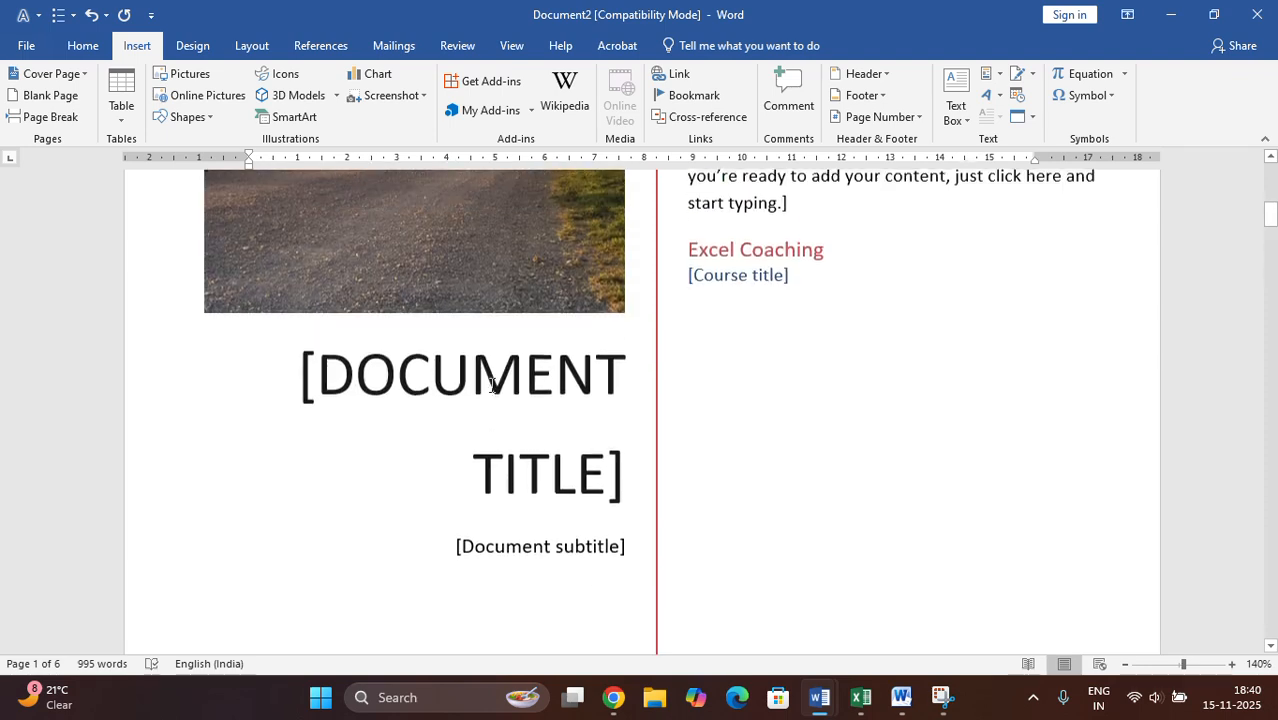
scroll(503, 355, "down", 10)
scroll(384, 325, "up", 1)
- Insert a table of 3 columns and 8 rows on the blank page after the cover page
left_click(478, 525)
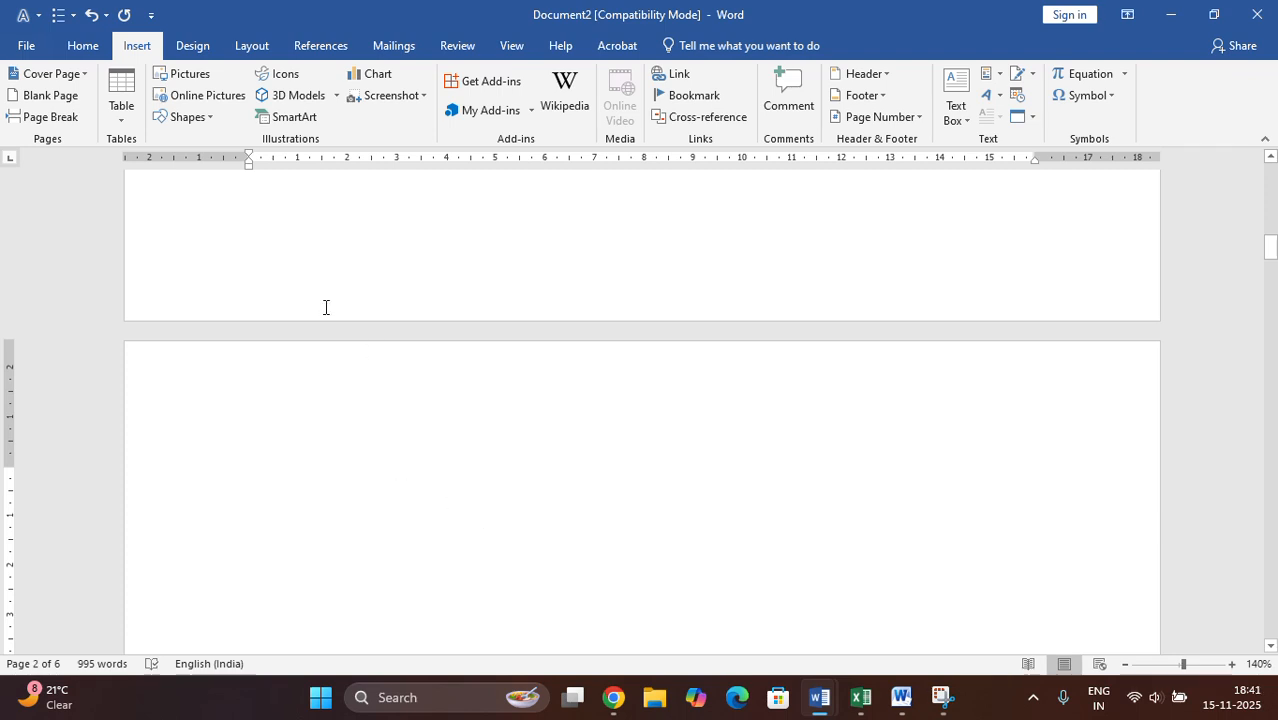
left_click(124, 125)
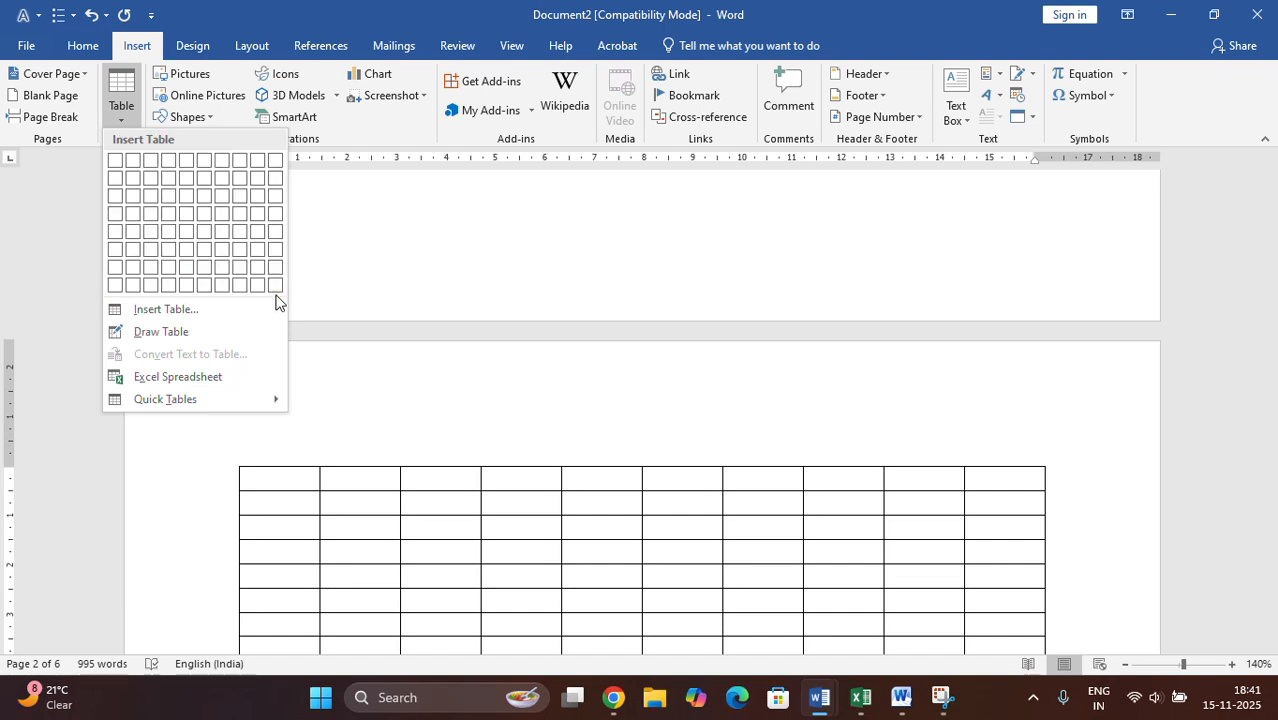
left_click(156, 288)
scroll(643, 535, "down", 3)
scroll(643, 535, "down", 2)
scroll(648, 534, "up", 2)
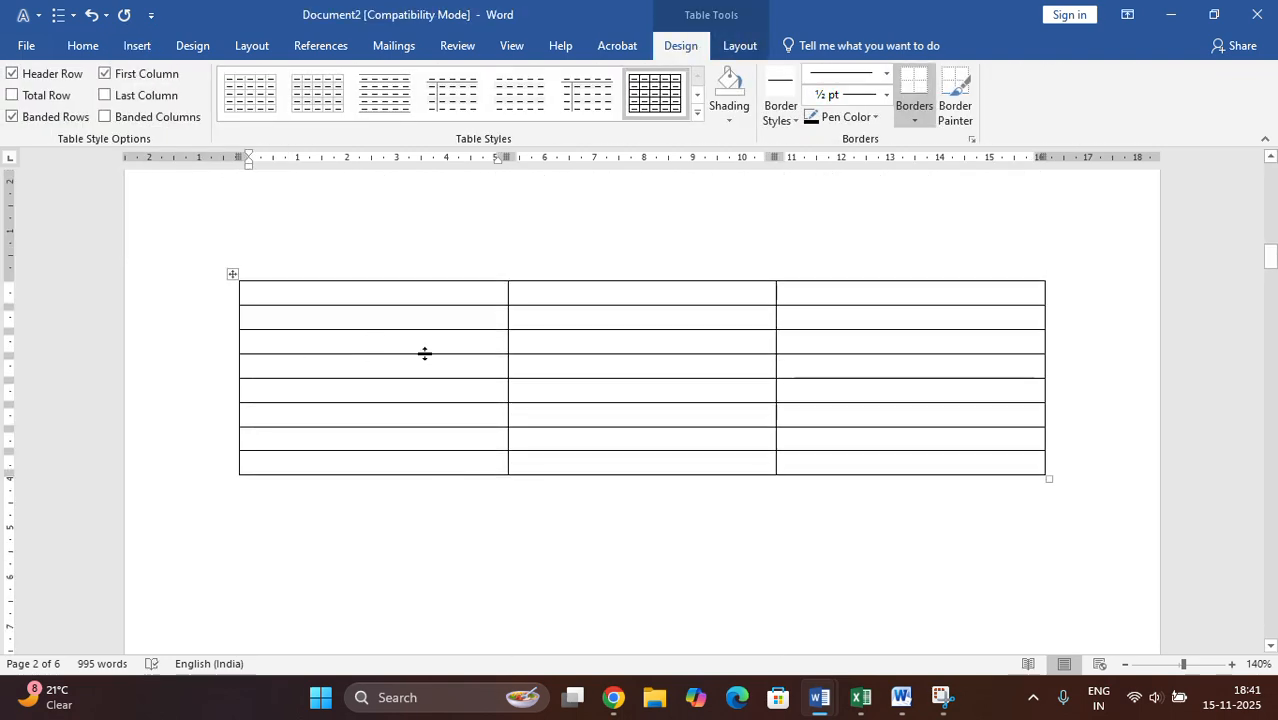
- Narrow the table's three columns to about 3.2 cm, 4.5 cm and 2.5 cm
left_click_drag(507, 361, 399, 362)
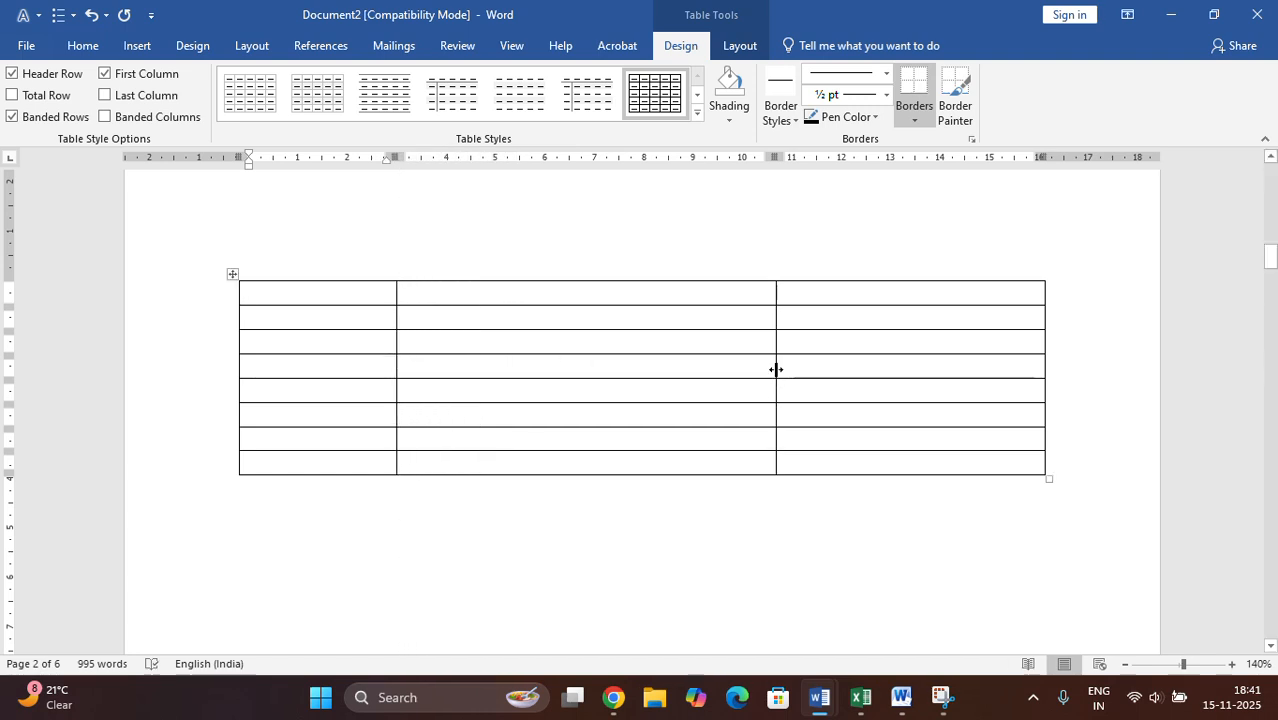
left_click_drag(776, 368, 614, 366)
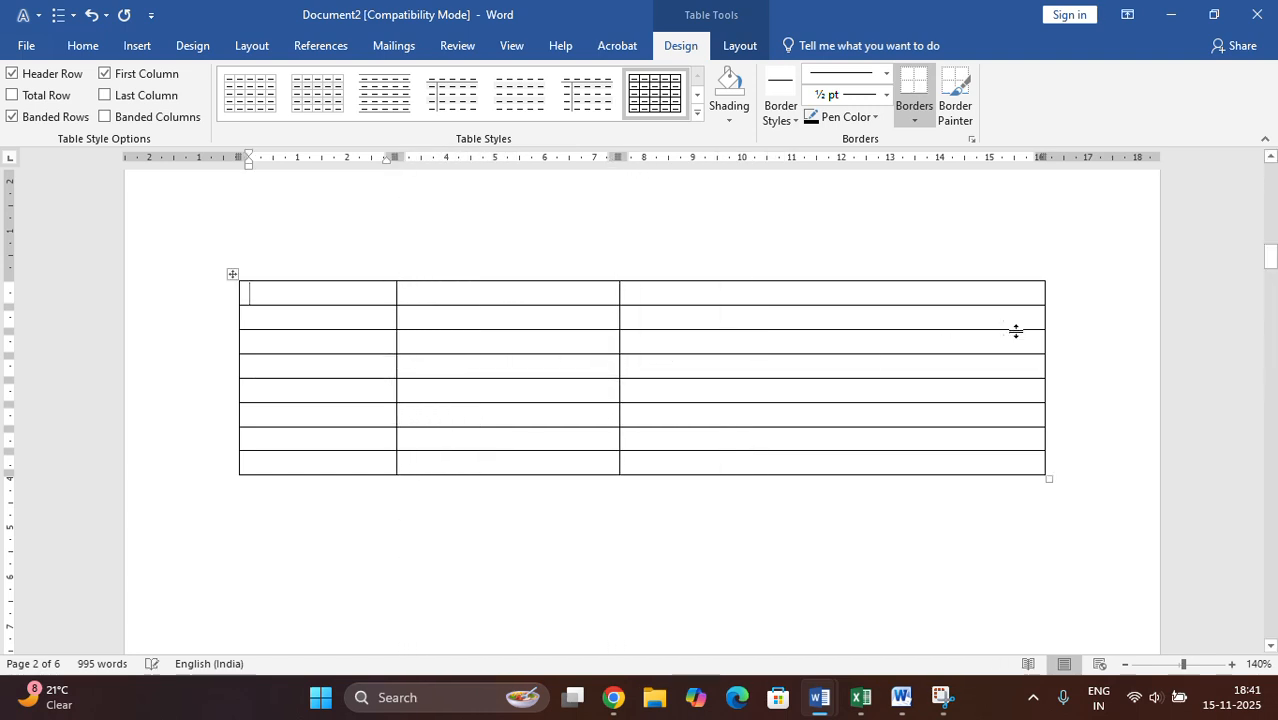
left_click_drag(1043, 366, 742, 392)
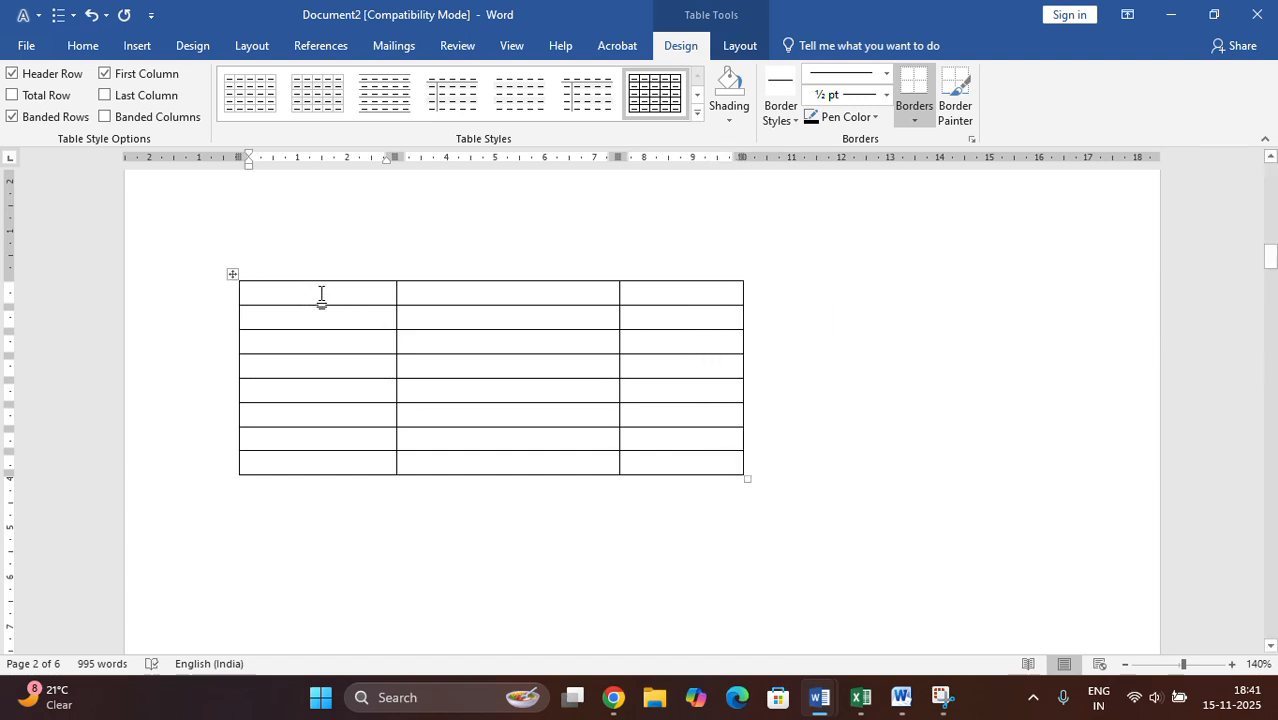
- Fill the table's first row with the column headings "Sr no", "Heading" and "Page no"
type("Sr r")
type("i")
key("BackSpace")
type("o")
key("Tab")
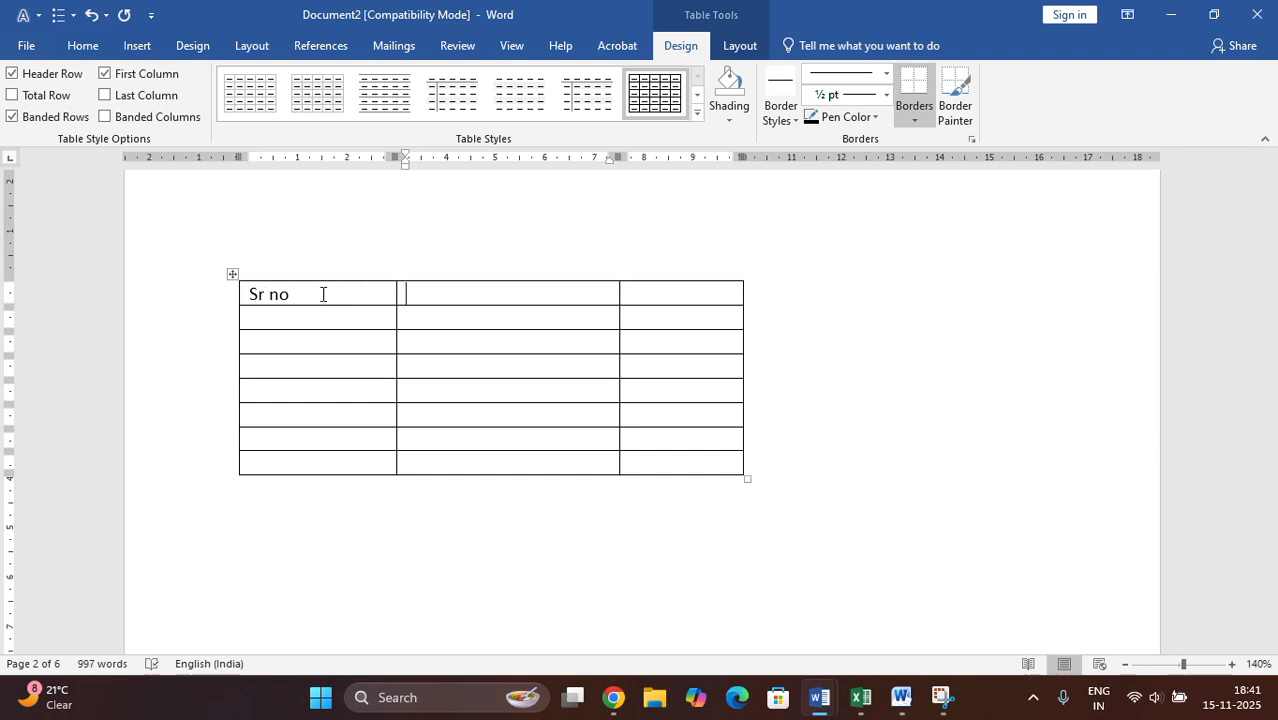
type("Heading")
key("Tab")
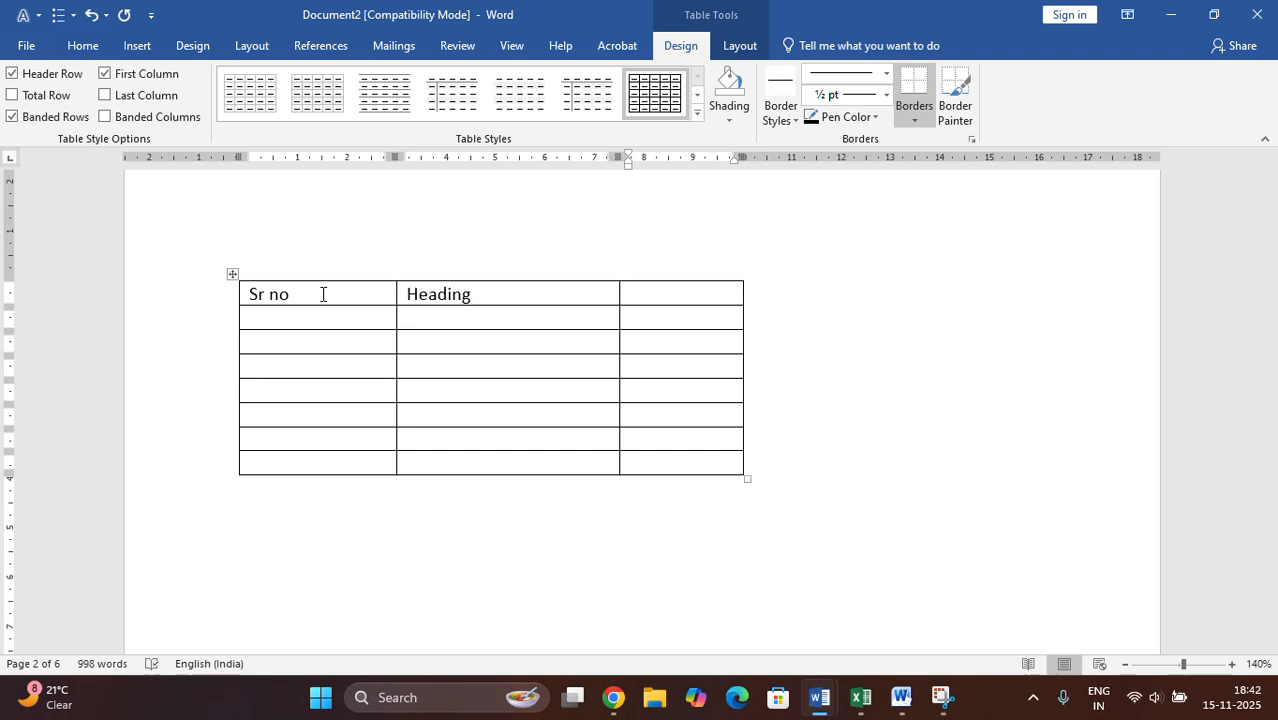
type("Pagr")
key("BackSpace")
key("BackSpace")
type("e no")
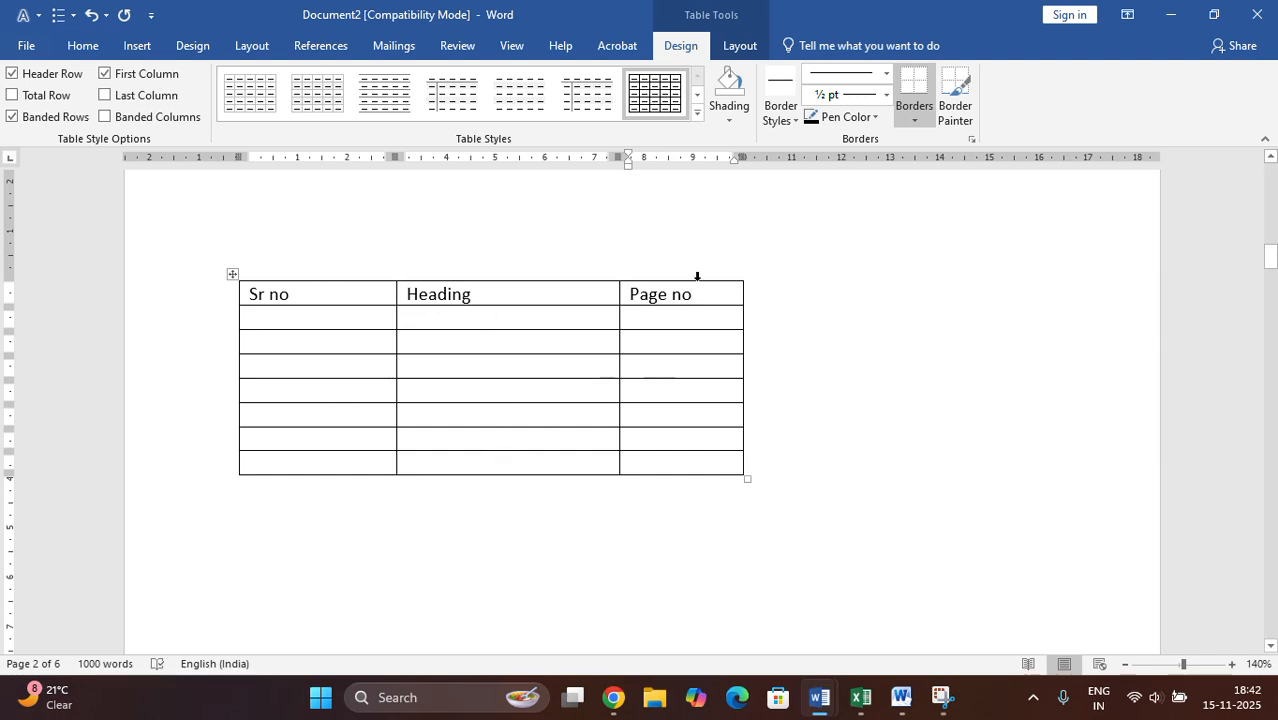
- Apply the green grid table style with a solid green header row and banded rows to the table
scroll(702, 445, "up", 3)
scroll(708, 458, "down", 4)
scroll(708, 458, "down", 1)
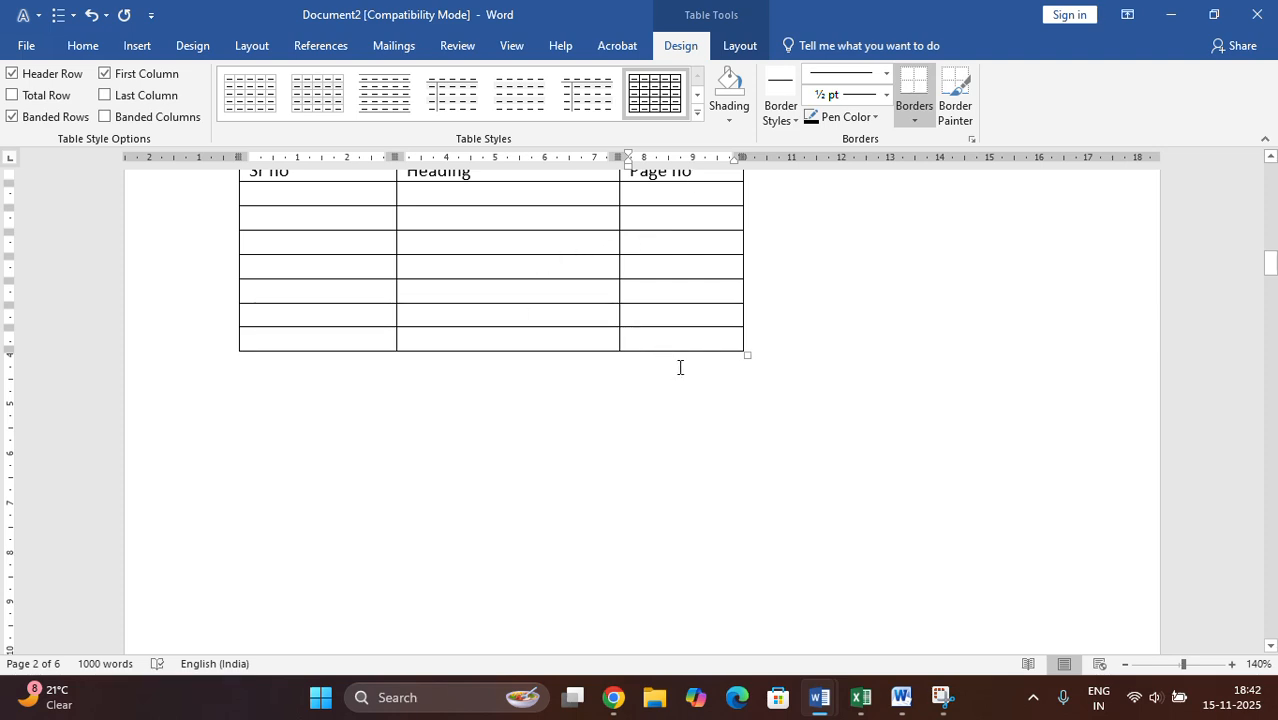
scroll(636, 451, "up", 3)
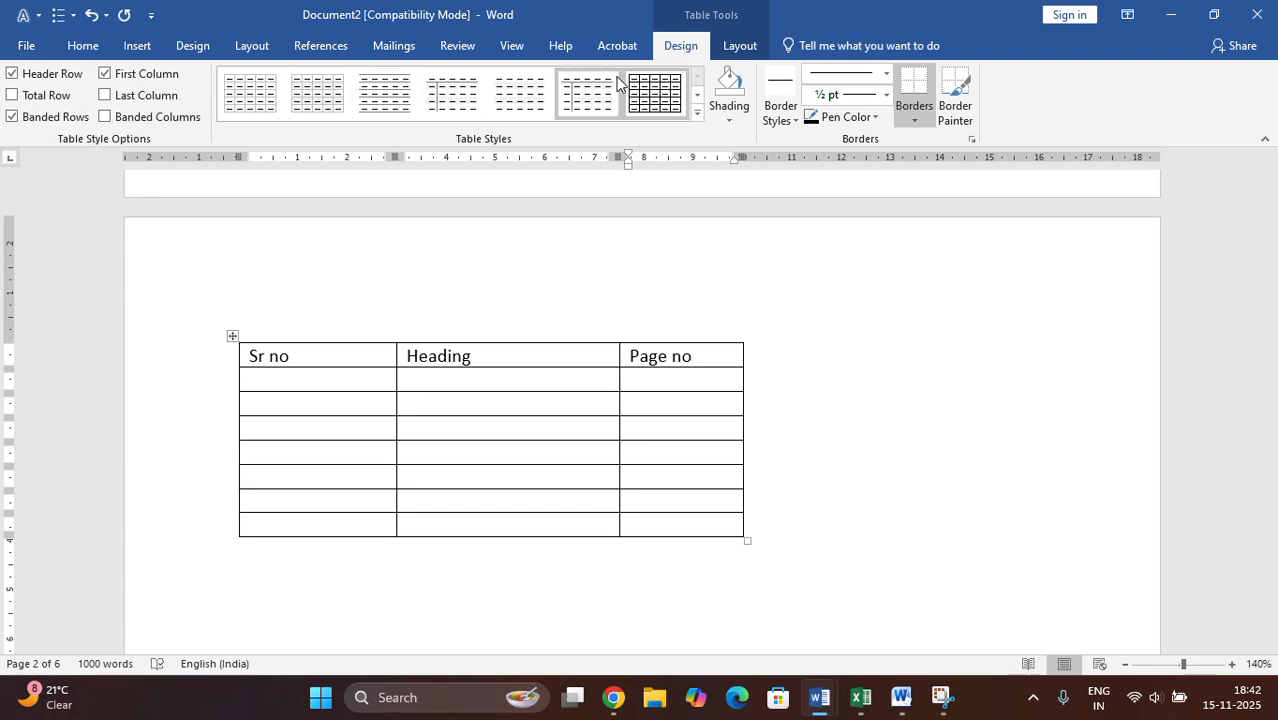
left_click(698, 114)
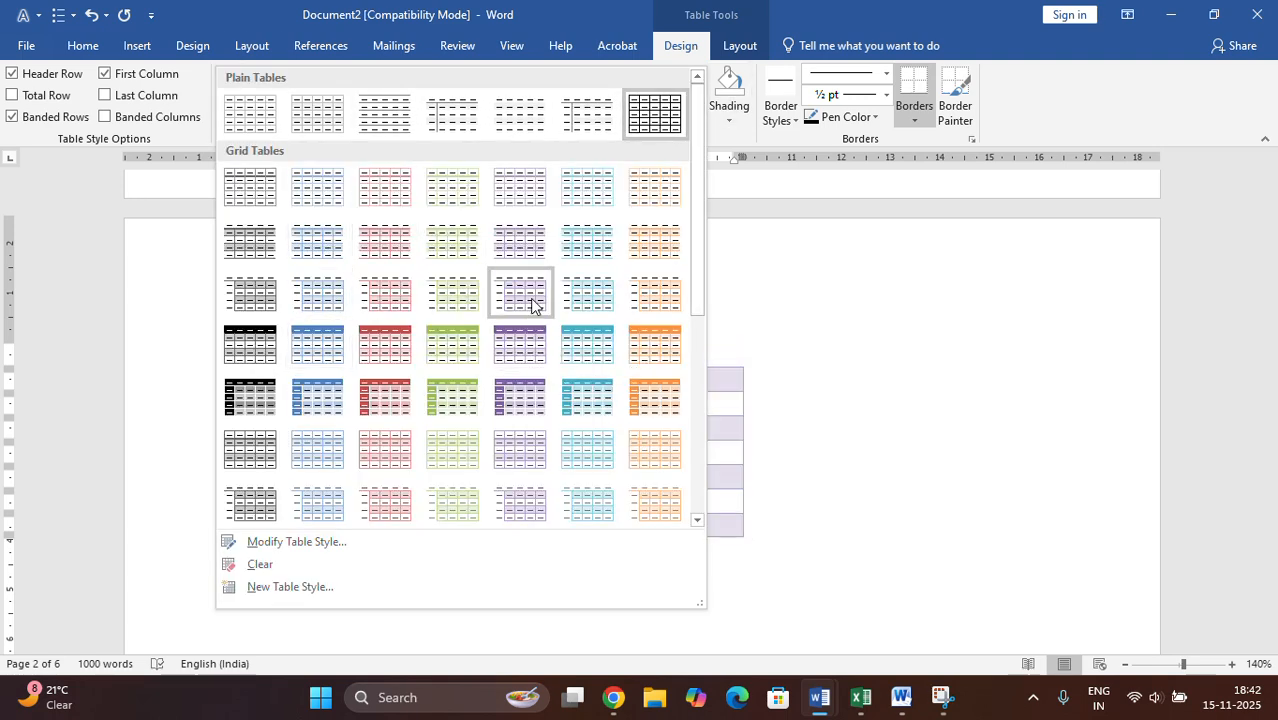
left_click(452, 343)
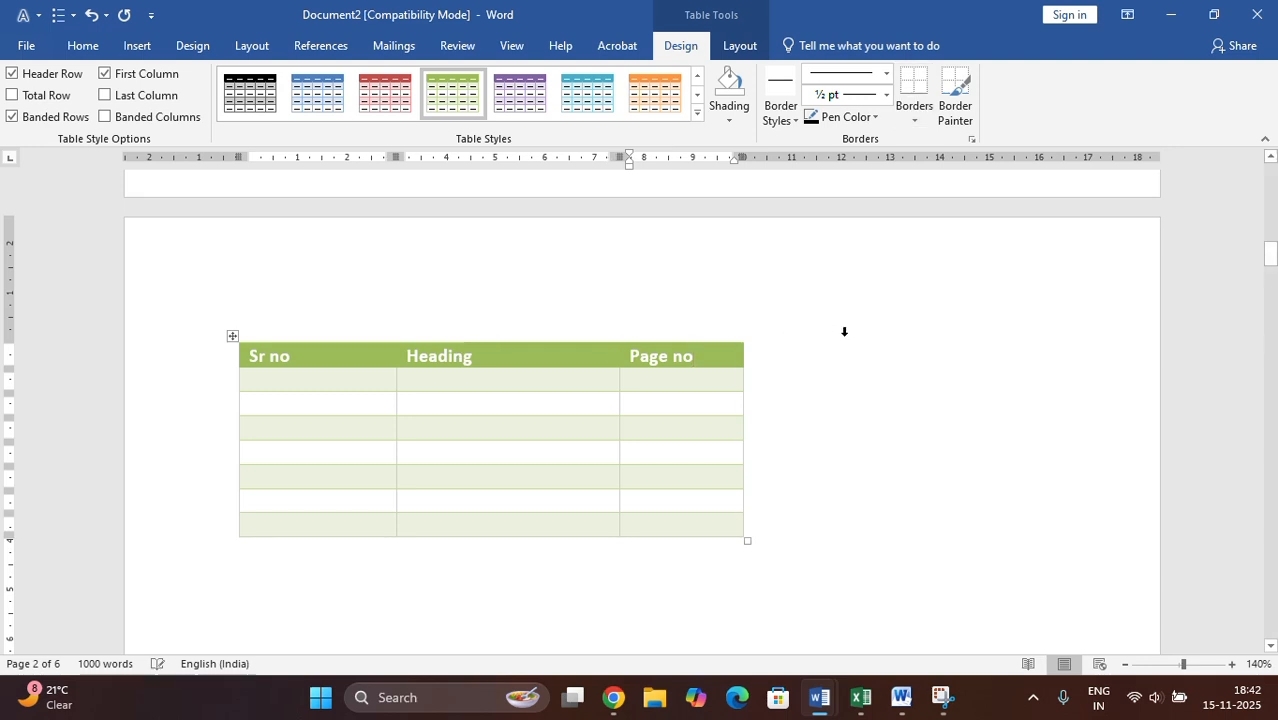
- Shade the cell directly below the "Page no" heading with a medium blue theme color
left_click(689, 382)
left_click(728, 121)
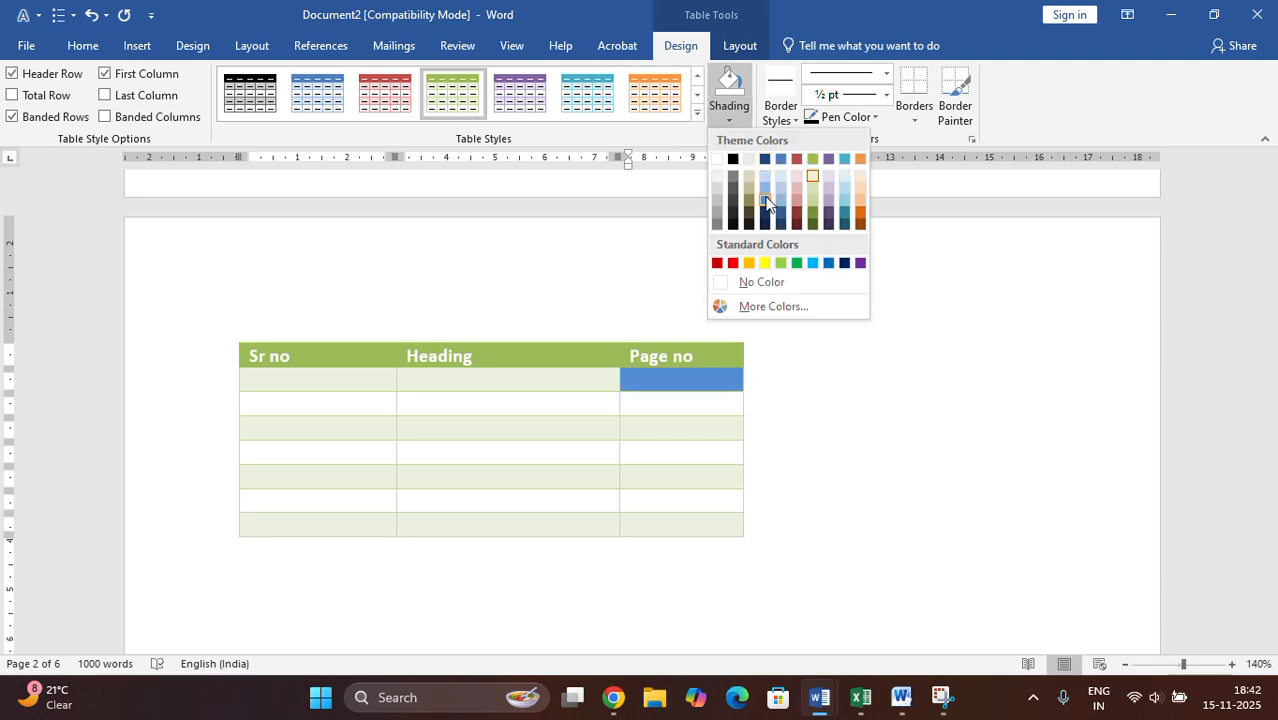
left_click(765, 191)
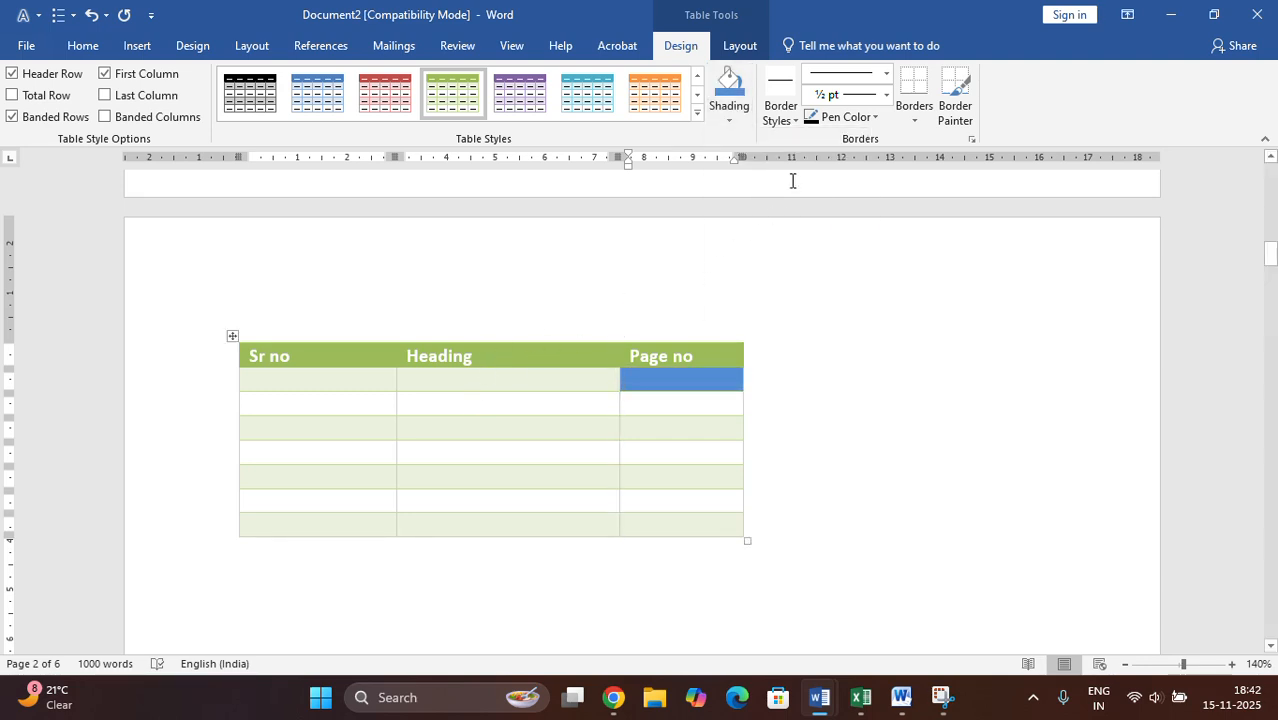
- Try to paint a ½ pt border along the table's last row with the Border Painter
left_click(965, 124)
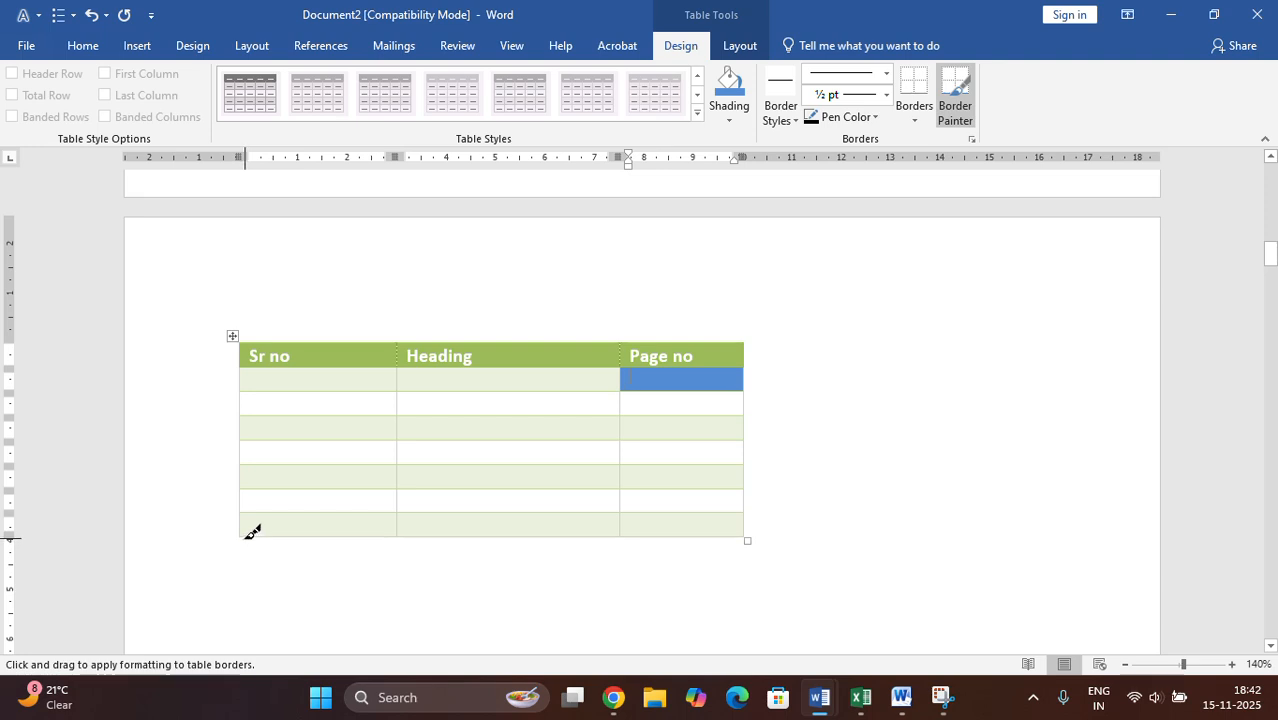
mouse_move(248, 531)
left_mouse_down()
mouse_move(340, 582)
mouse_move(571, 579)
mouse_move(763, 534)
left_mouse_up()
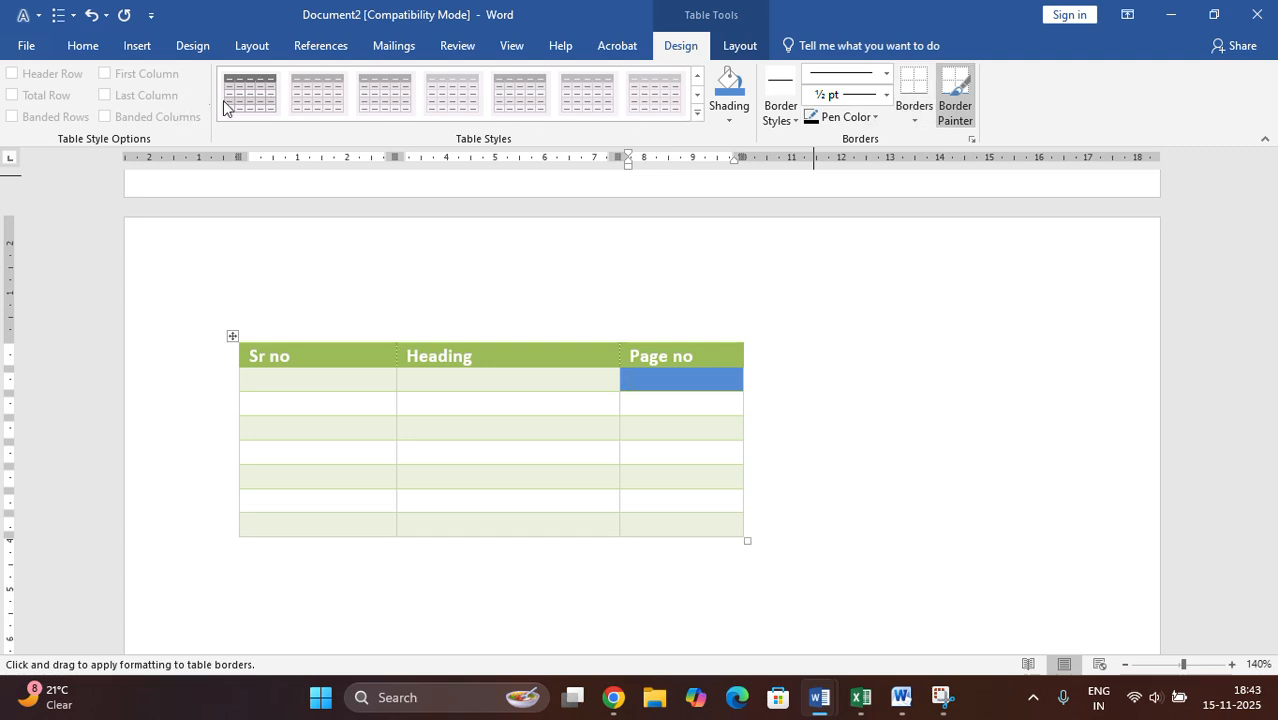
left_click(957, 95)
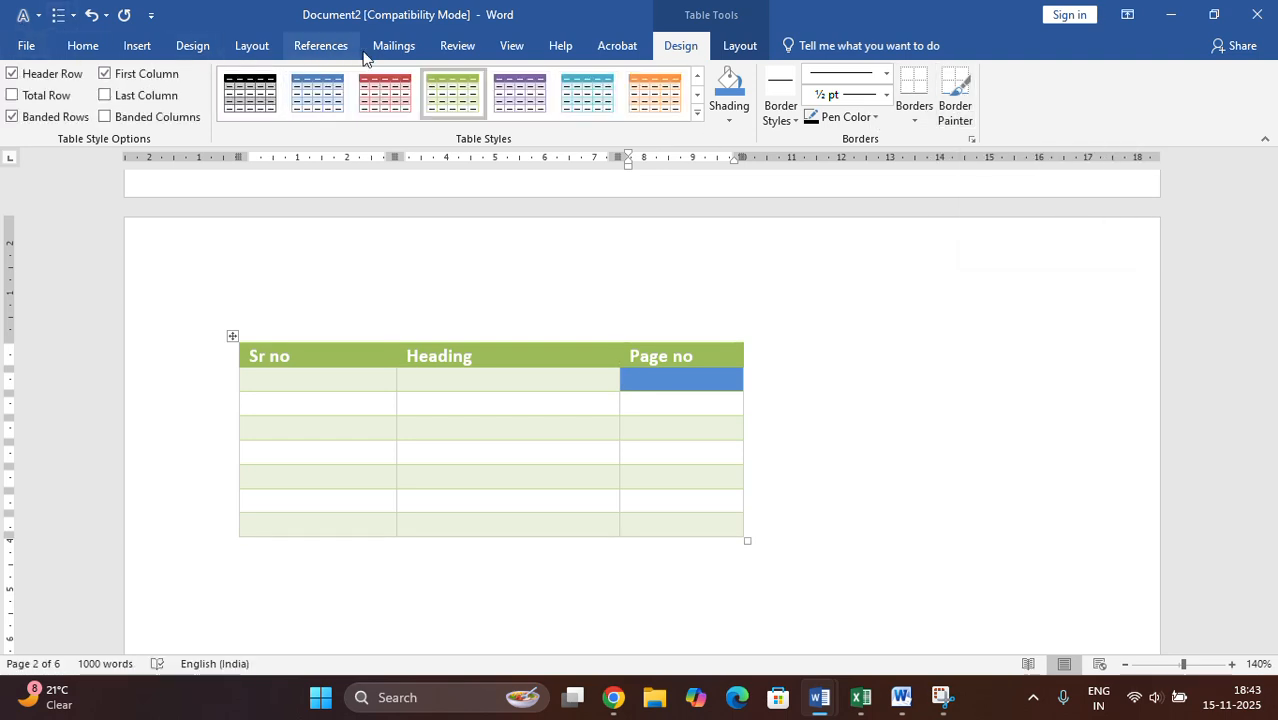
- Insert a table with 3 columns and 25 rows in the blank space below the green table
left_click(138, 46)
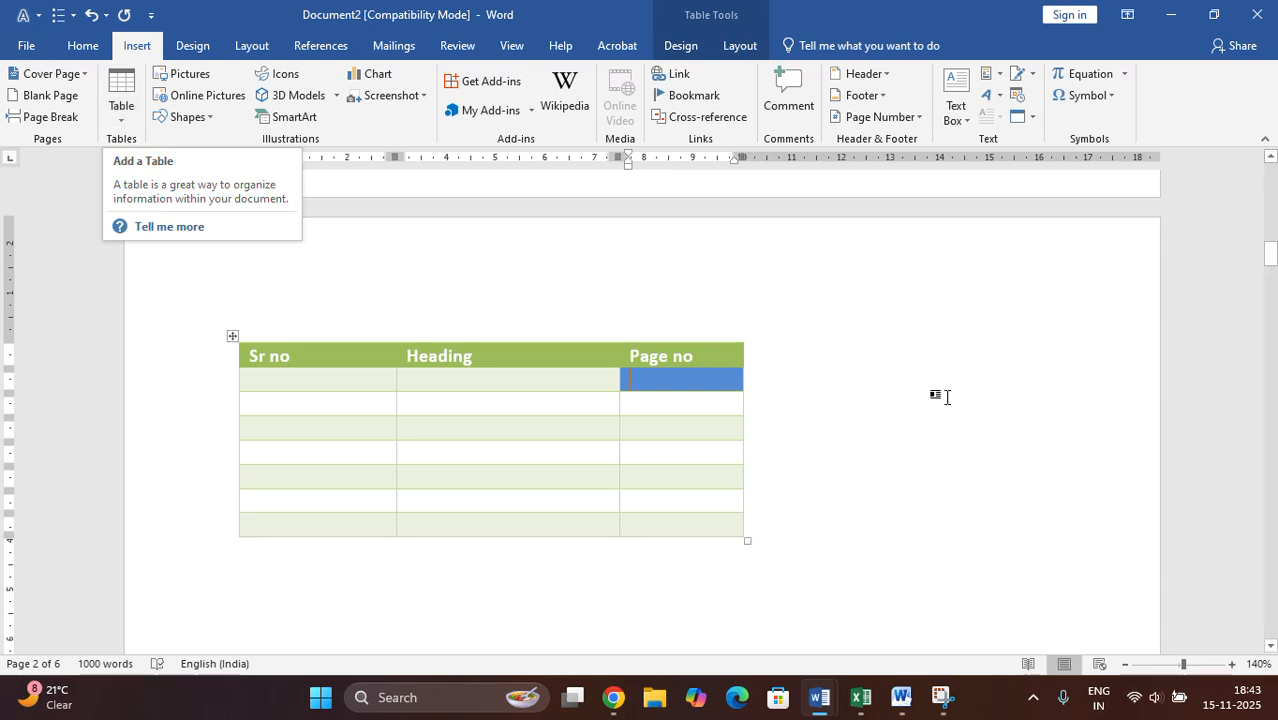
scroll(900, 400, "down", 3)
left_click(808, 304)
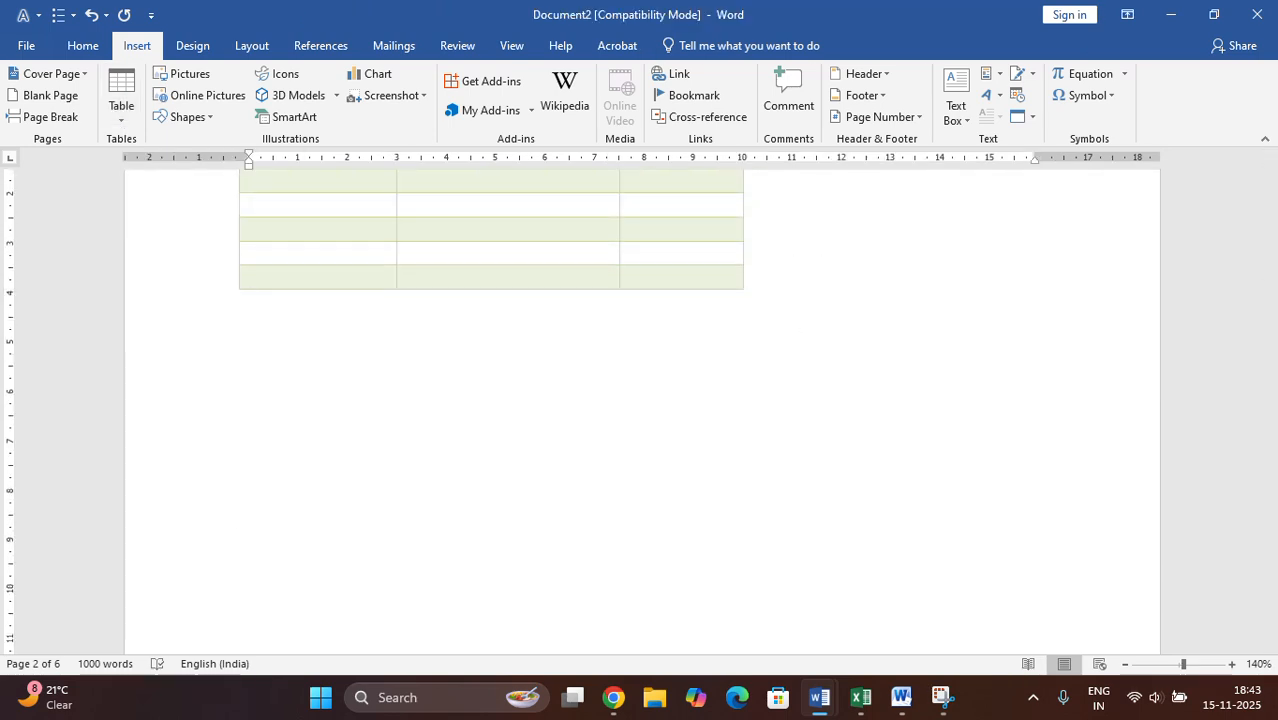
left_click(122, 120)
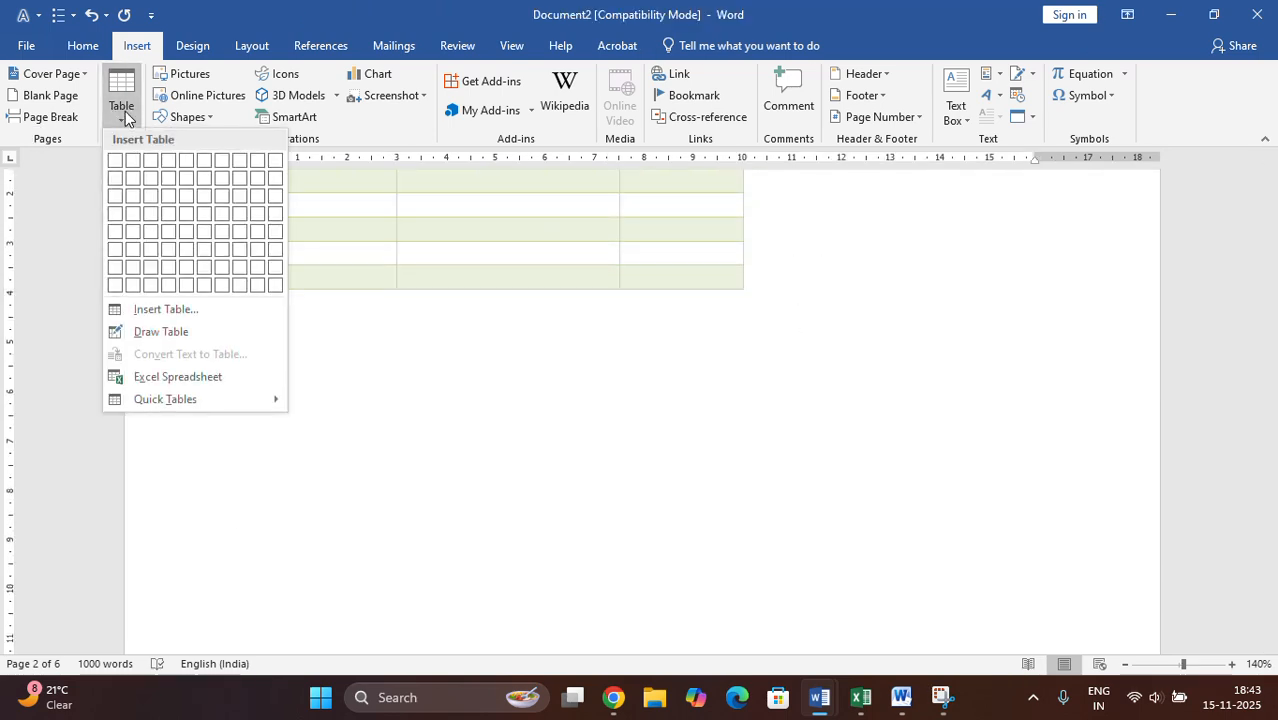
left_click(193, 314)
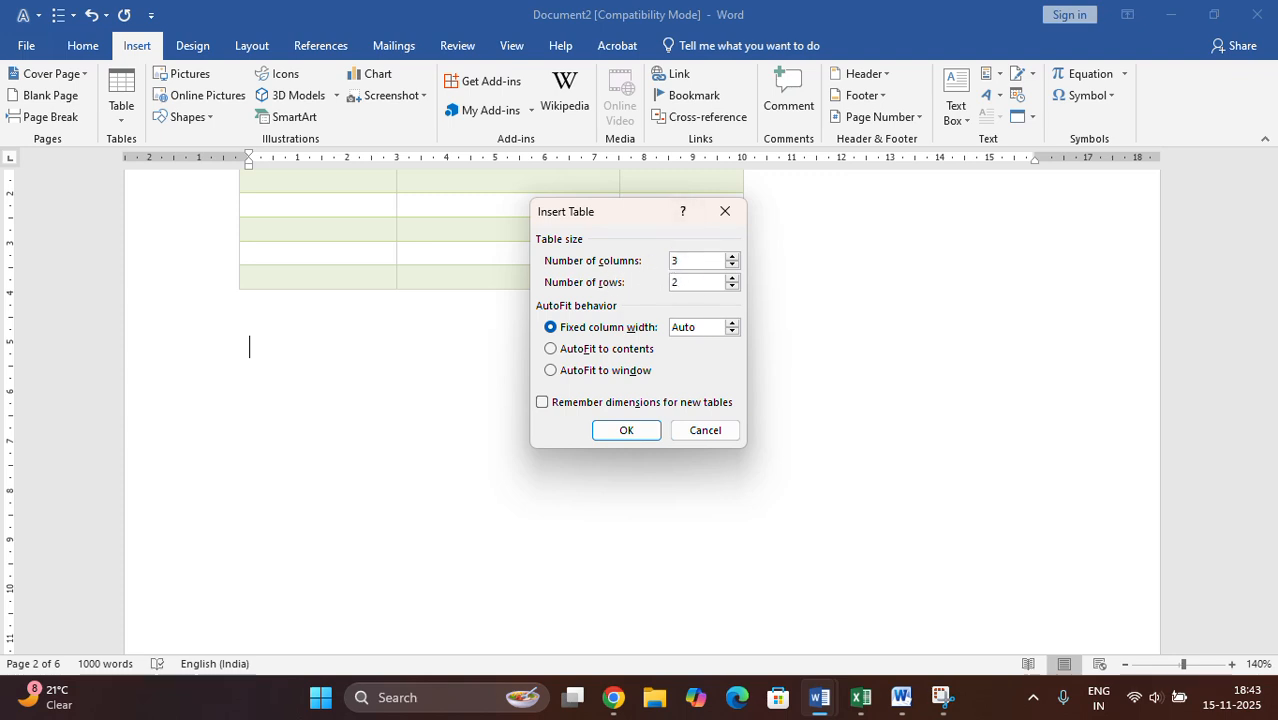
key("BackSpace")
type("2")
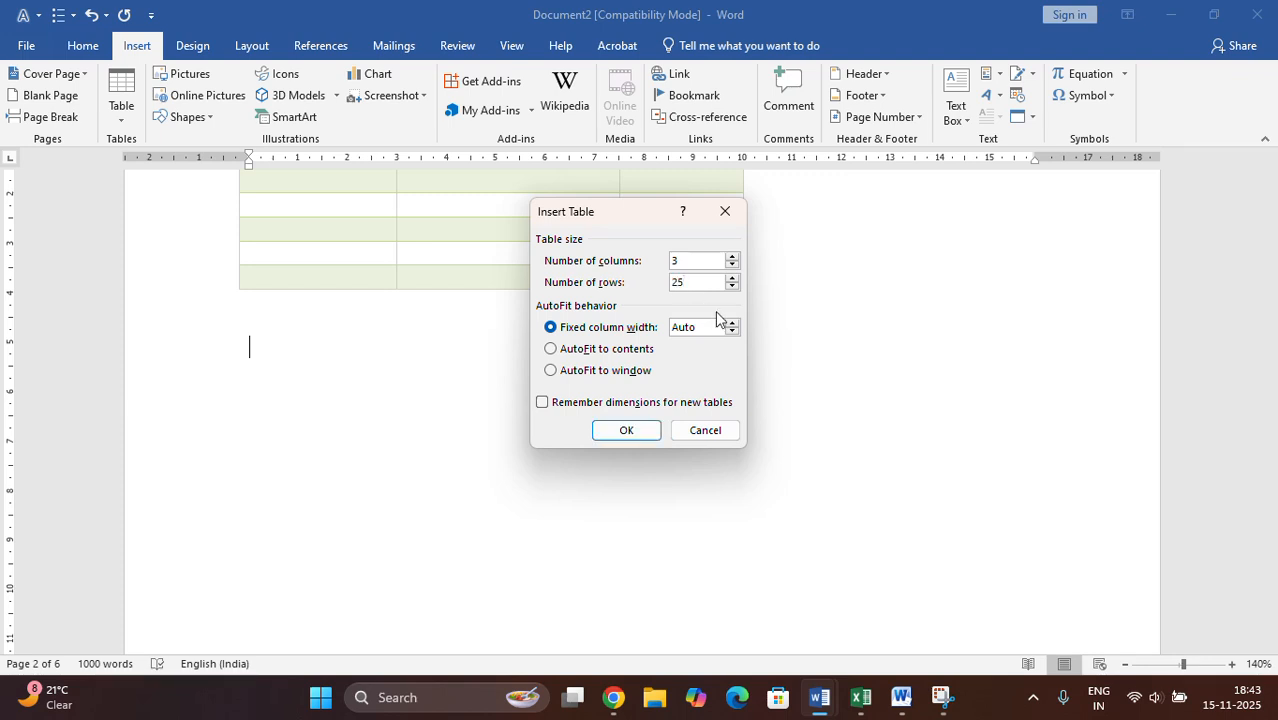
left_click(640, 432)
scroll(613, 458, "down", 3)
scroll(613, 458, "down", 6)
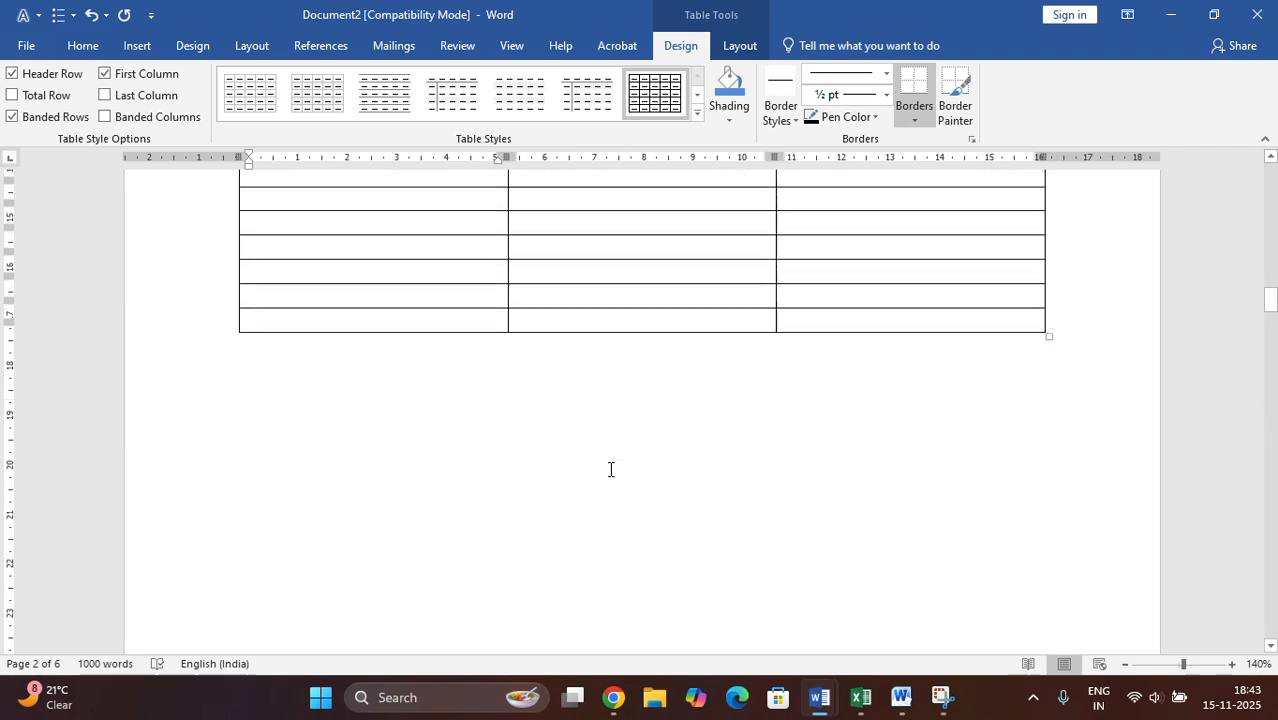
- Fill the new table's first row with the column headings "Roll no", "Name" and "Obj Marks"
scroll(610, 468, "up", 7)
scroll(610, 468, "up", 3)
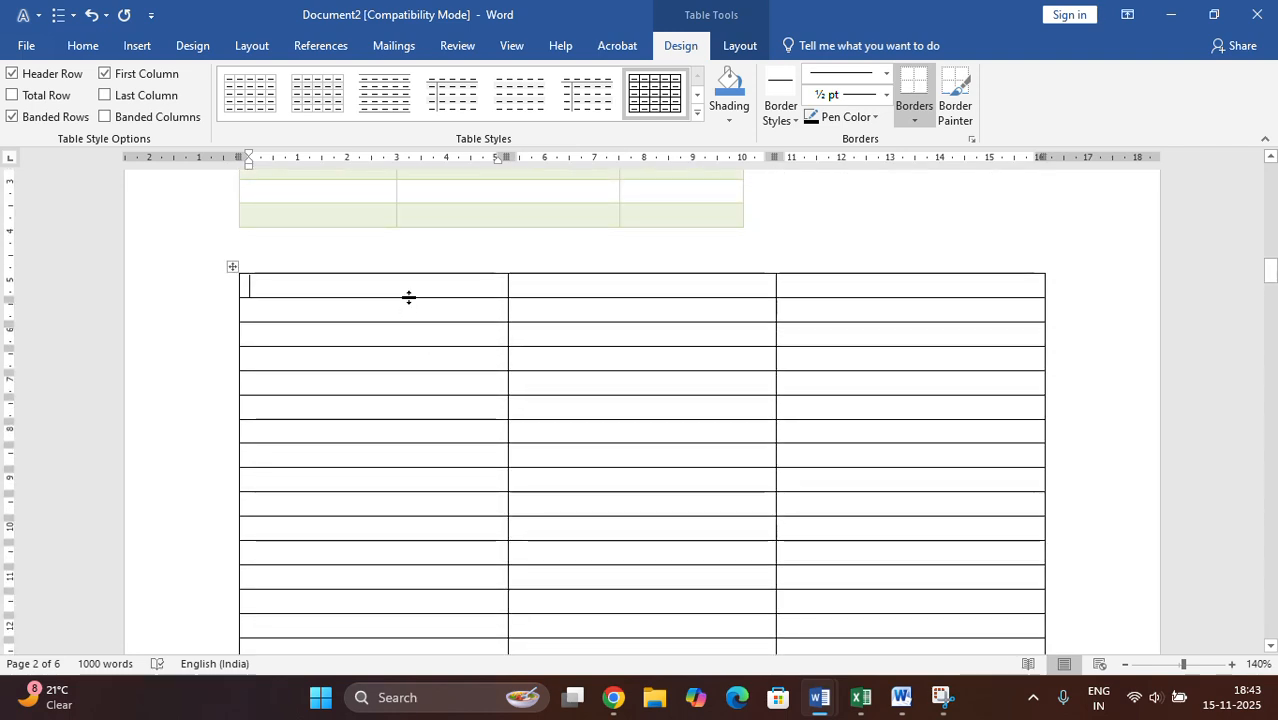
type("R")
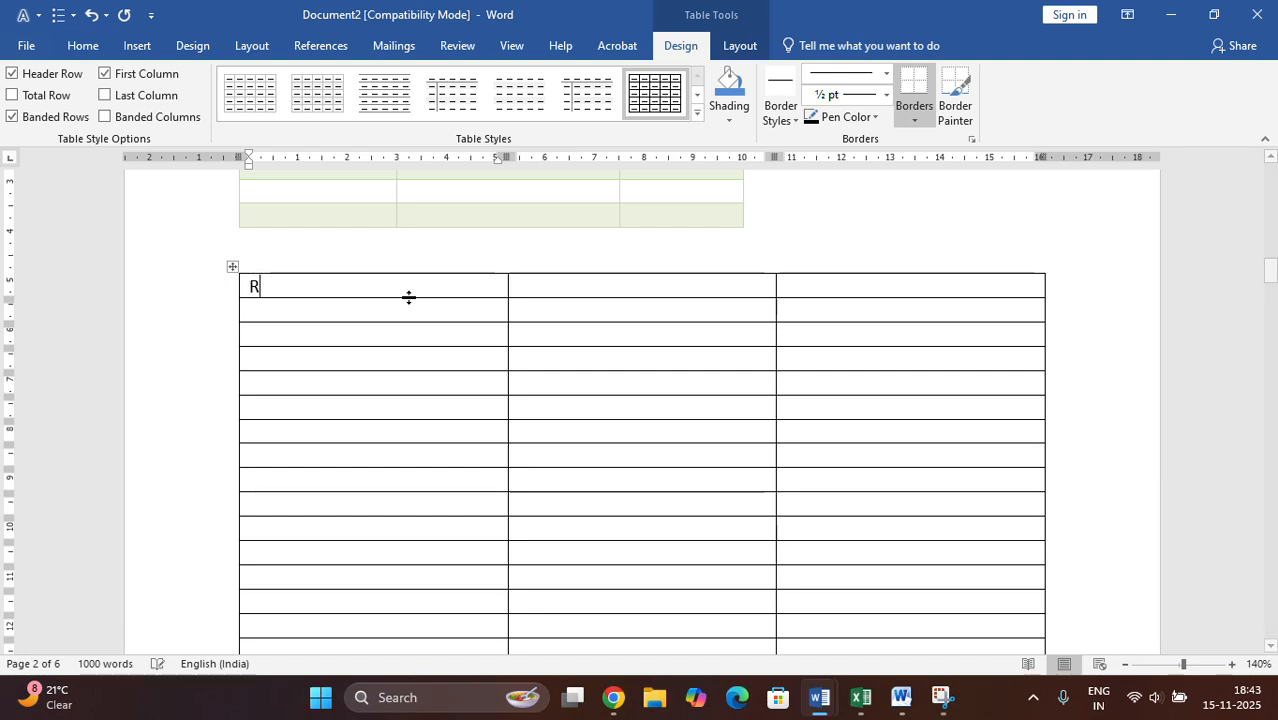
type("oll no")
key("Tab")
type("Ne")
type("ame")
key("Tab")
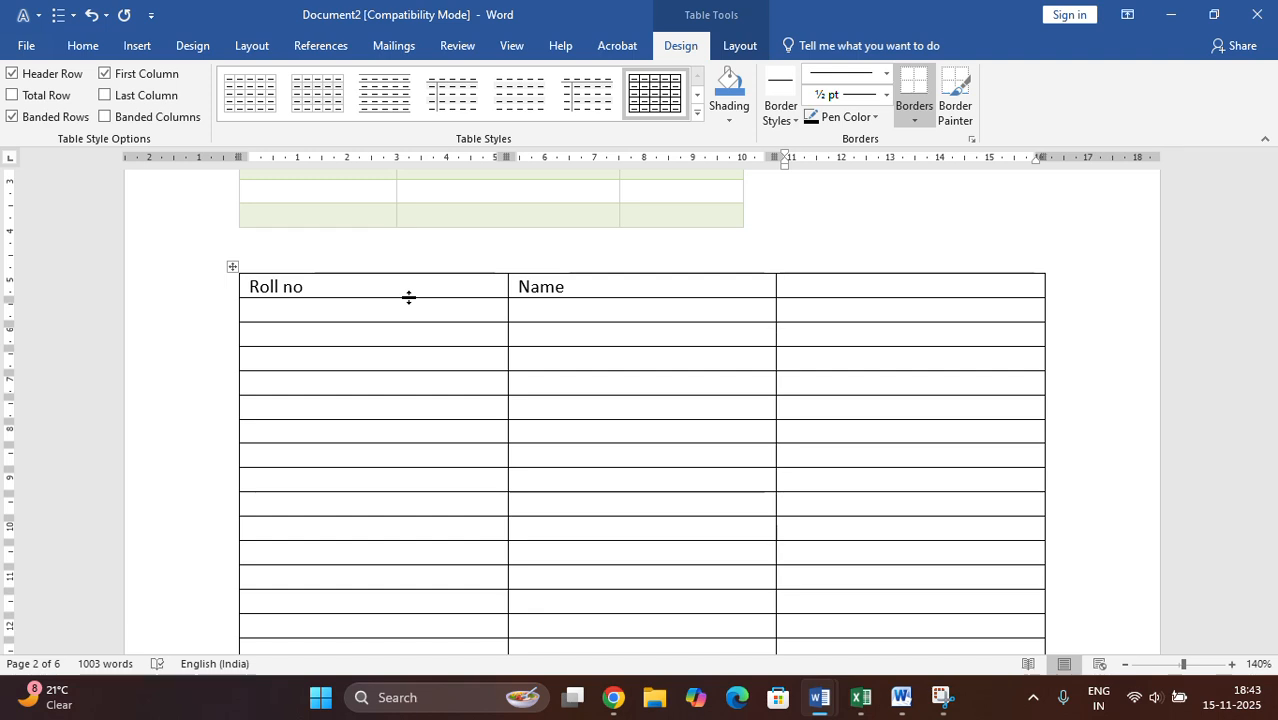
type("Obj Marks")
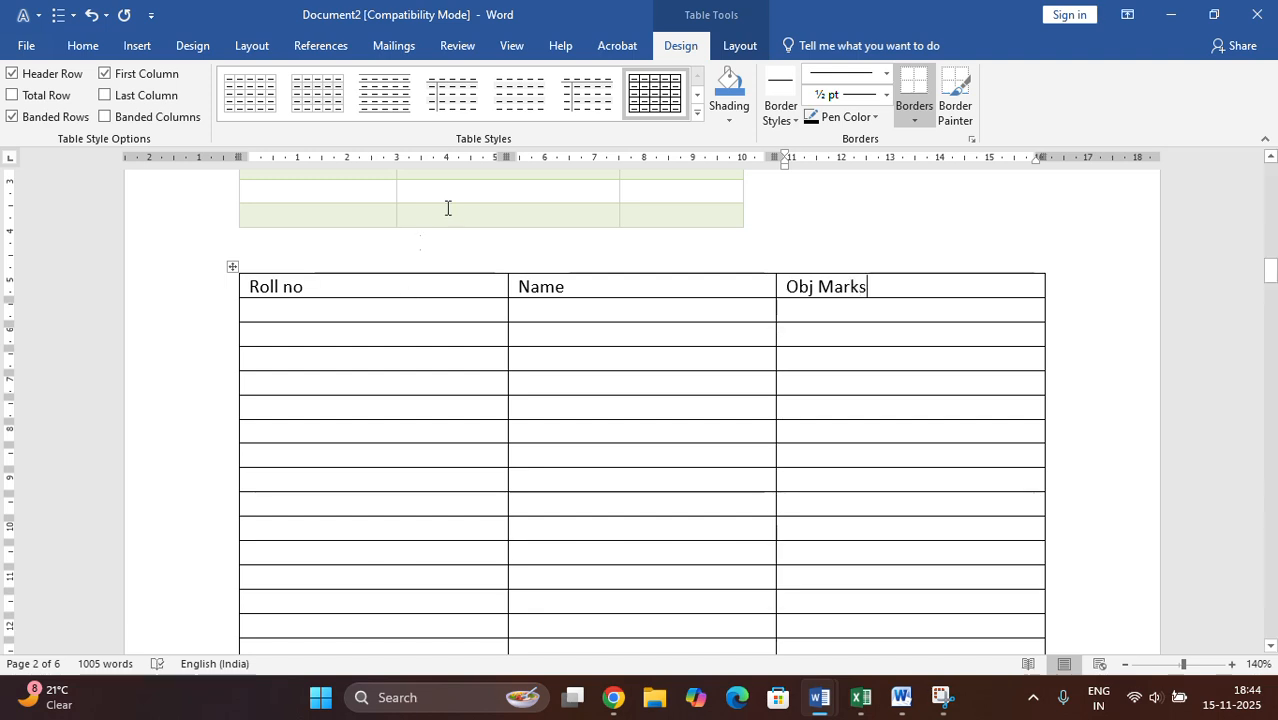
- Insert an embedded Excel spreadsheet below the 25-row table
scroll(360, 392, "down", 10)
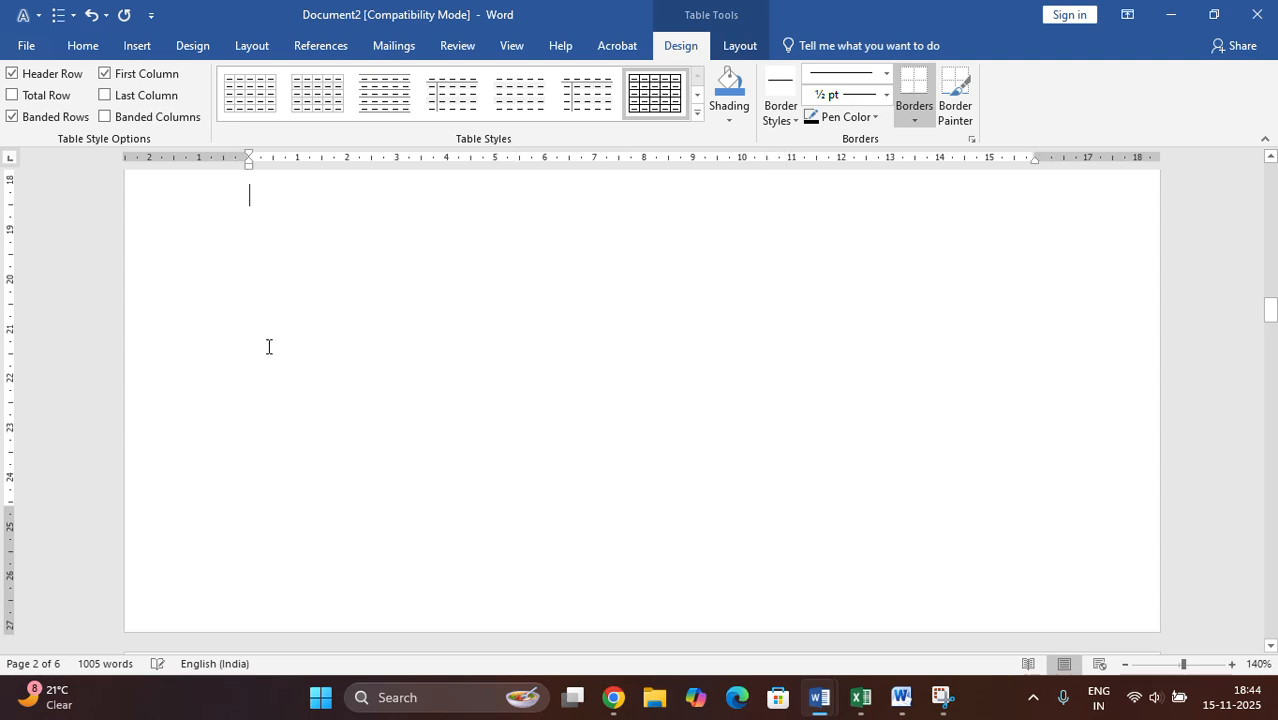
left_click(276, 340)
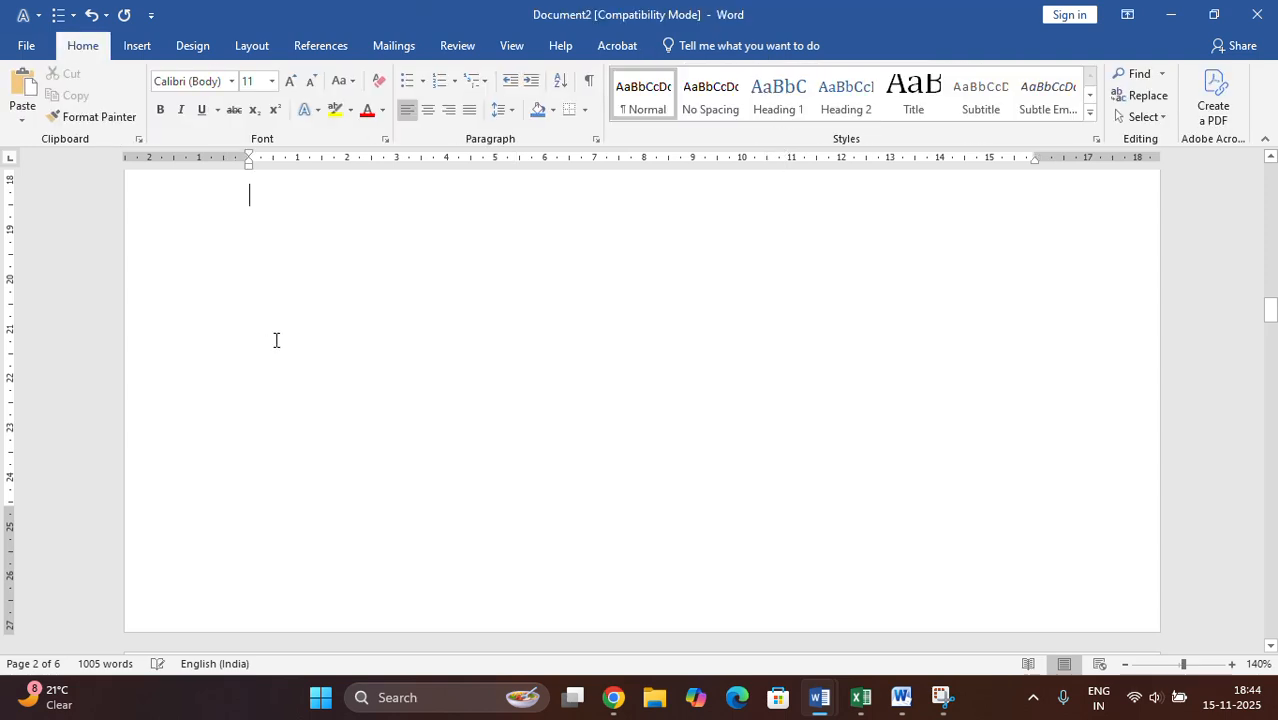
left_click(136, 46)
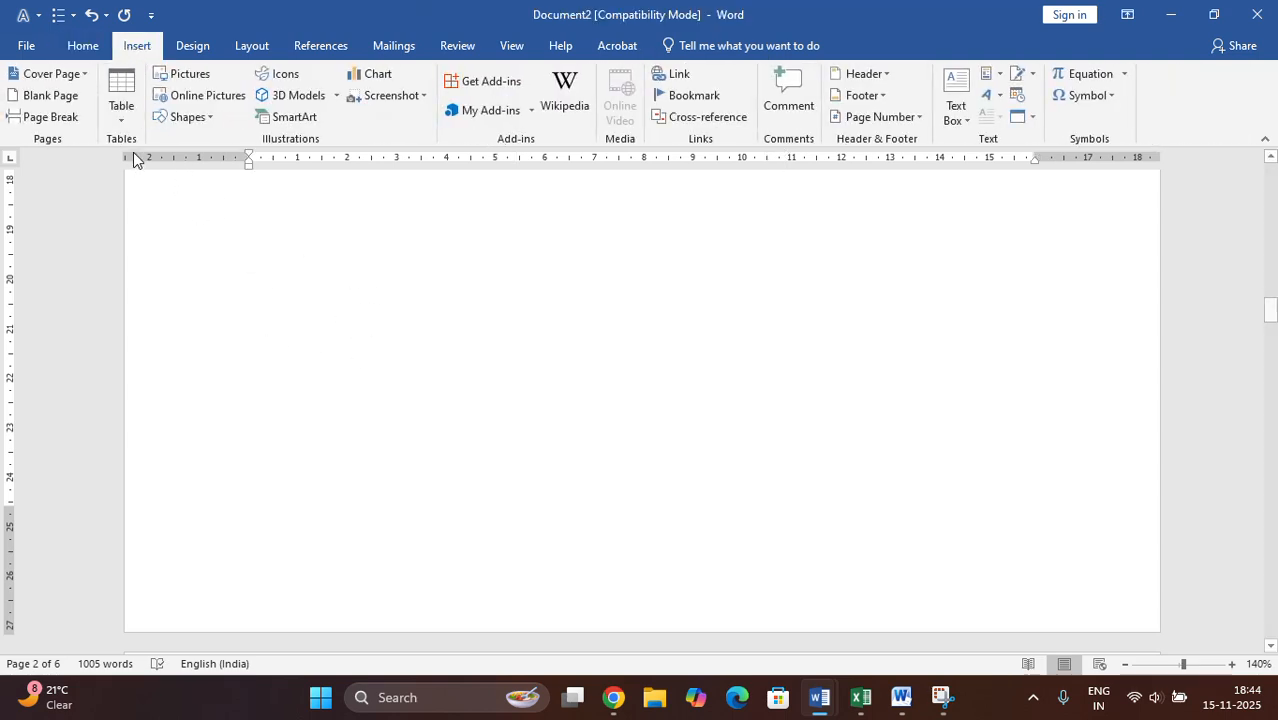
left_click(121, 100)
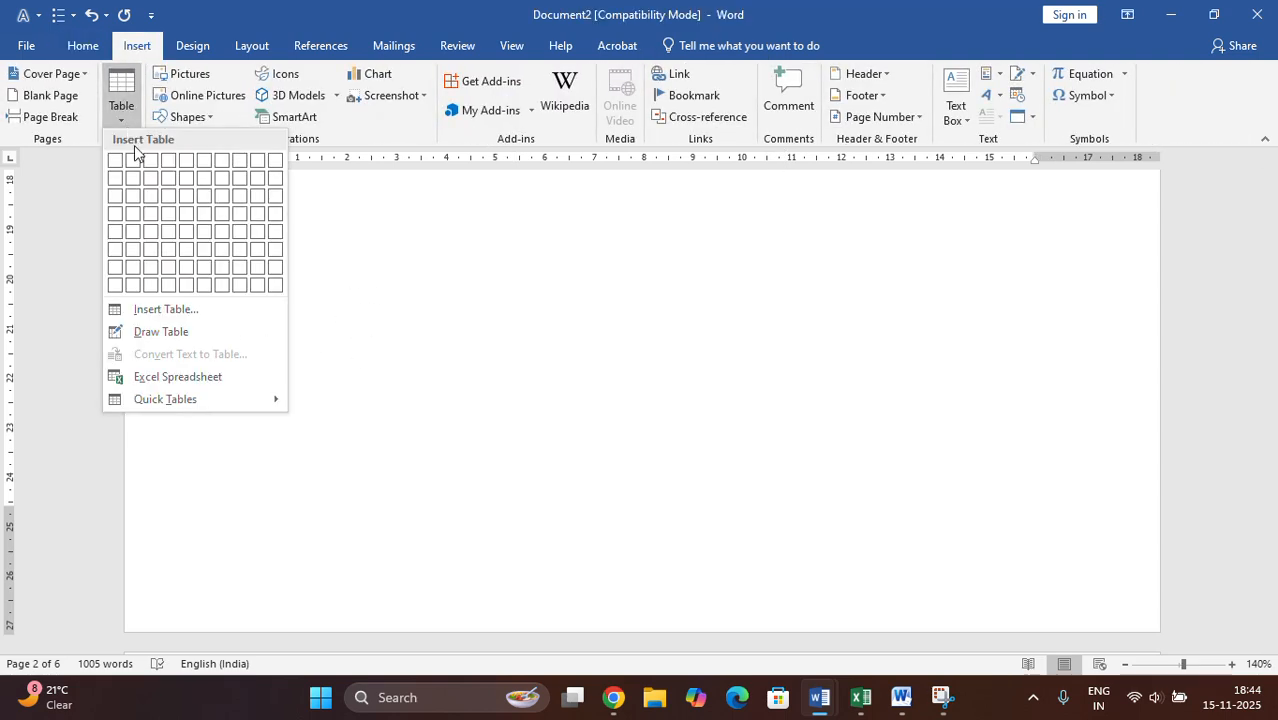
left_click(164, 379)
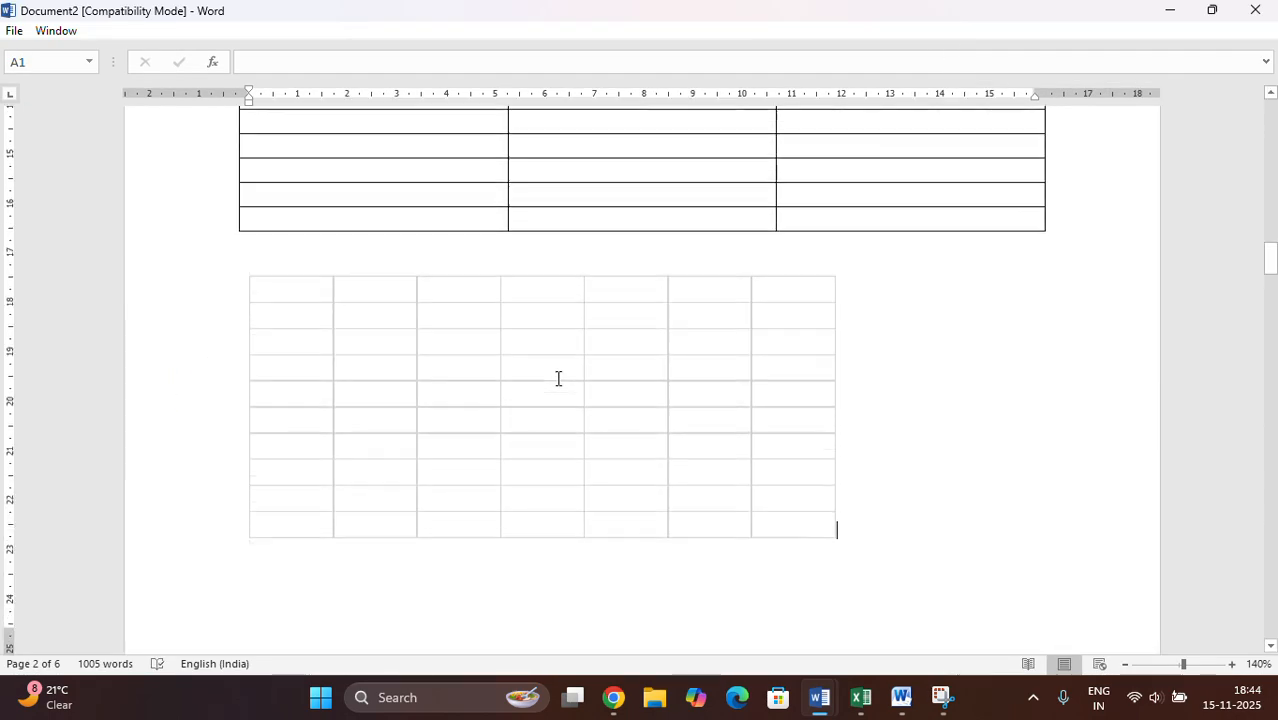
left_click(403, 434)
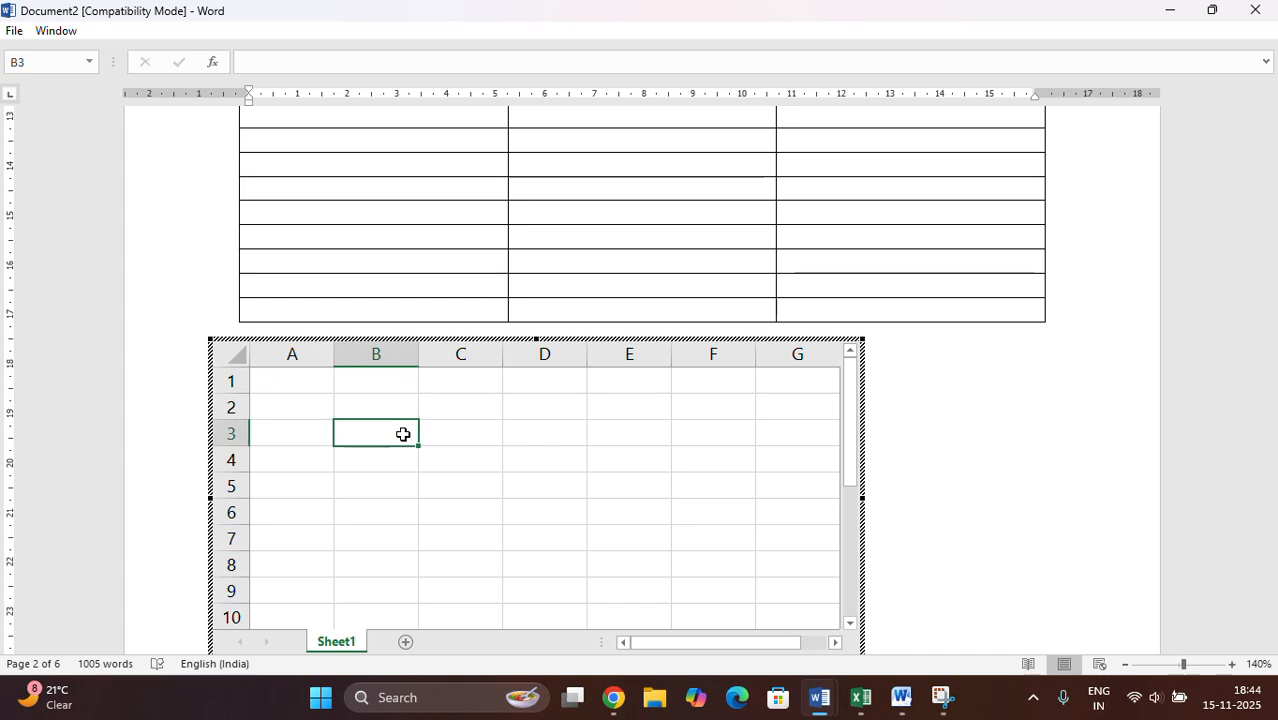
- Enter 1 and 2 in cells A1 and A2, extend the series down column A to row 106, and leave the spreadsheet
left_click(272, 384)
type("1")
key("Return")
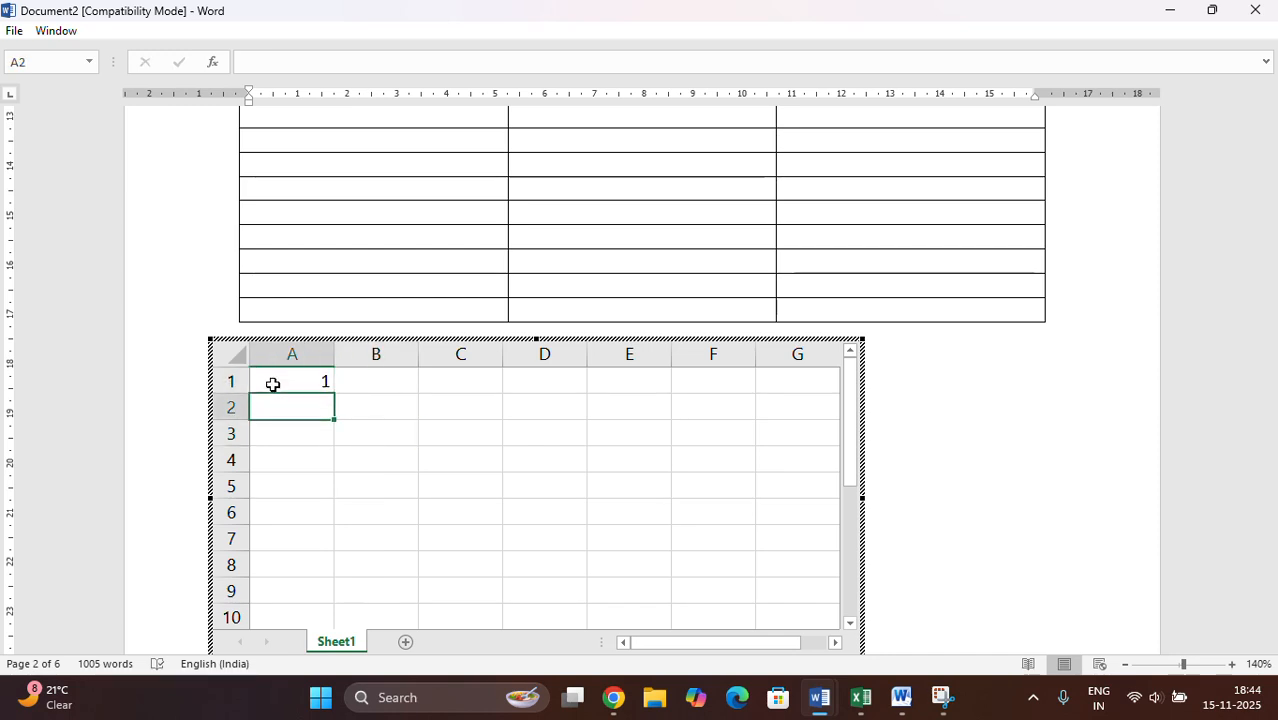
type("2")
left_click(550, 560)
left_click_drag(305, 381, 351, 566)
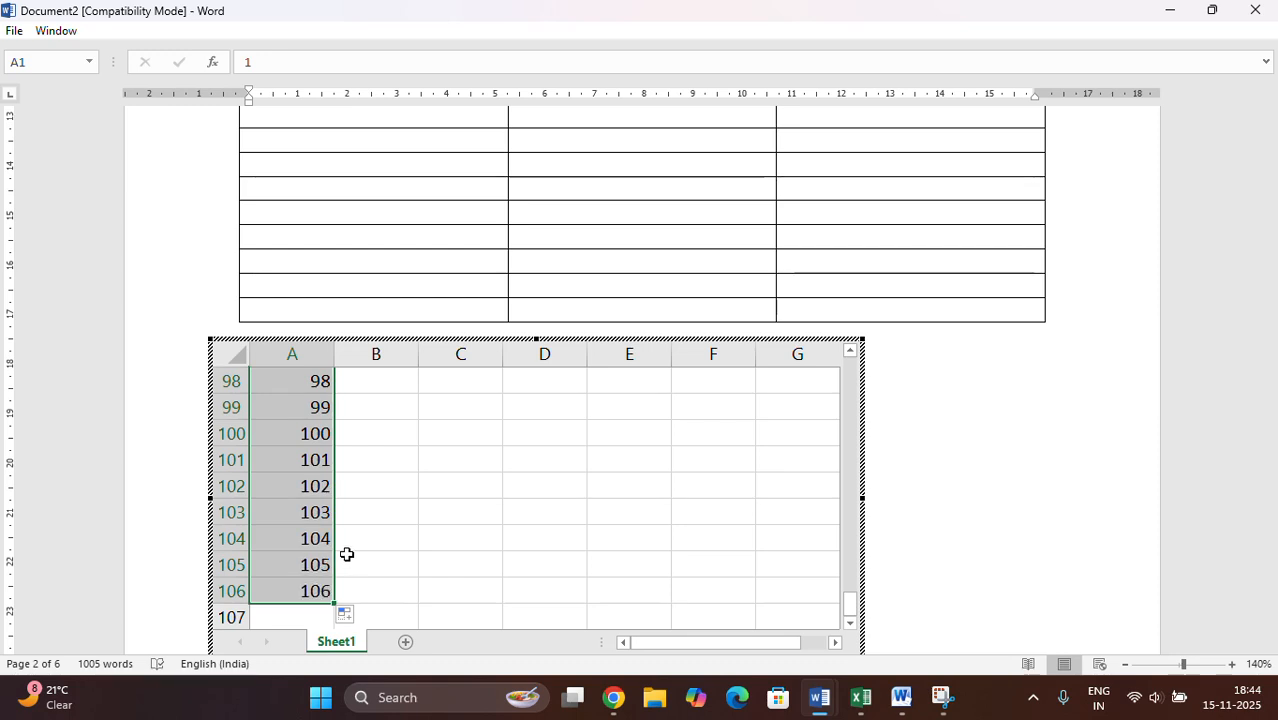
scroll(410, 510, "up", 4)
scroll(410, 510, "up", 6)
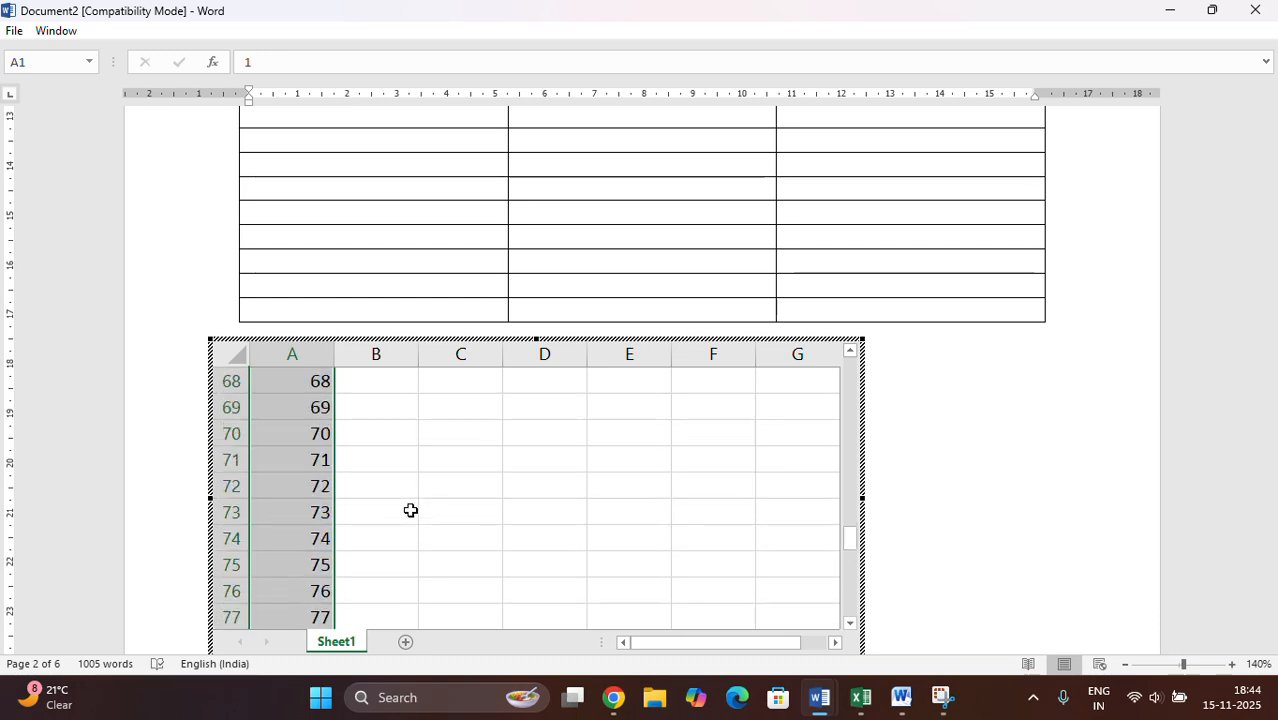
left_click(941, 491)
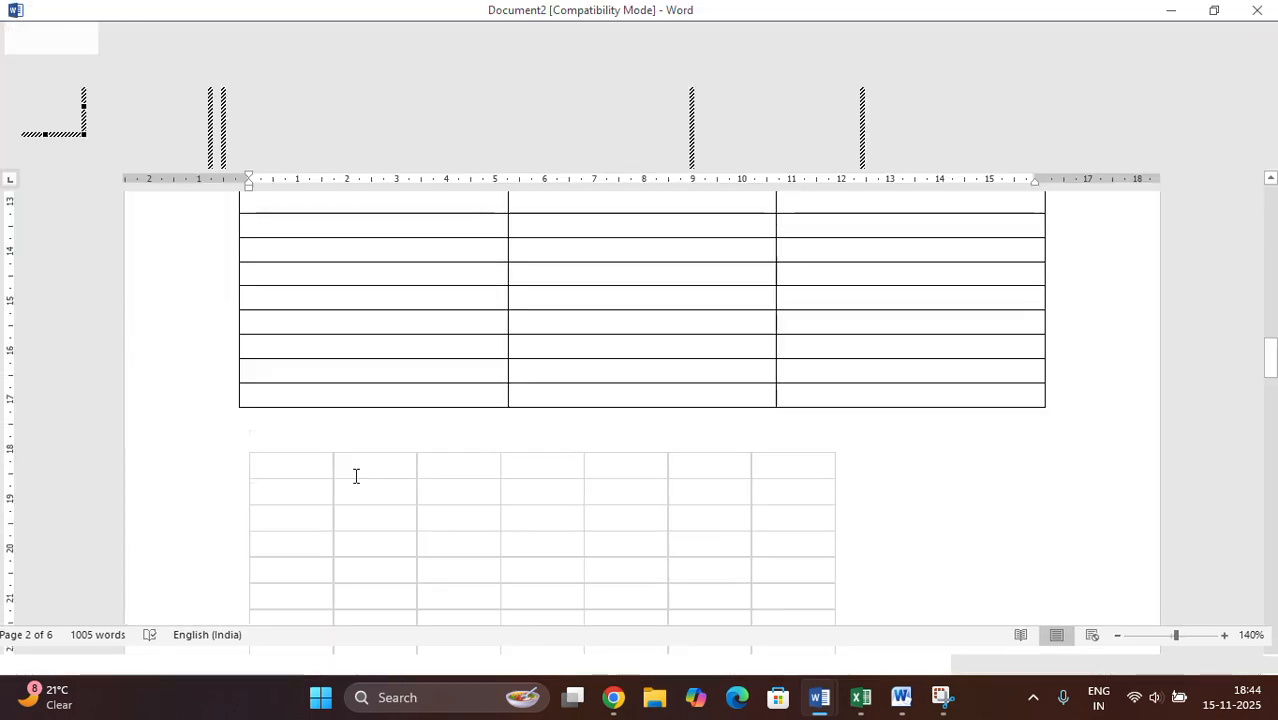
scroll(746, 448, "down", 2)
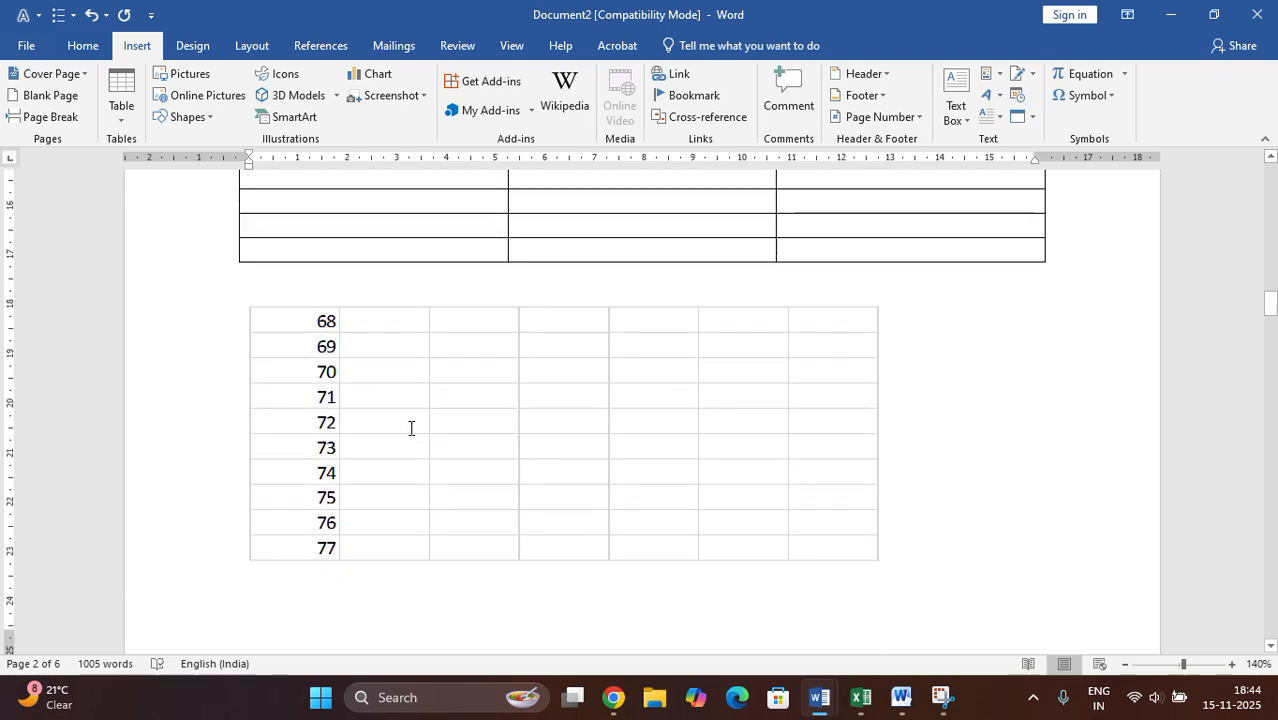
- Reopen the embedded spreadsheet for editing, view the start of the number series, and return to the document
left_click(369, 327)
double_click(369, 327)
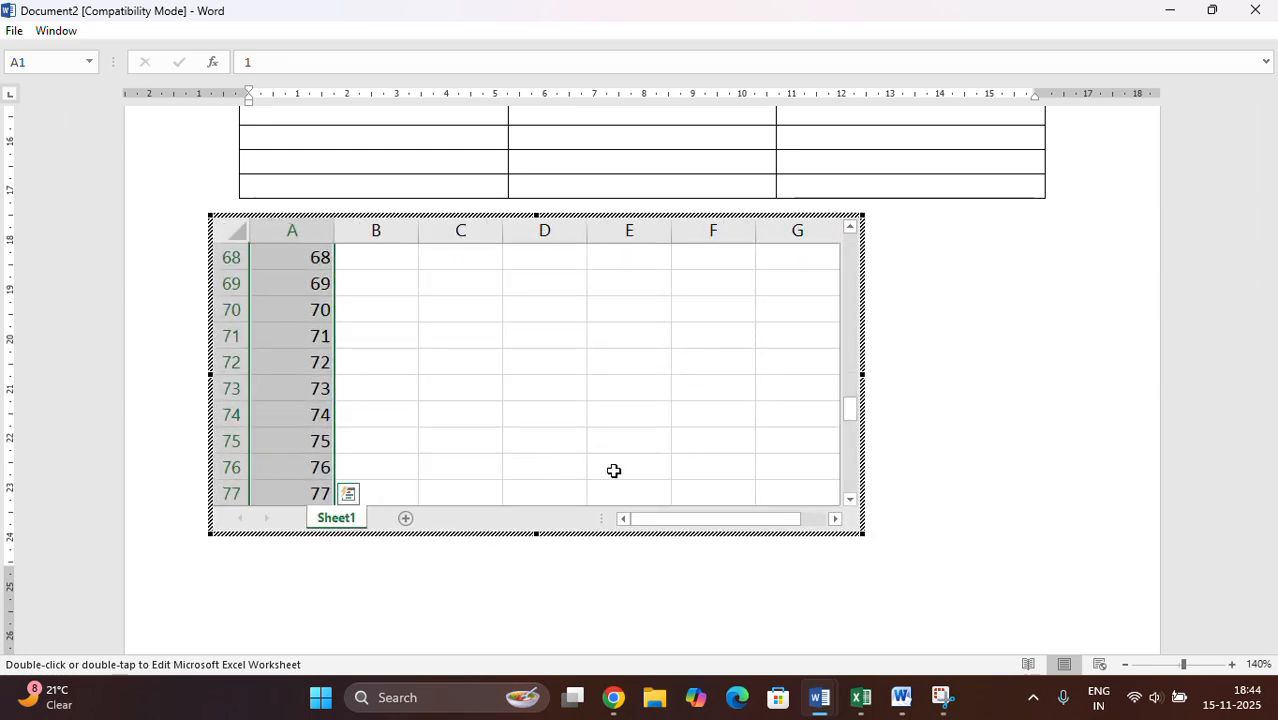
scroll(680, 385, "up", 7)
scroll(674, 390, "up", 15)
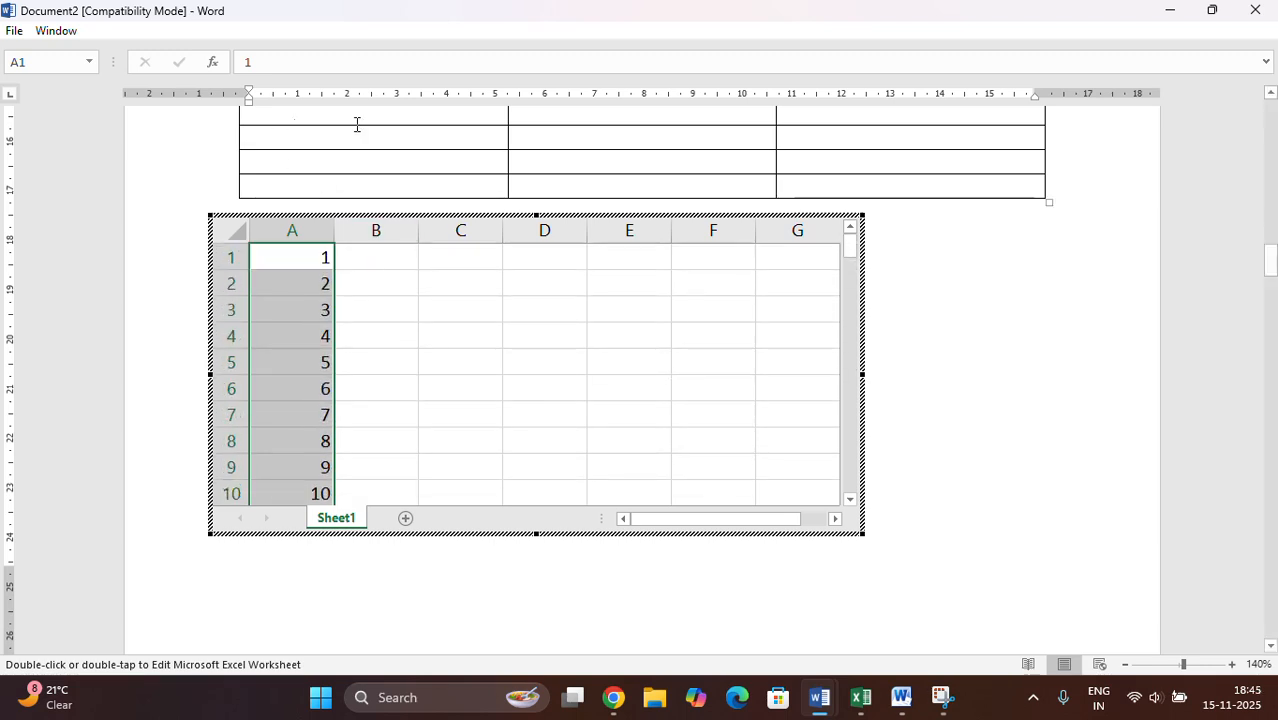
left_click(939, 404)
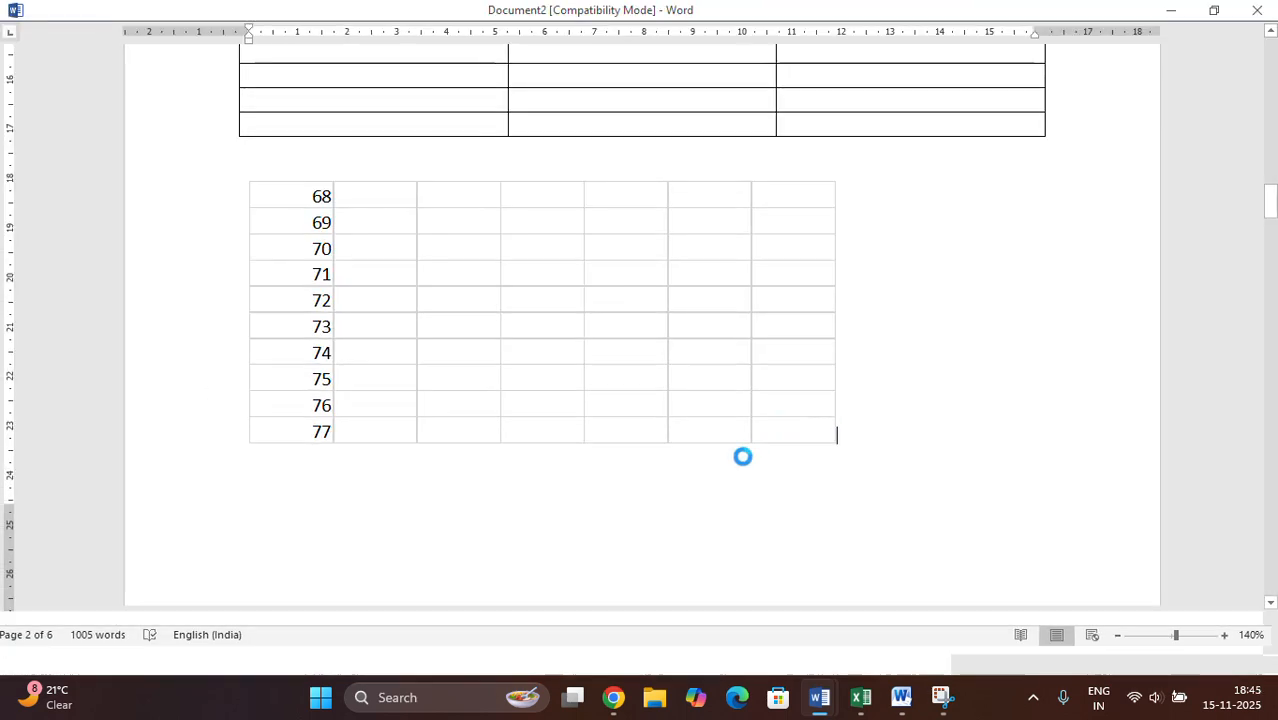
- Insert the built-in Calendar 2 quick table in the blank space below the text on page 3
scroll(456, 523, "down", 5)
scroll(461, 513, "down", 2)
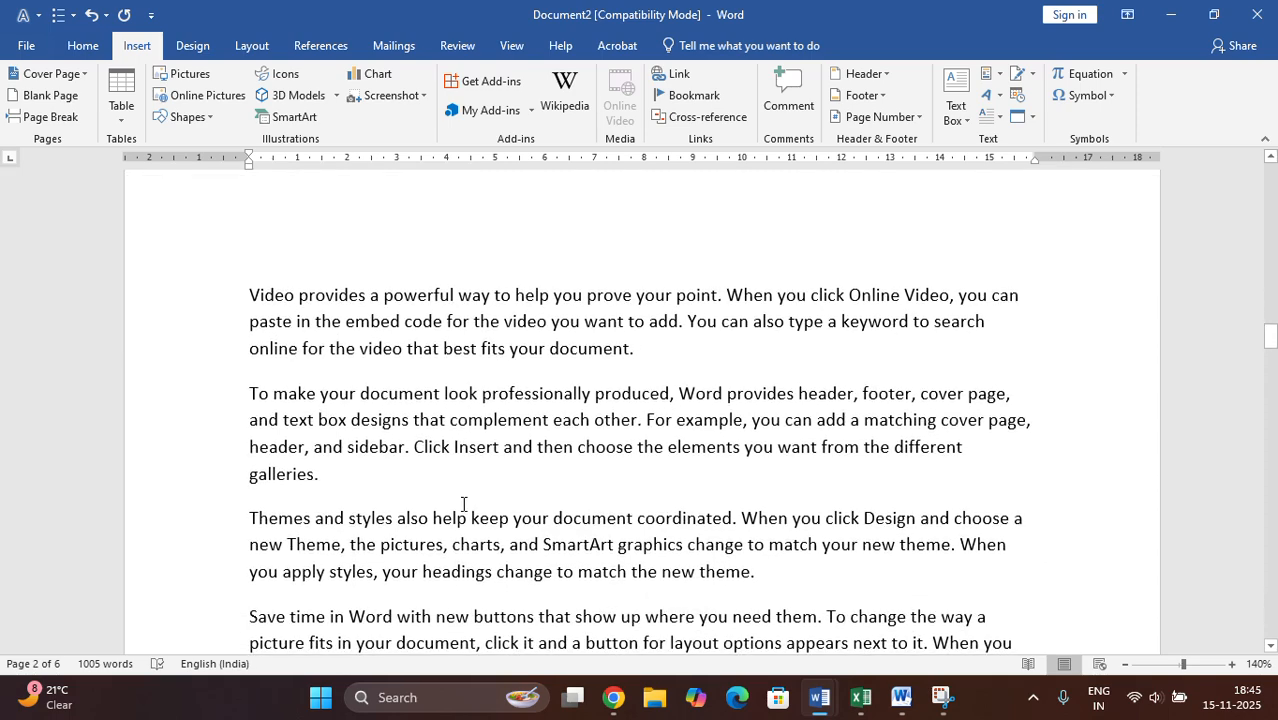
scroll(538, 572, "down", 15)
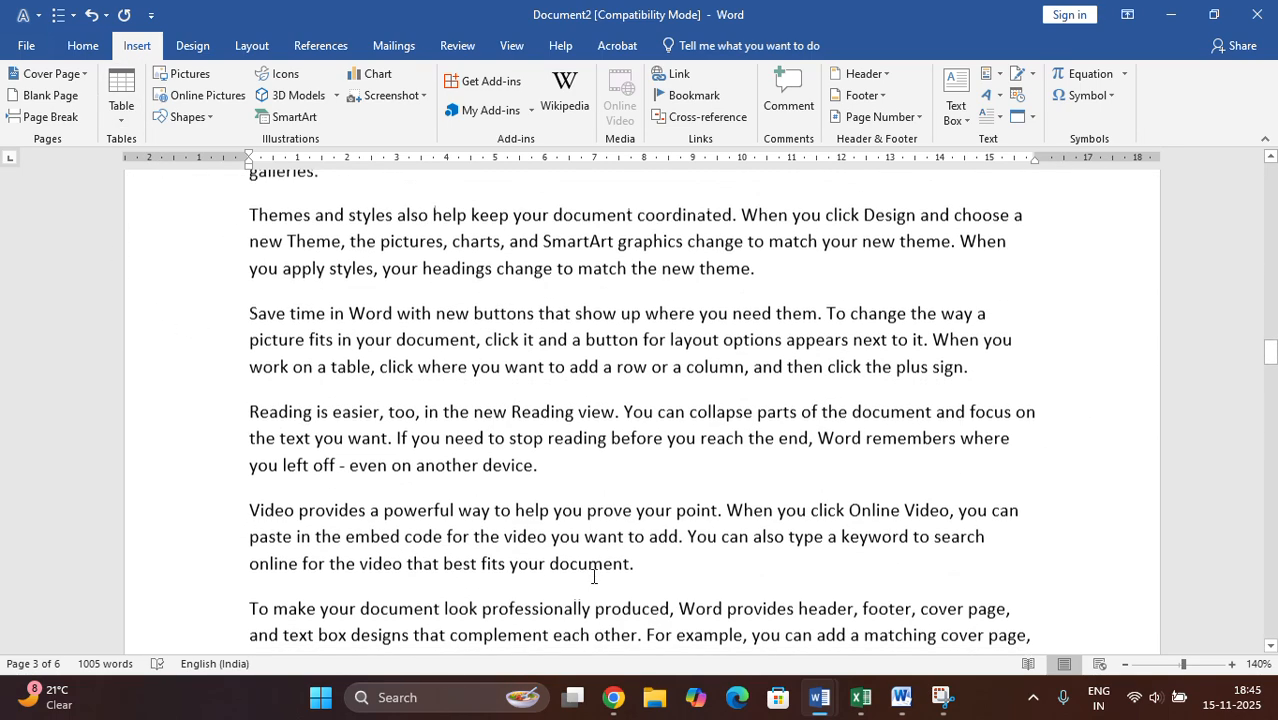
left_click(248, 225)
left_click(110, 118)
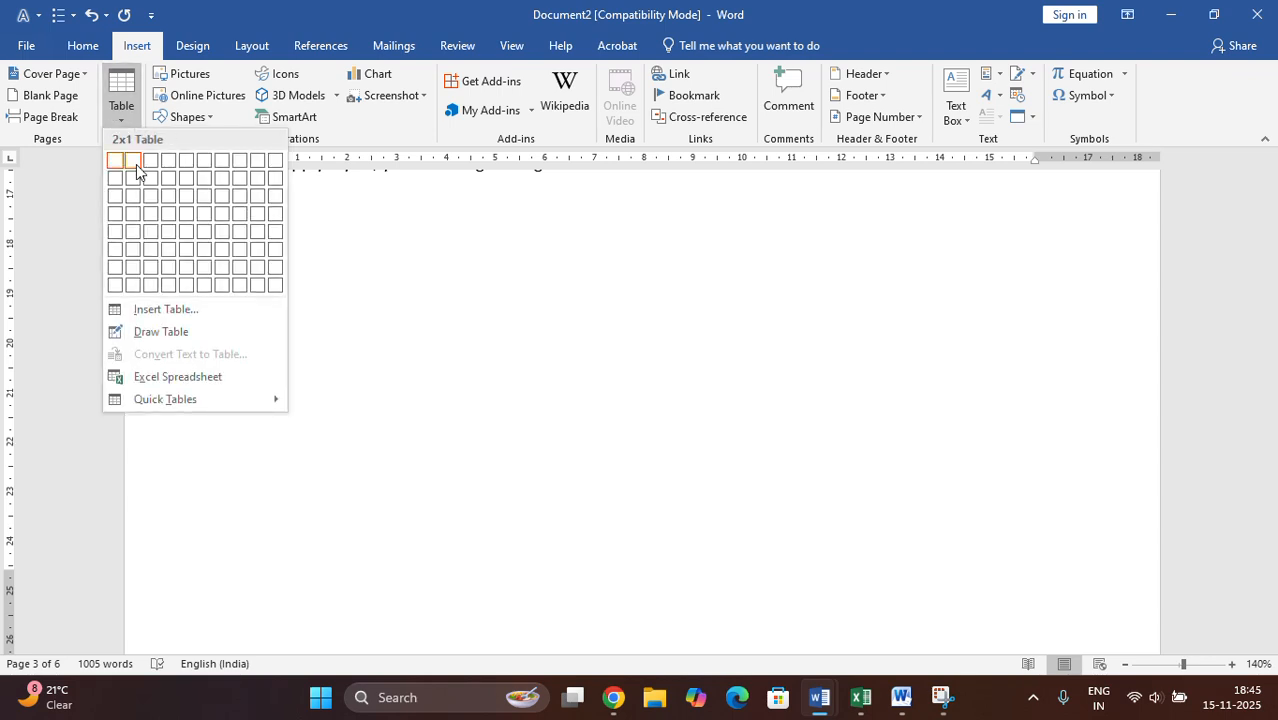
mouse_move(148, 401)
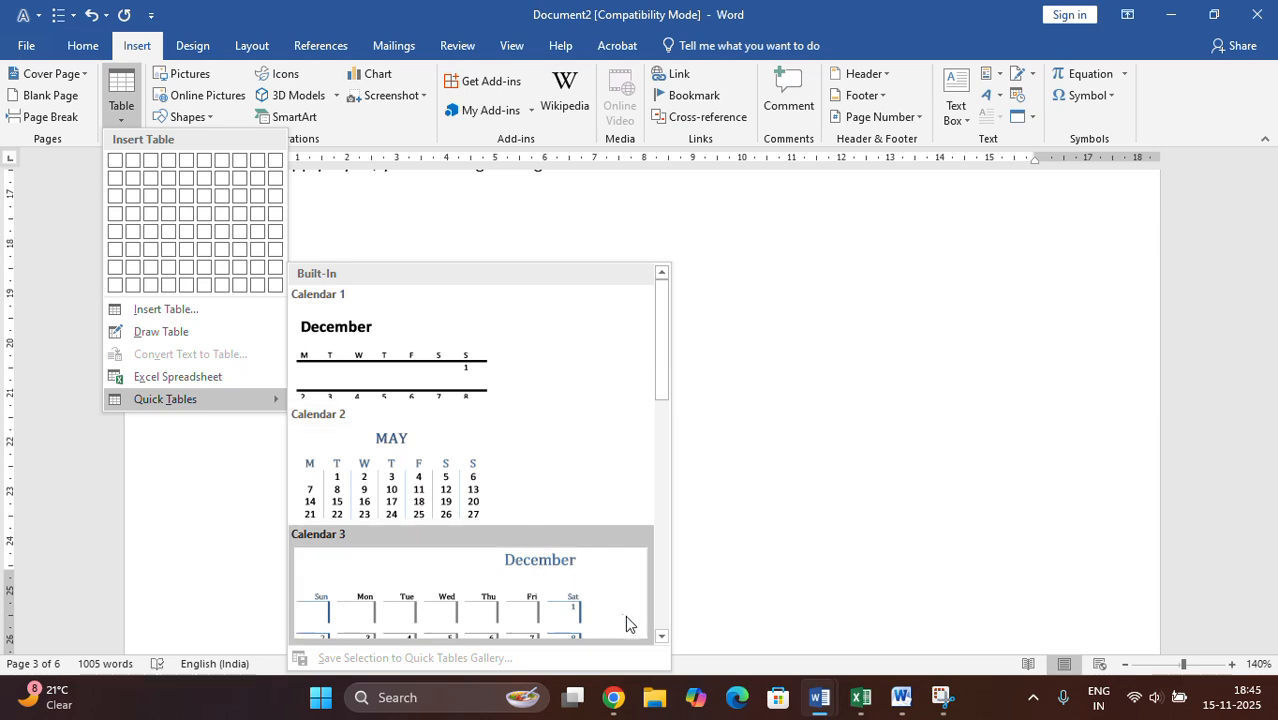
left_click(662, 637)
left_click(662, 637)
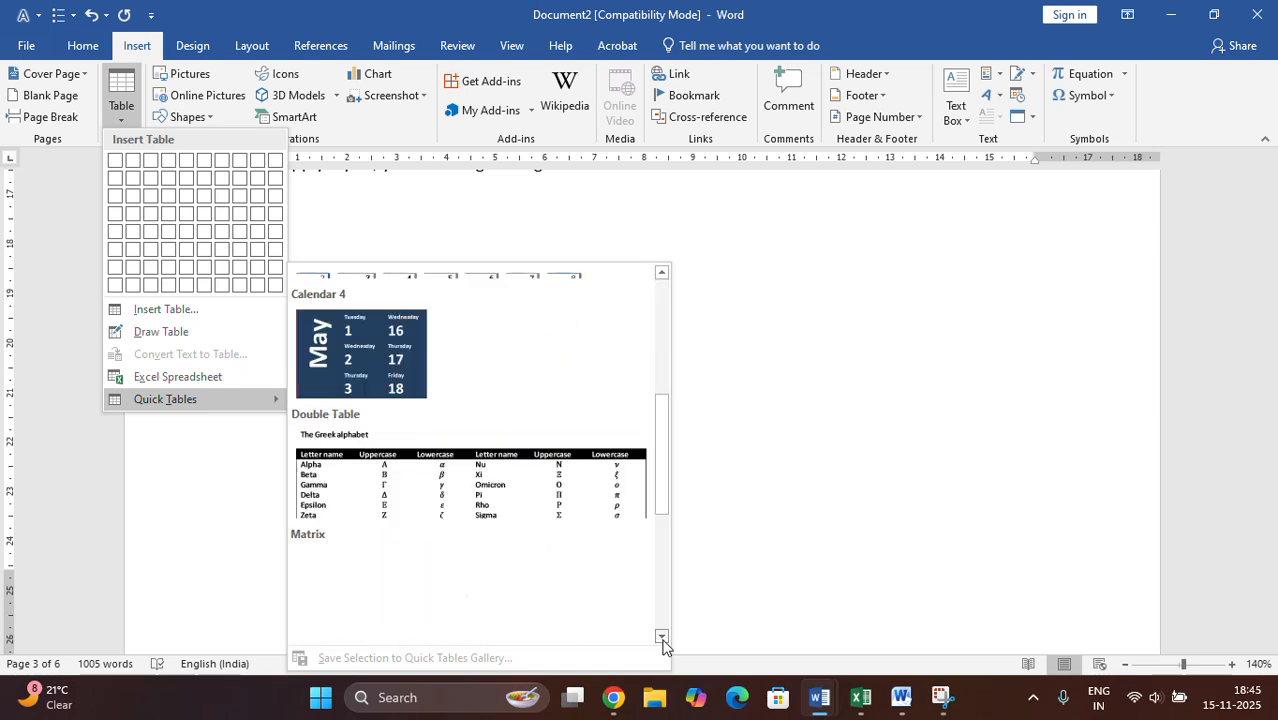
left_click(662, 637)
left_click(662, 637)
left_click(662, 637)
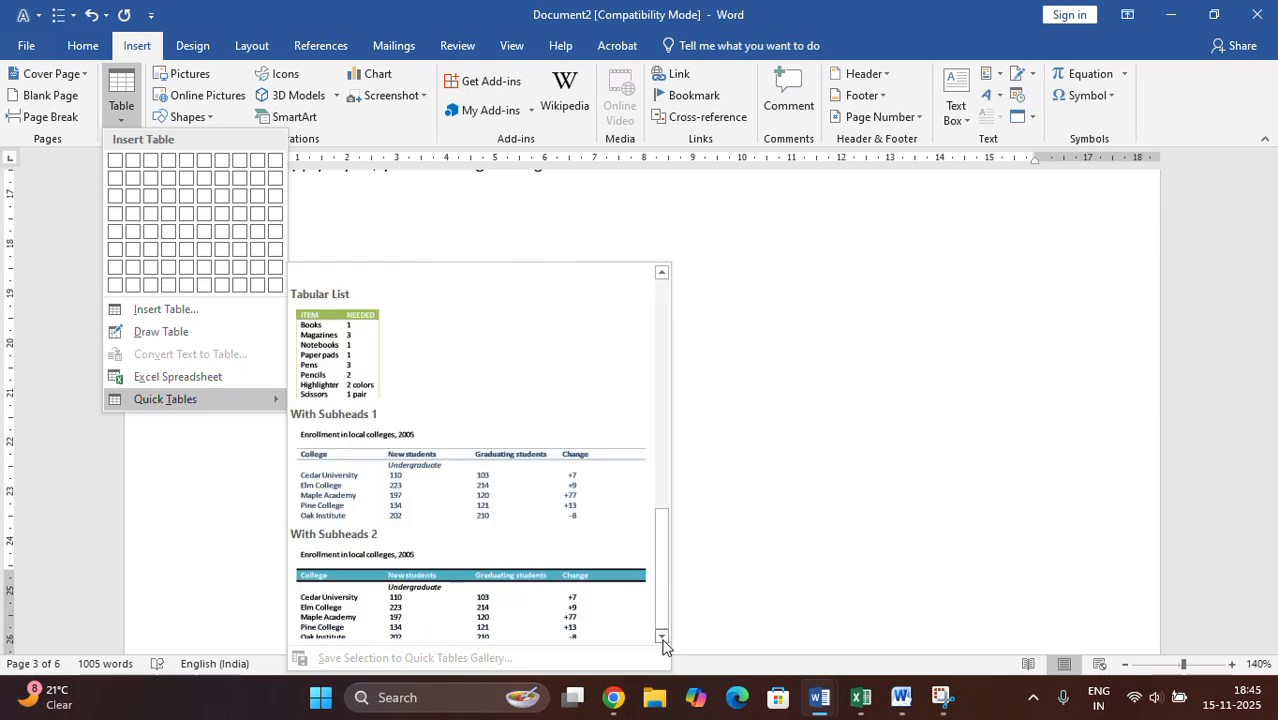
left_click(663, 276)
left_click(663, 276)
left_click(663, 276)
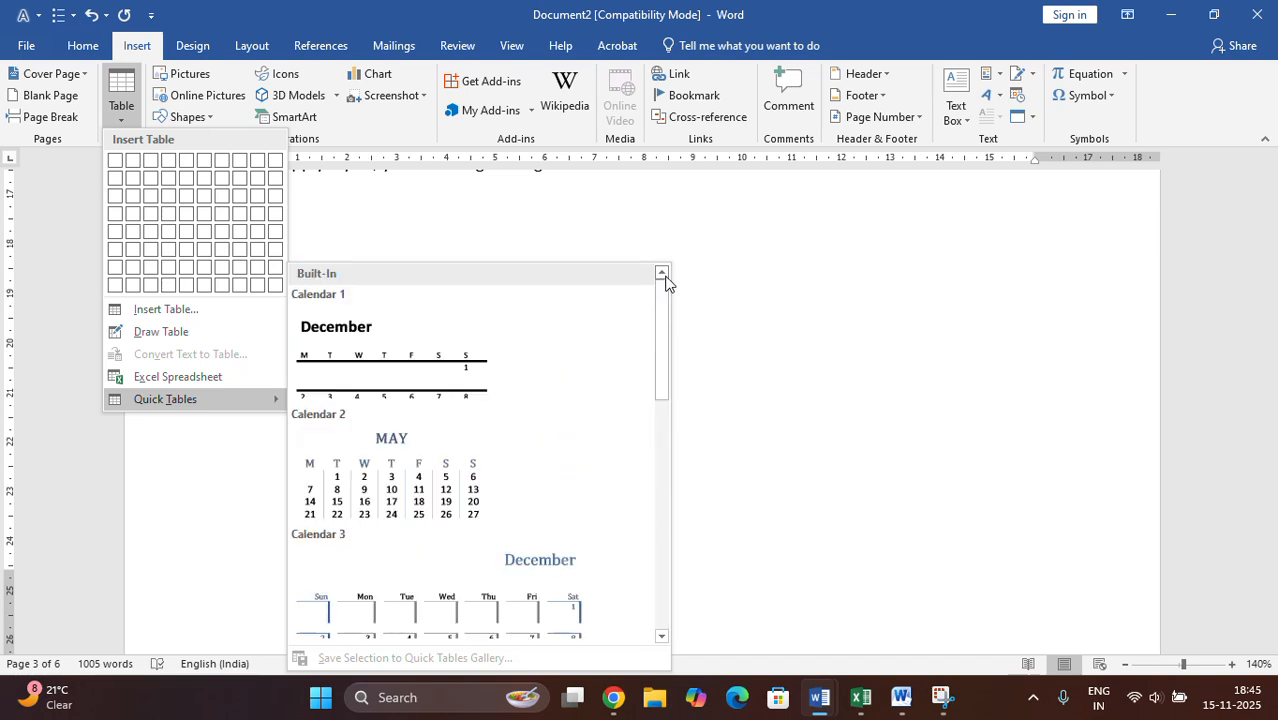
left_click(489, 511)
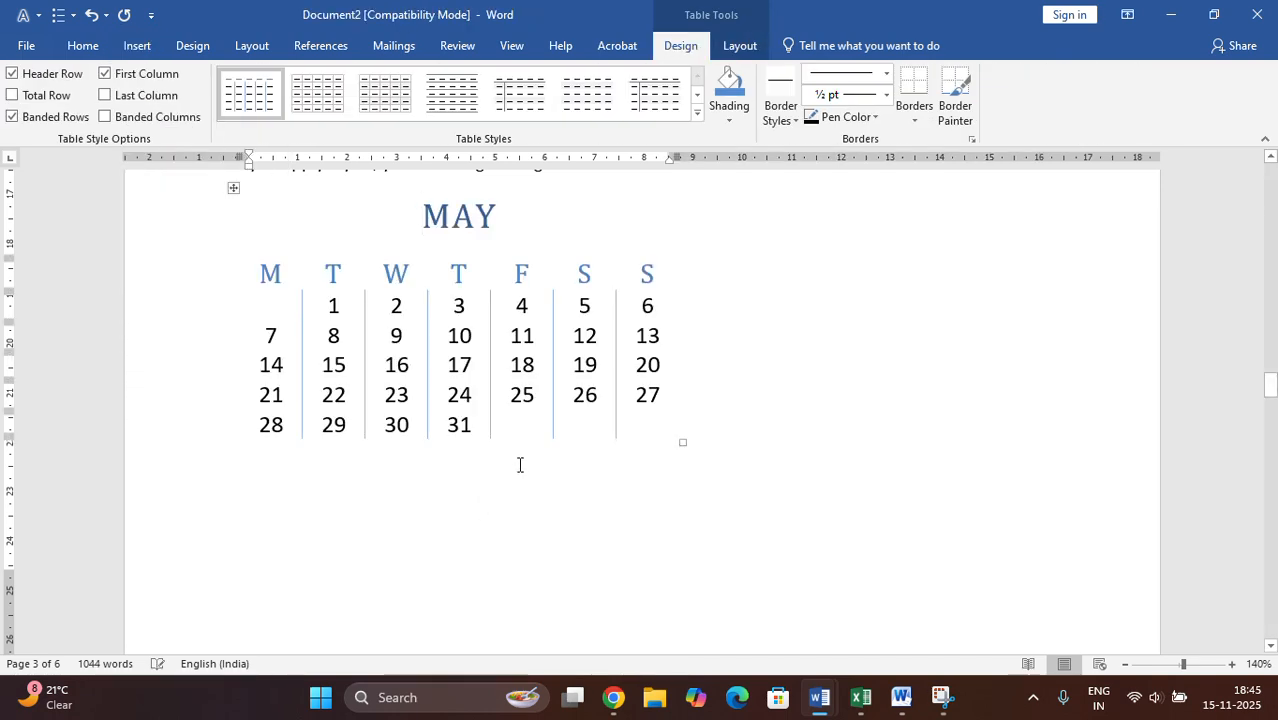
- Add the year to the calendar's title so it reads "MAY 2025"
left_click(507, 222)
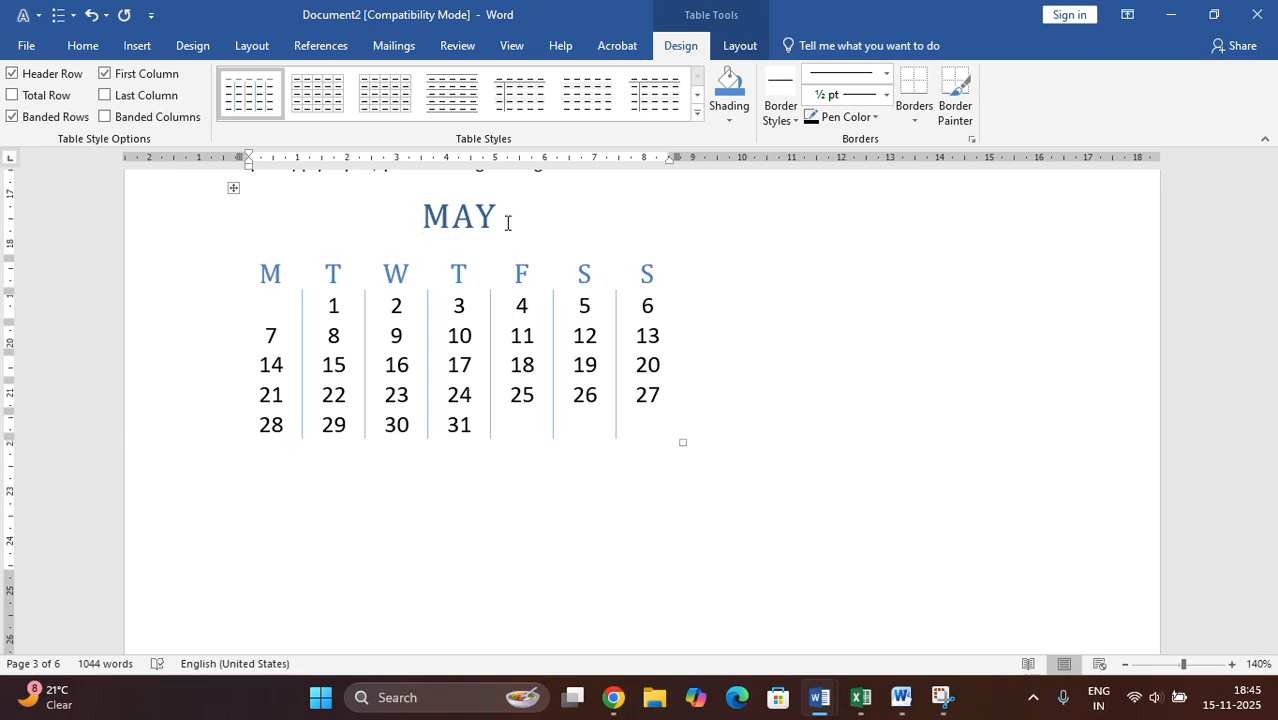
type("20")
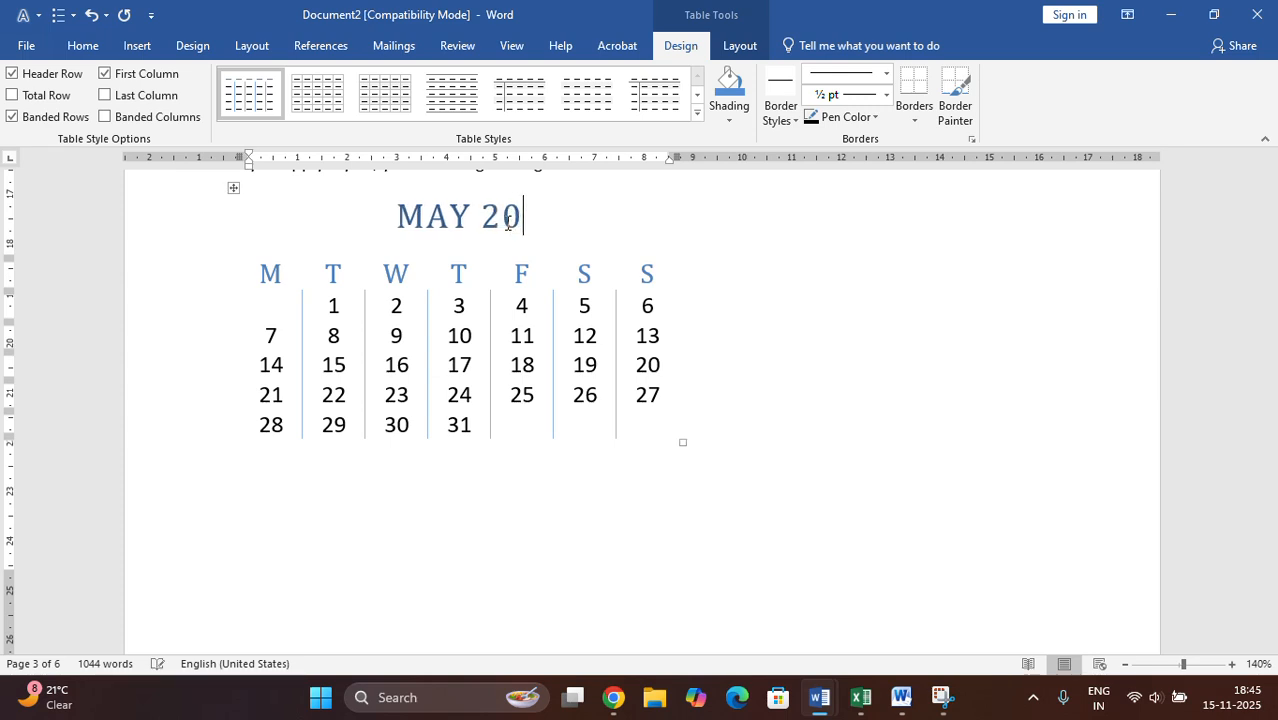
type("25")
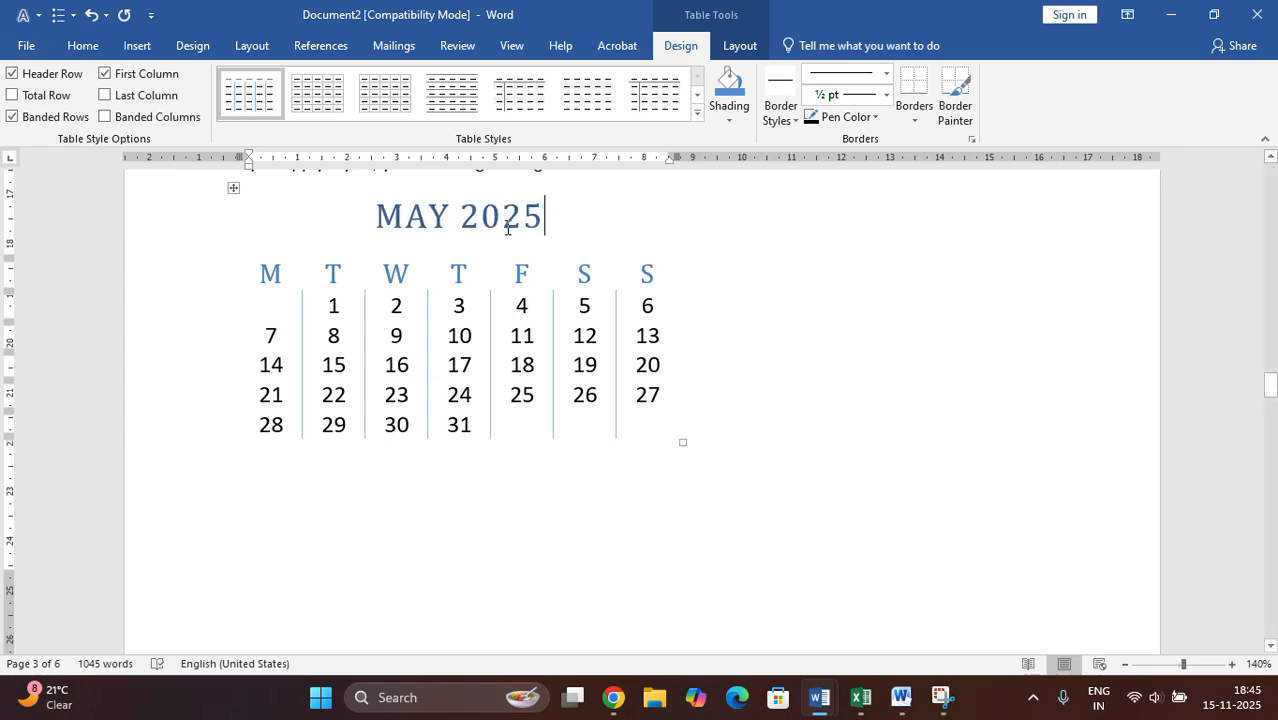
- Change the font colour of the calendar title "MAY 2025" to red
left_click_drag(556, 223, 372, 226)
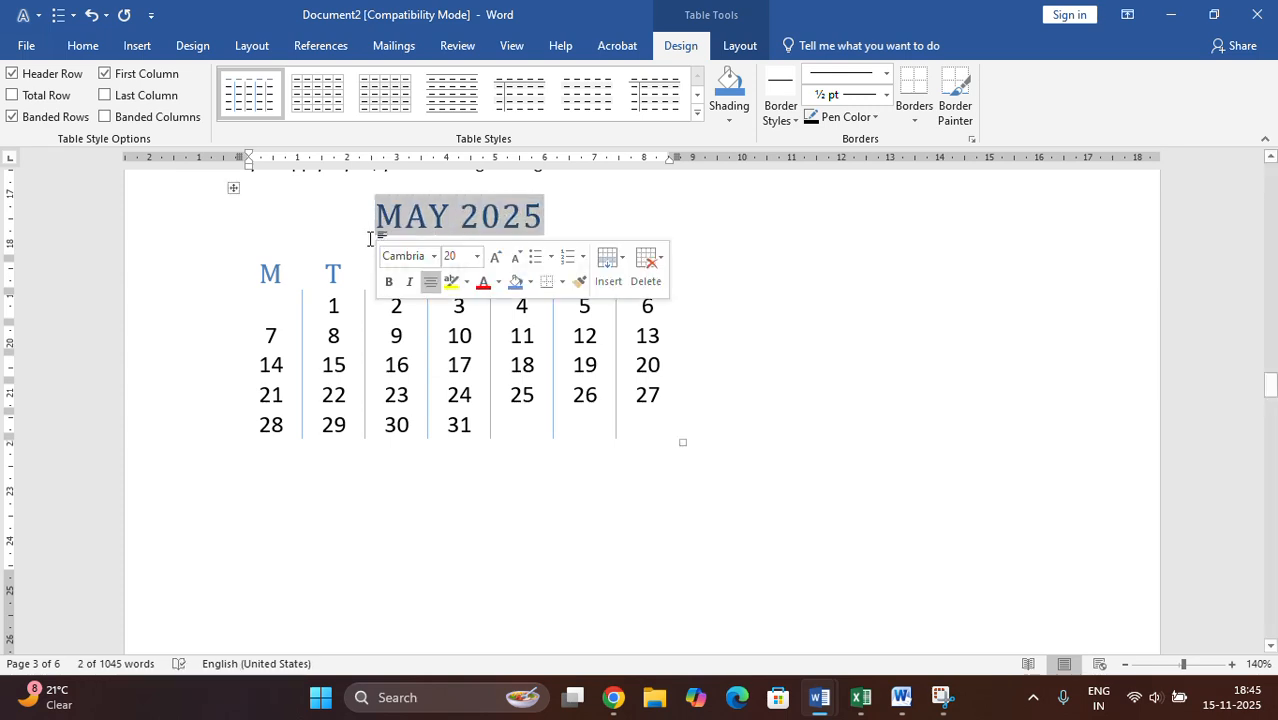
left_click(484, 283)
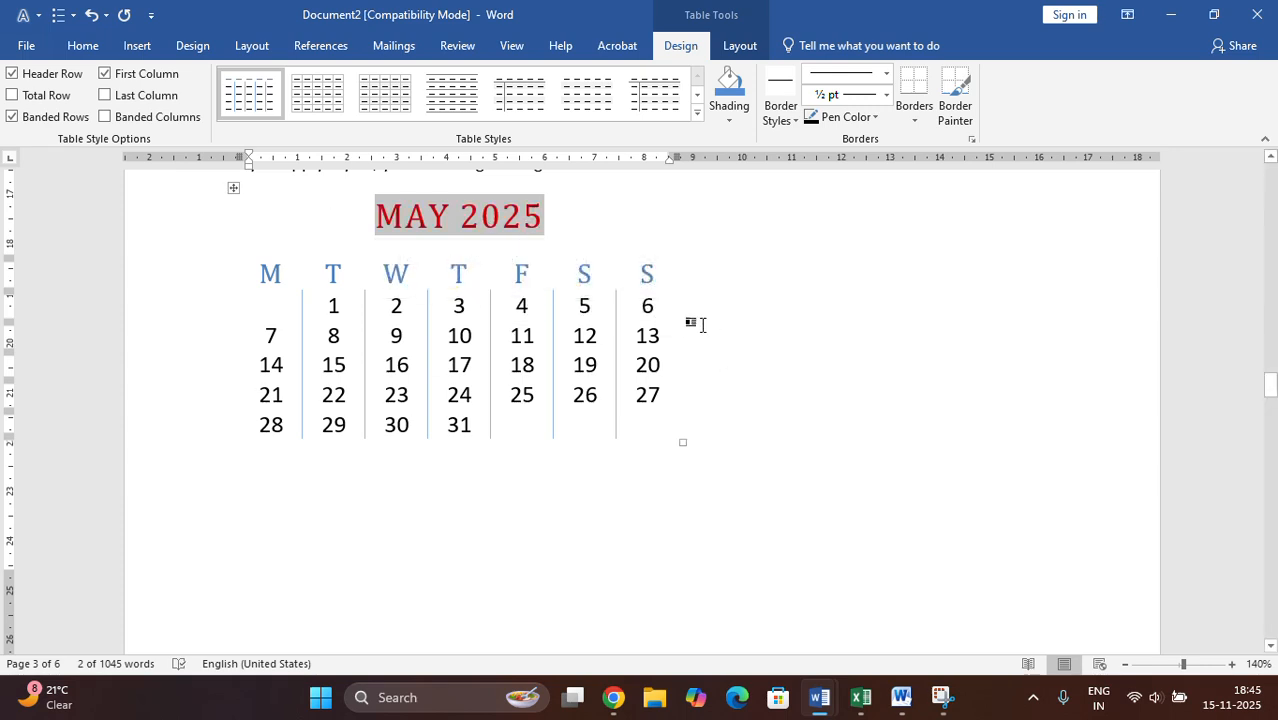
left_click(725, 288)
- Change the font colour of the calendar's weekday header row to the dark orange theme colour
left_click_drag(653, 271, 171, 280)
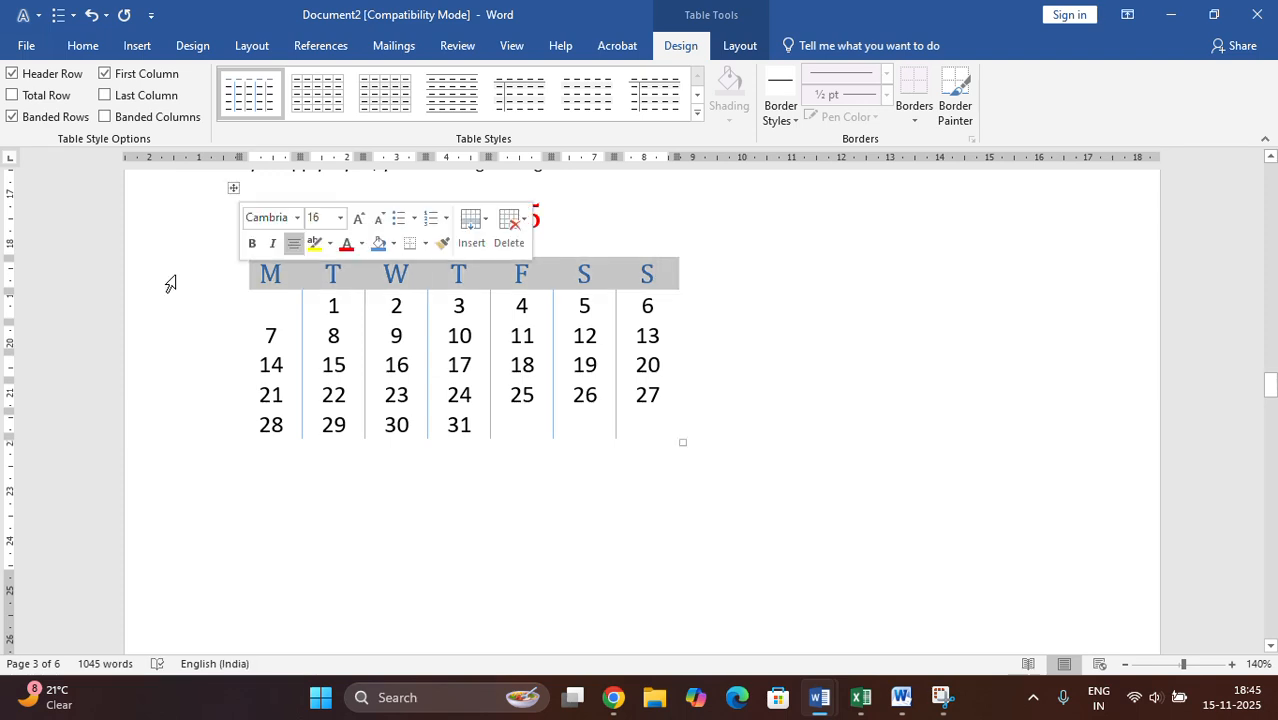
left_click(330, 243)
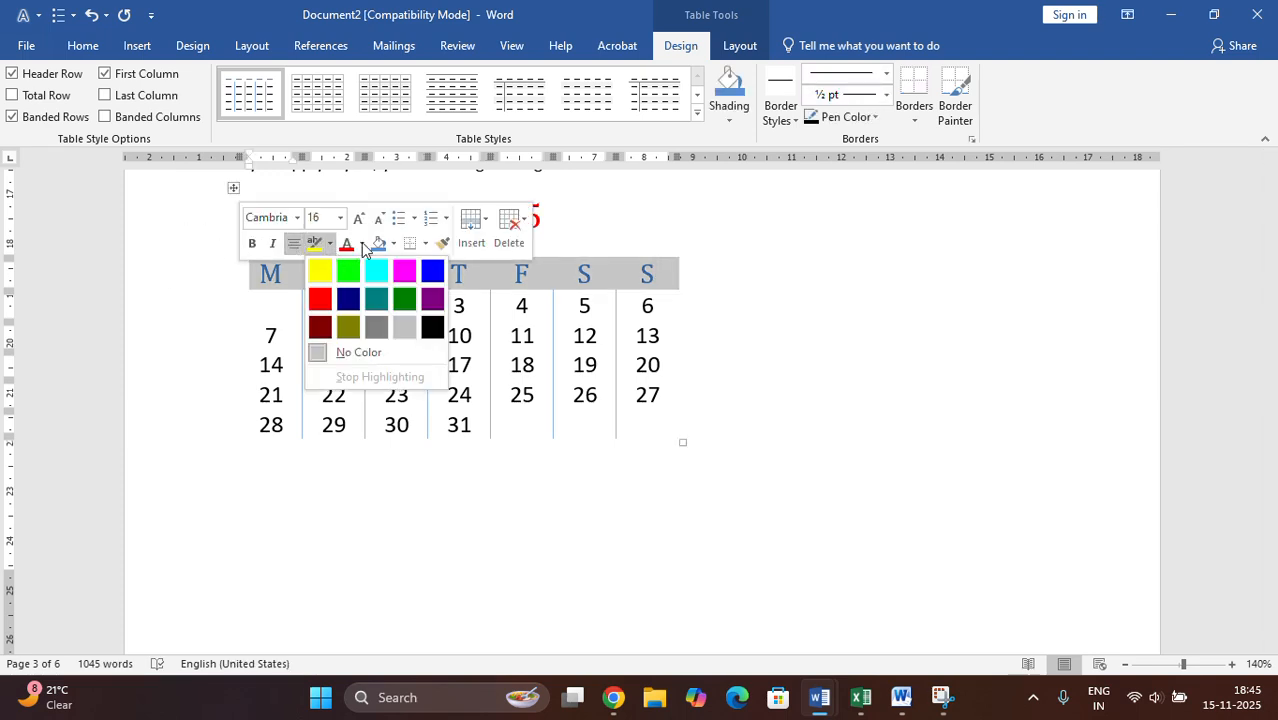
left_click(364, 244)
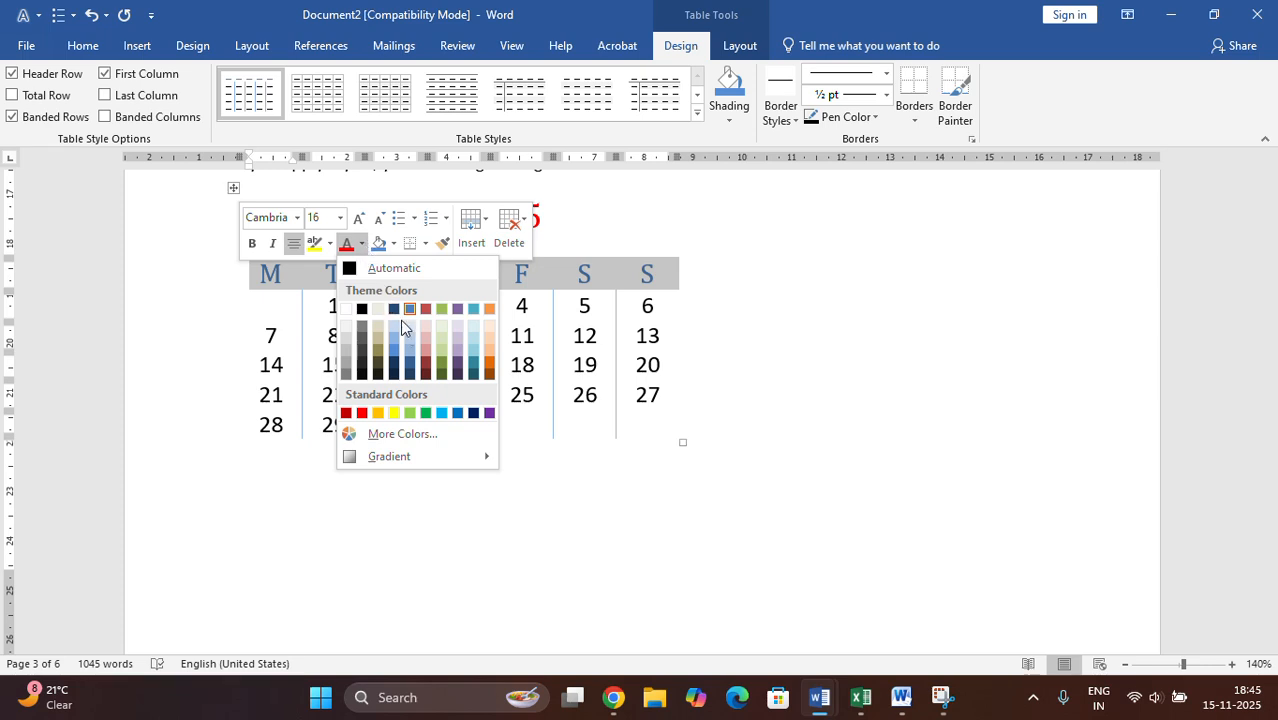
left_click(488, 364)
left_click(710, 408)
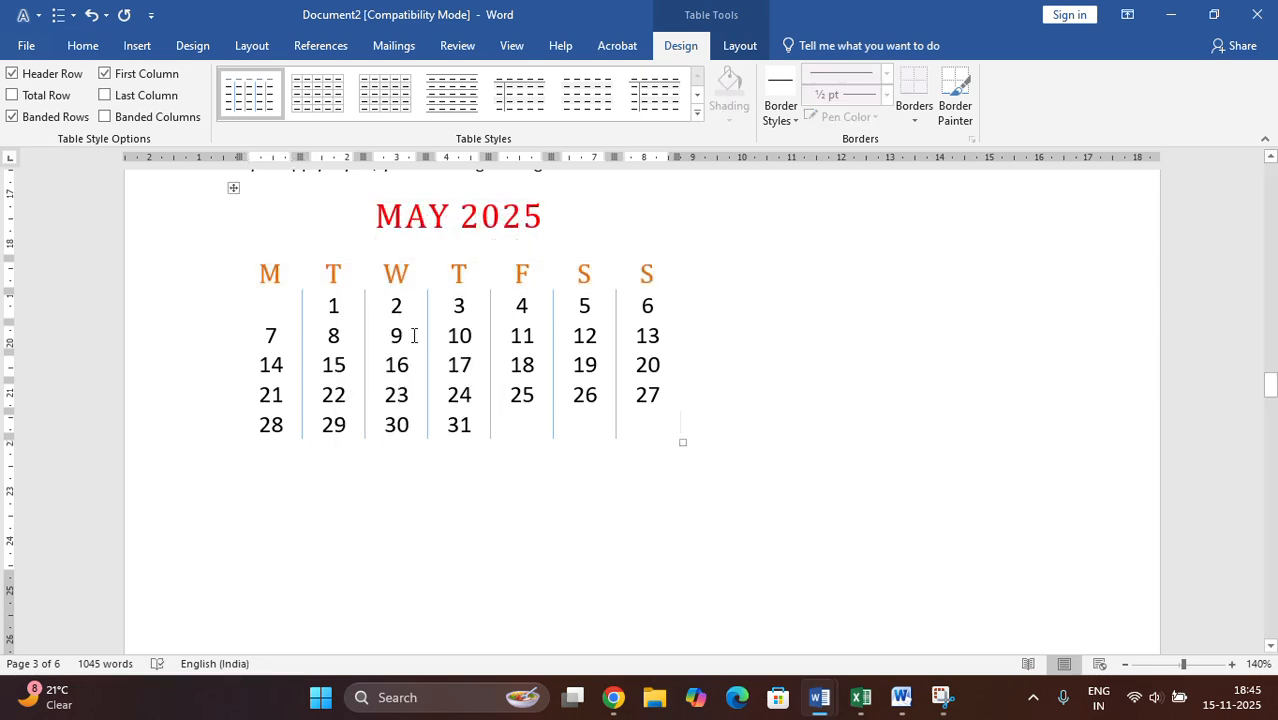
- Clear the dates 1, 2 and 3 from the Tuesday, Wednesday and Thursday cells of the calendar's first week
left_click(334, 306)
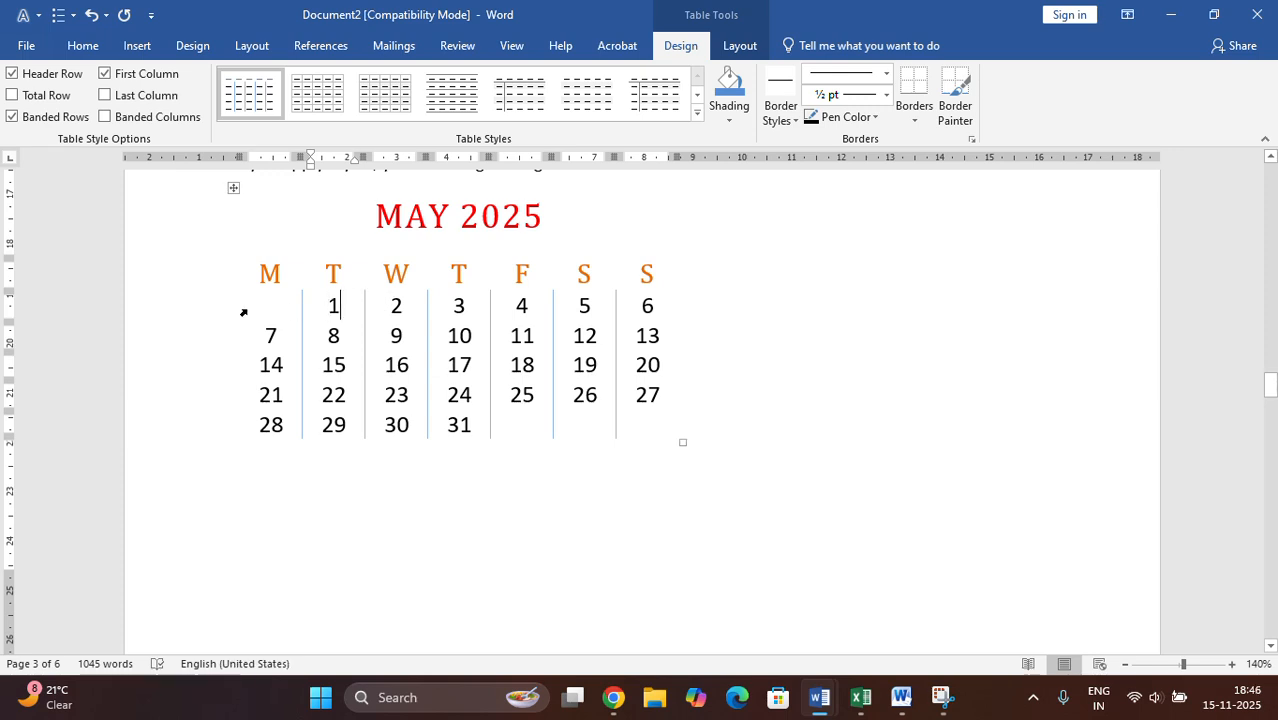
left_click(274, 308)
key("Tab")
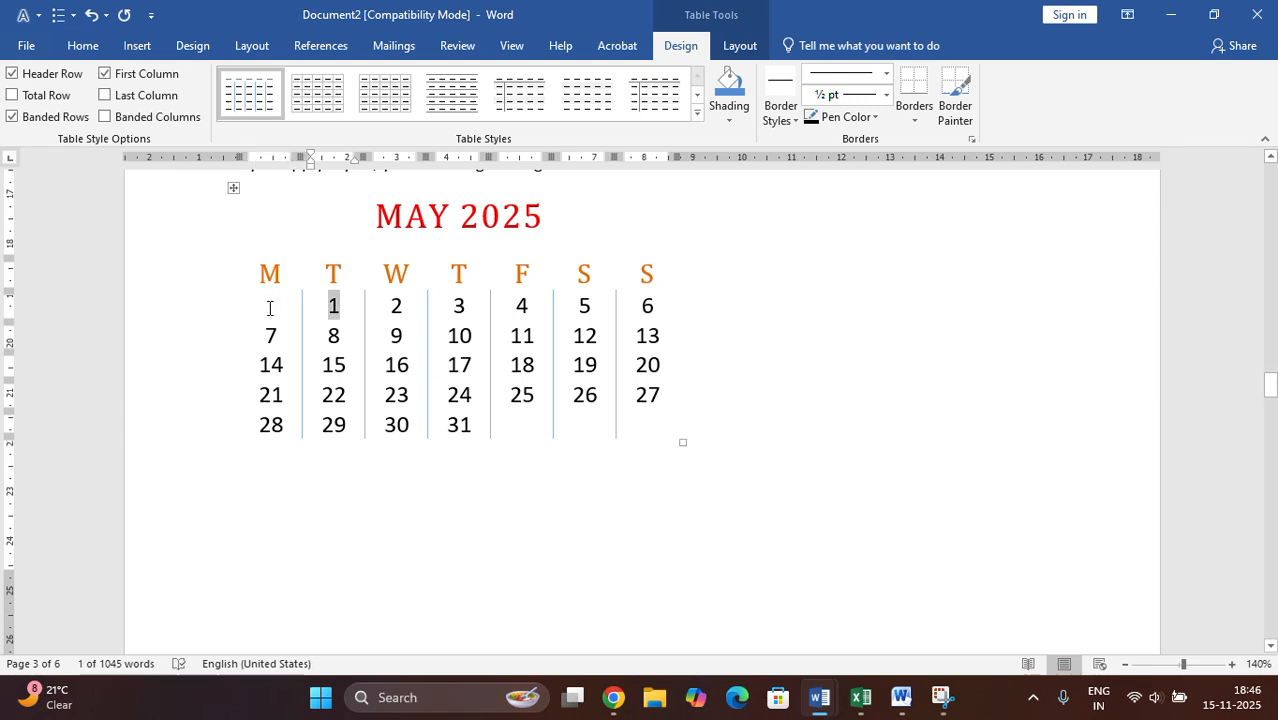
key("Delete")
key("Tab")
key("Delete")
key("Tab")
key("Delete")
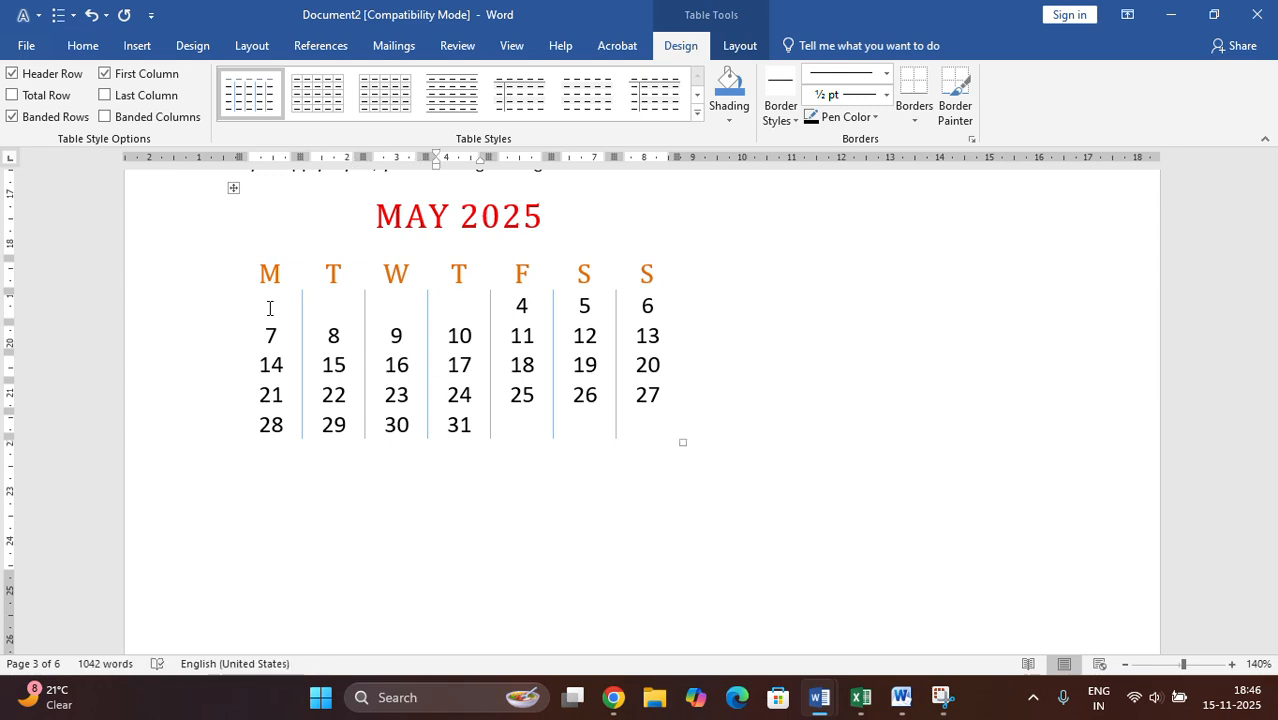
- Renumber the calendar from the first Friday, entering 1, 2 and 3 through Sunday and 4 on the following Monday
key("Tab")
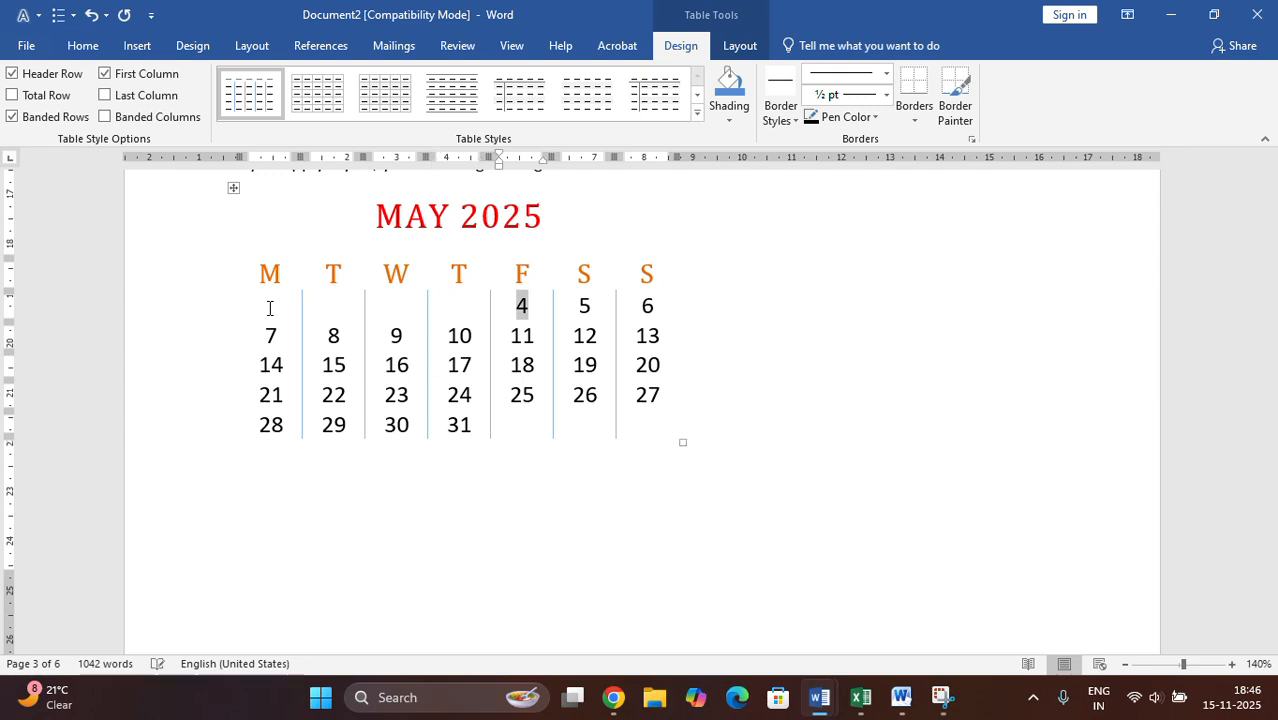
type("1")
key("Tab")
type("2")
key("Tab")
type("3")
key("Tab")
type("4")
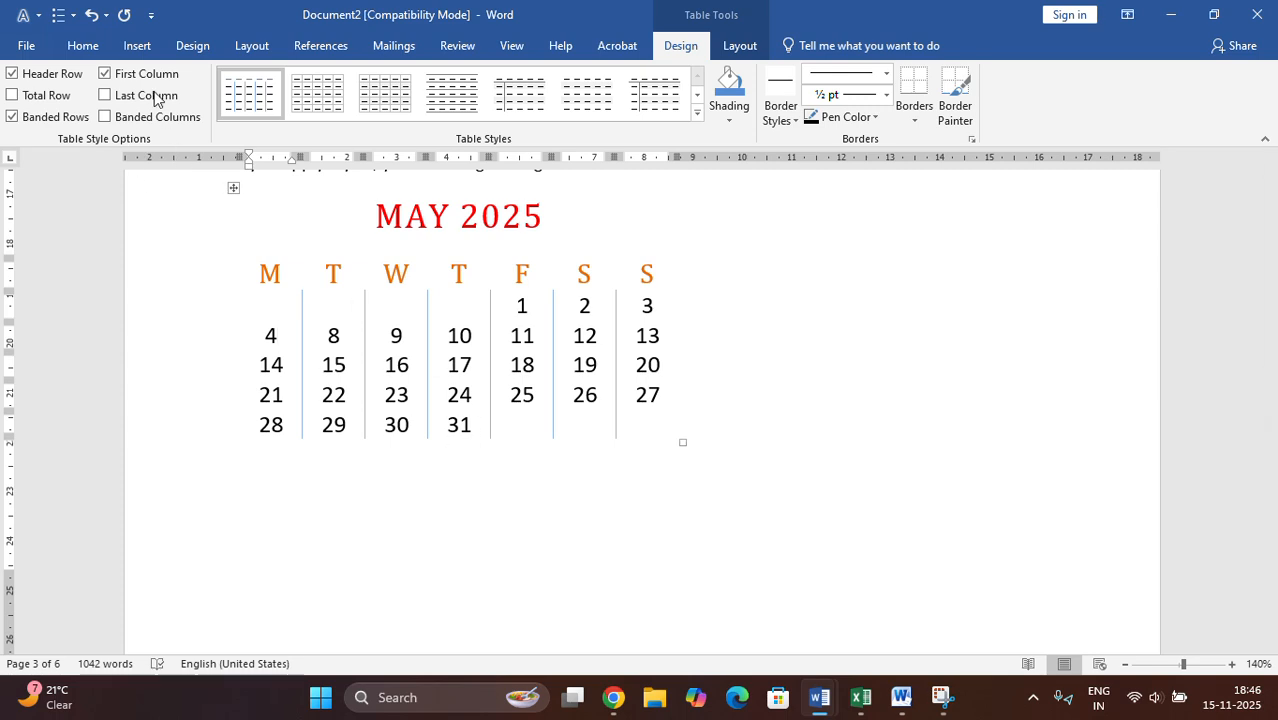
- Add a blank line below the calendar as the place for the next insertion
left_click(717, 465)
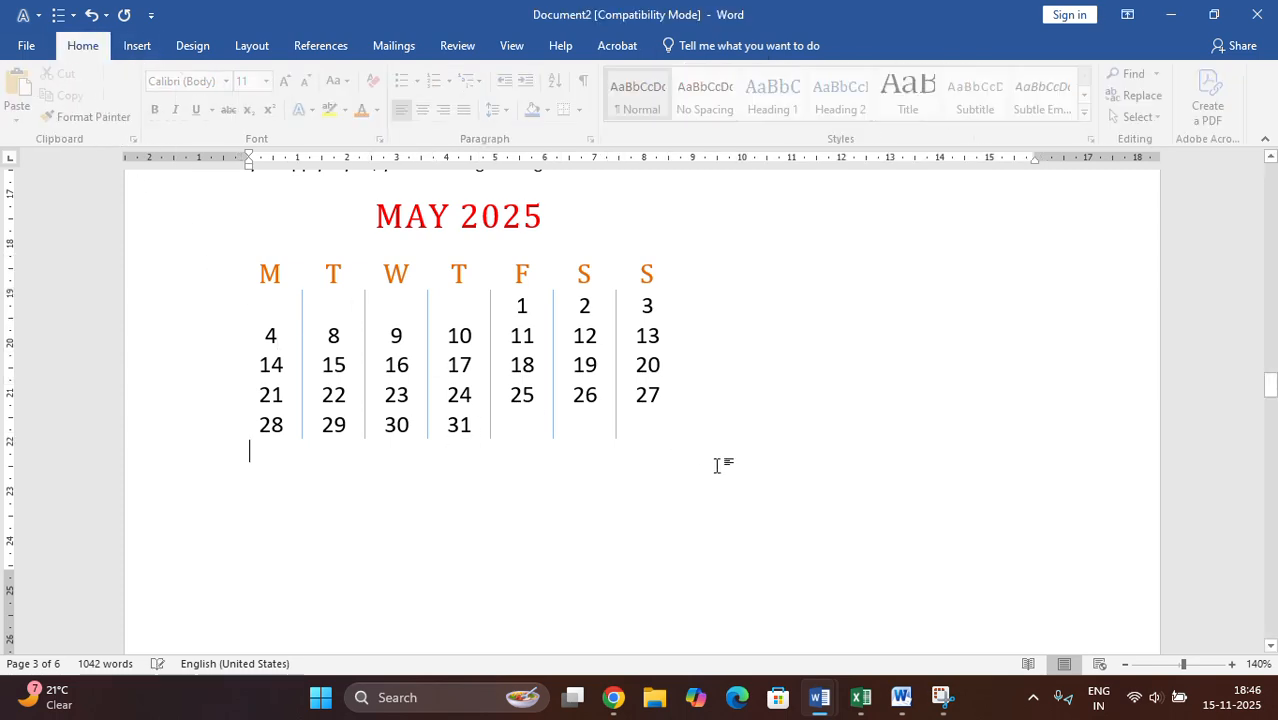
key("Return")
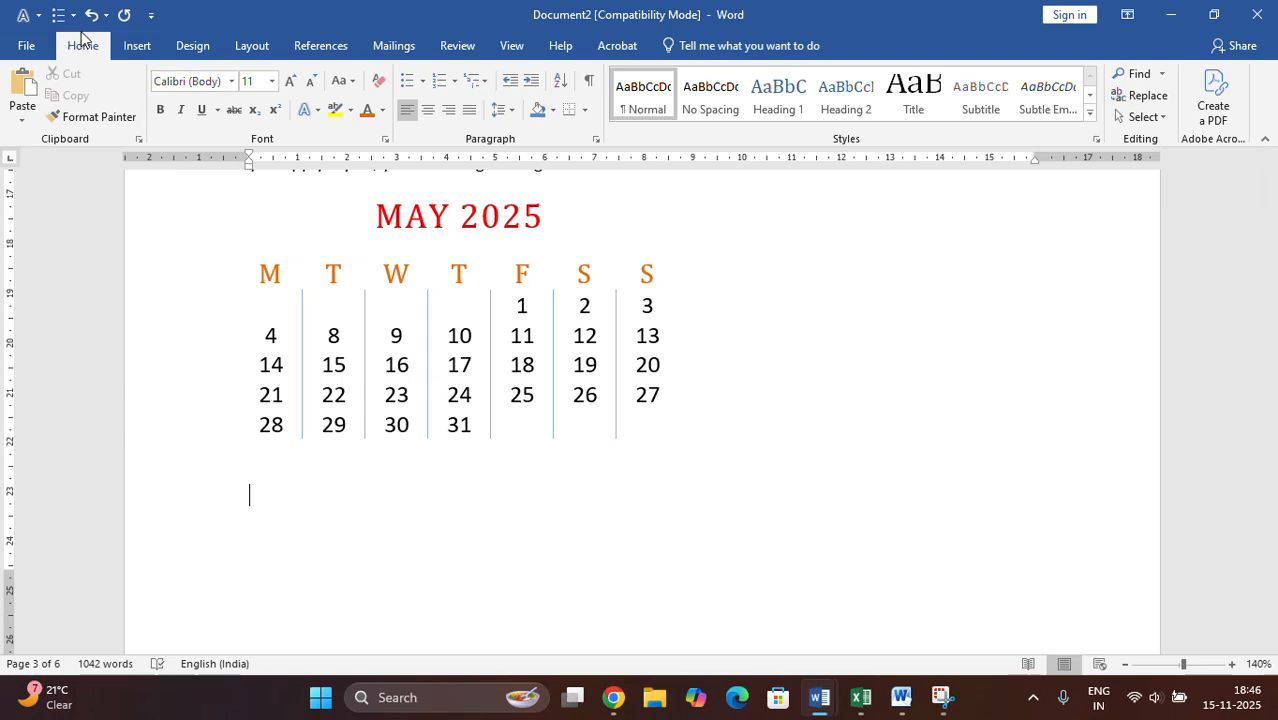
left_click(137, 45)
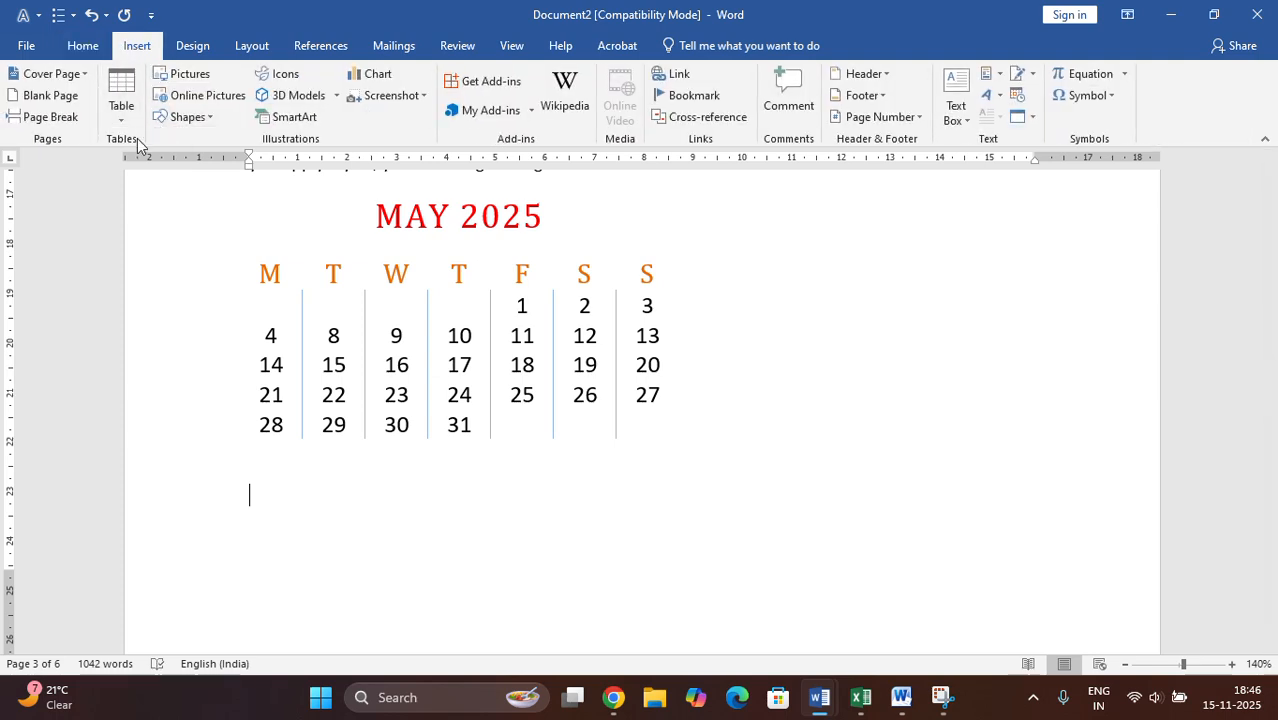